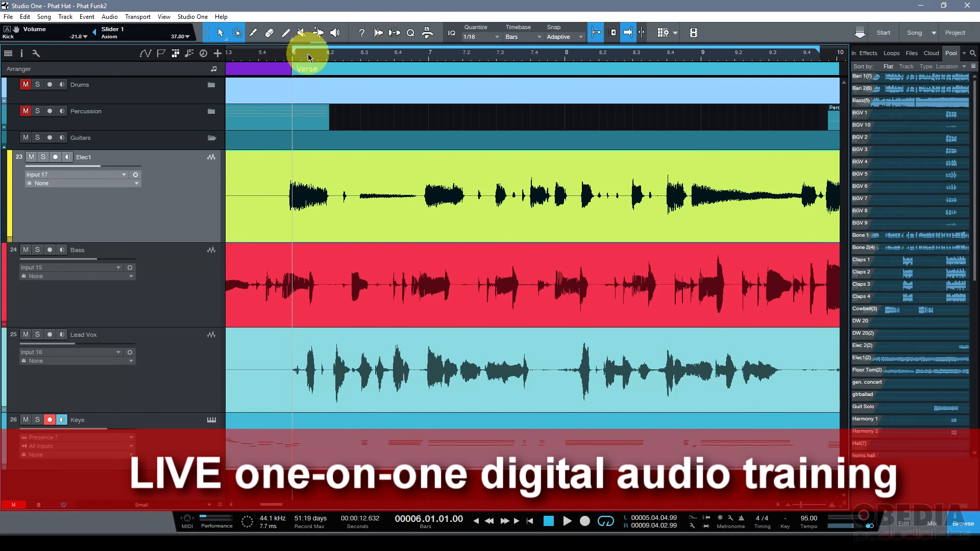
# Open the Chord Track below the Arranger Track
pyautogui.moveTo(307, 55); pyautogui.dragTo(282, 56)
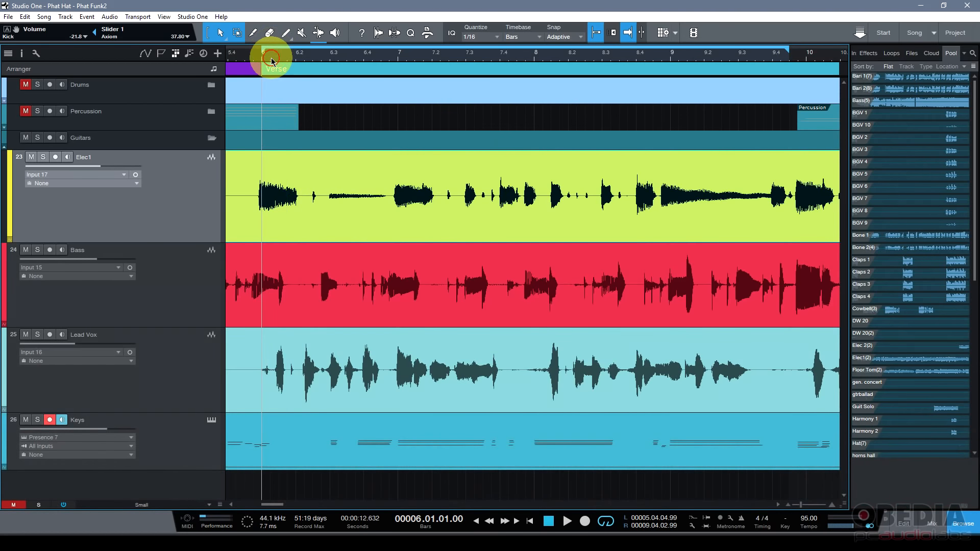
pyautogui.keyDown('ctrl'); pyautogui.scroll(3, 284, 64); pyautogui.keyUp('ctrl')
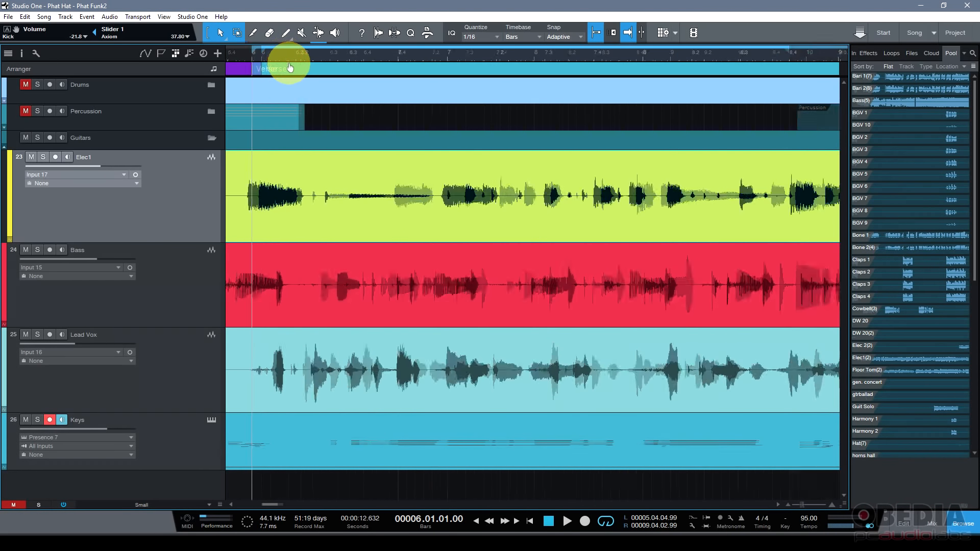
pyautogui.keyDown('ctrl'); pyautogui.scroll(-3, 289, 64); pyautogui.keyUp('ctrl')
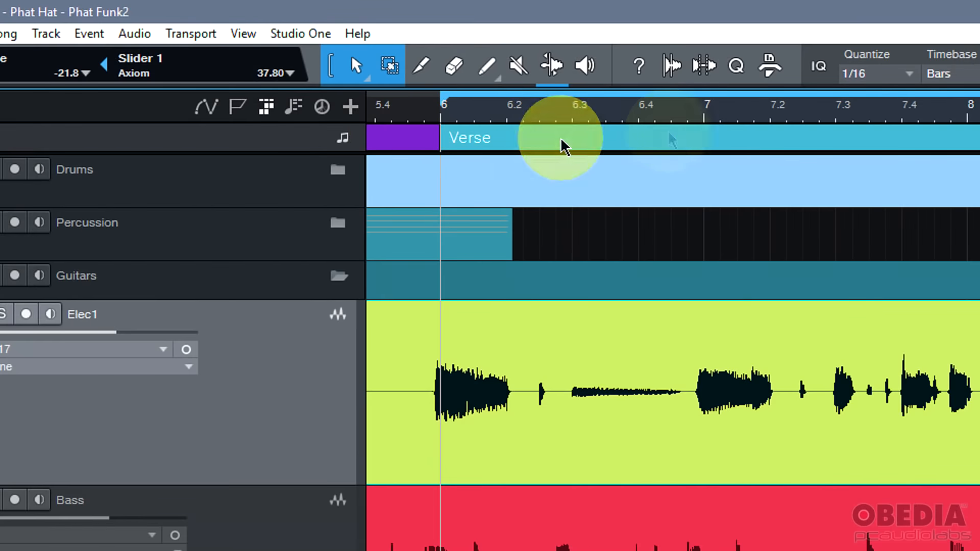
pyautogui.click(890, 133)
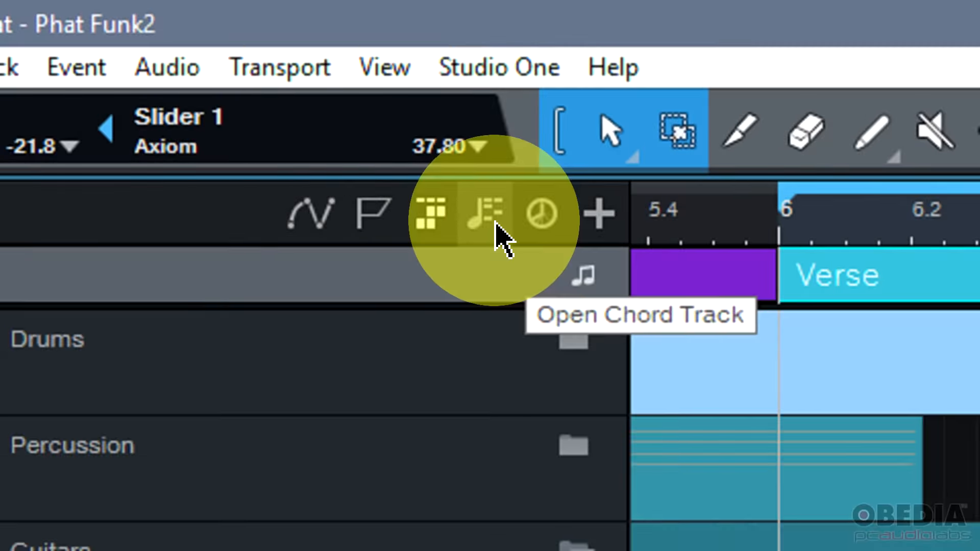
pyautogui.click(191, 55)
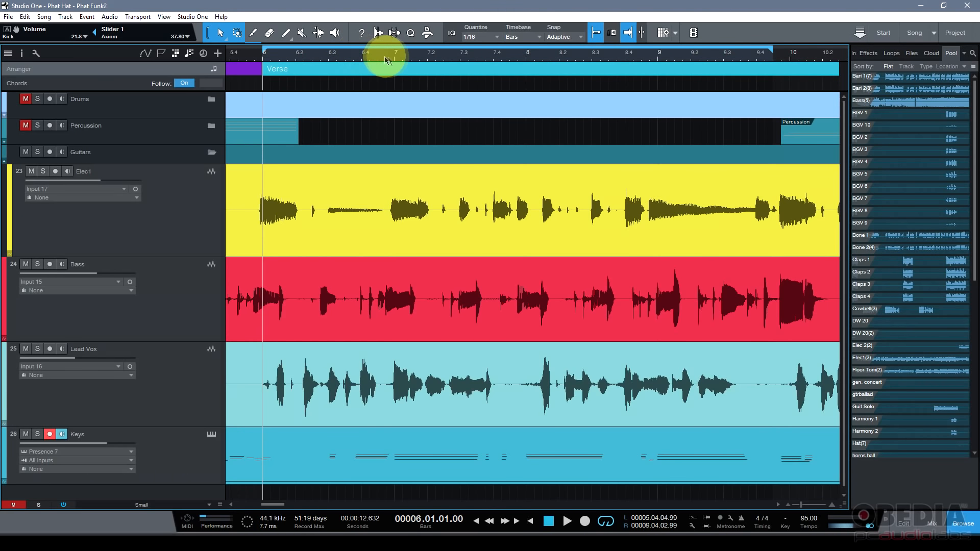
# Add a C chord to the Chord Track at bar 6, where the Verse begins
pyautogui.moveTo(439, 60)
pyautogui.mouseDown()
pyautogui.moveTo(428, 59)
pyautogui.moveTo(461, 67)
pyautogui.moveTo(449, 58)
pyautogui.mouseUp()
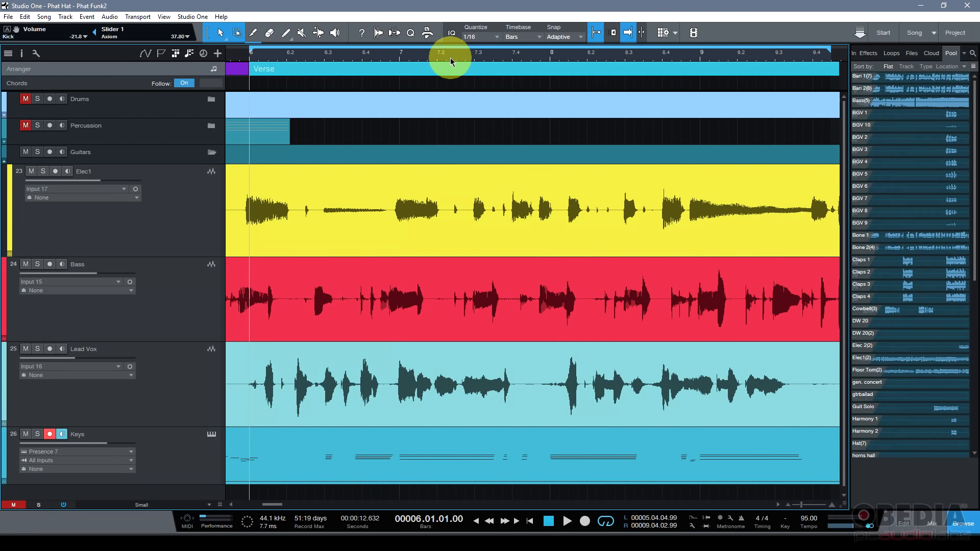
pyautogui.moveTo(451, 61); pyautogui.dragTo(450, 61)
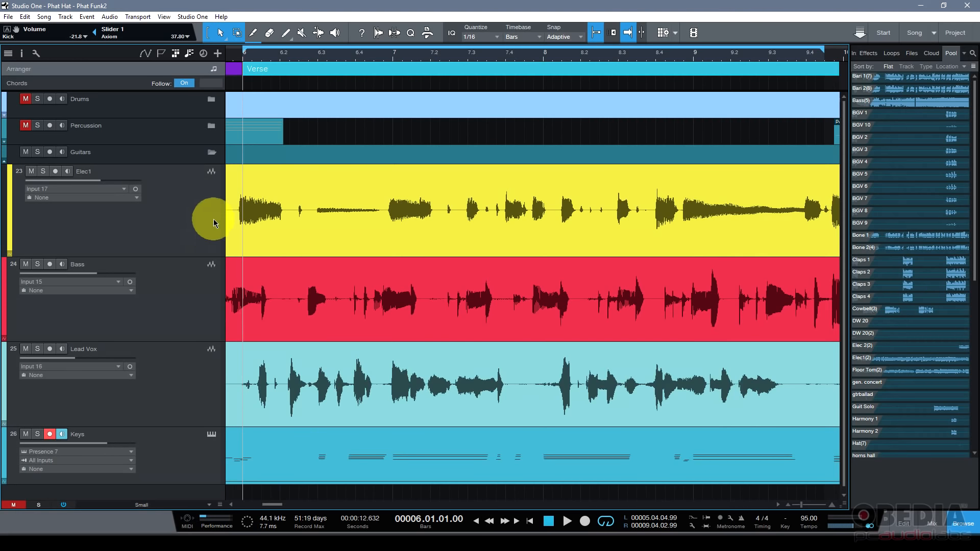
pyautogui.click(299, 218)
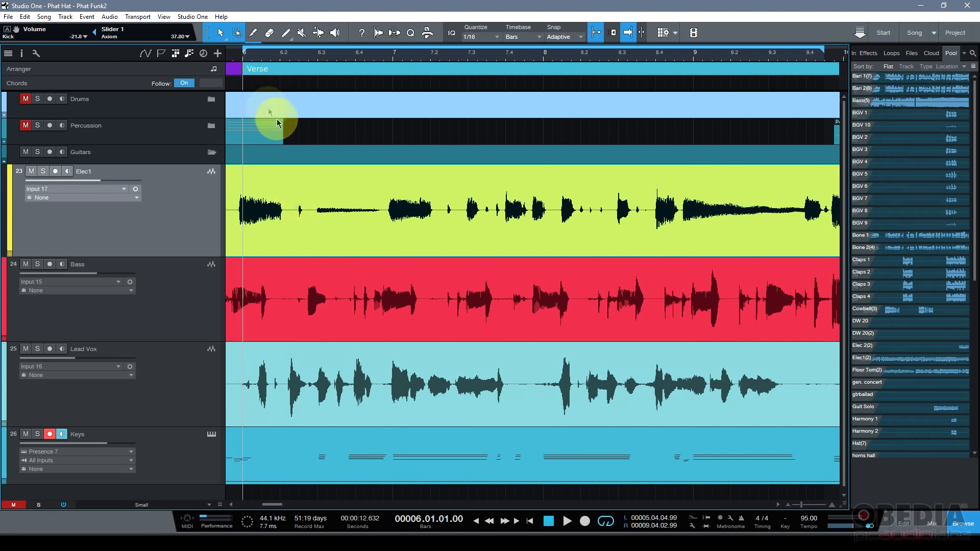
pyautogui.doubleClick(247, 83)
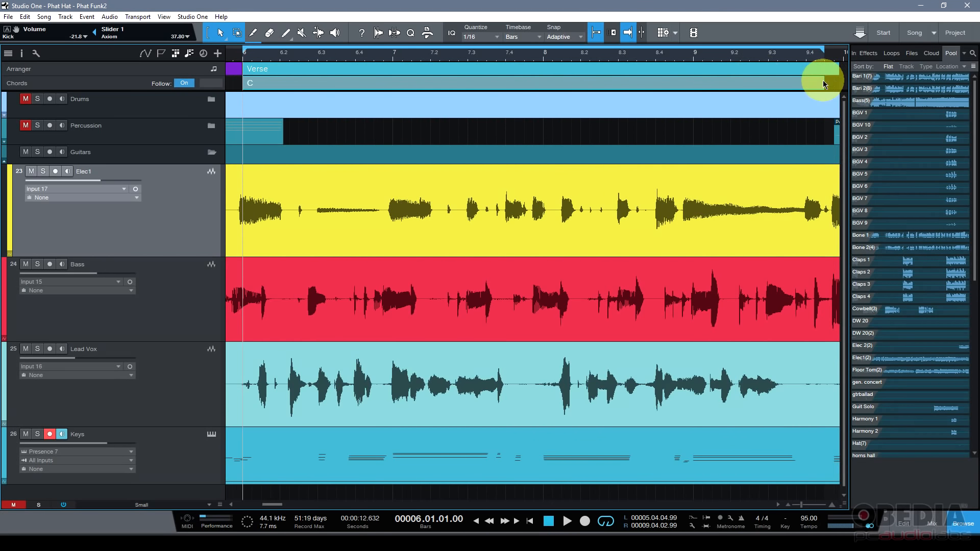
# Review the root, type, bass and interval options of the C chord over the Verse
pyautogui.click(254, 87)
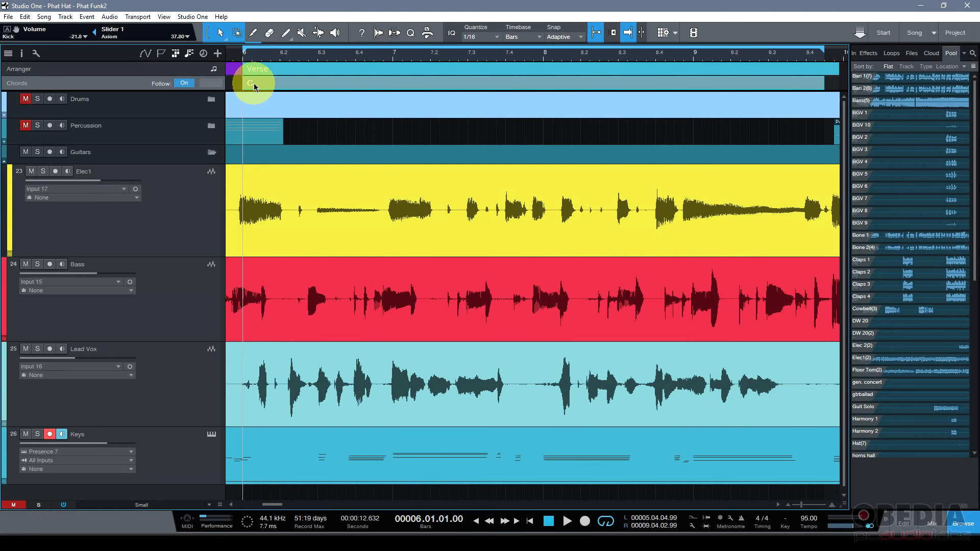
pyautogui.rightClick(255, 87)
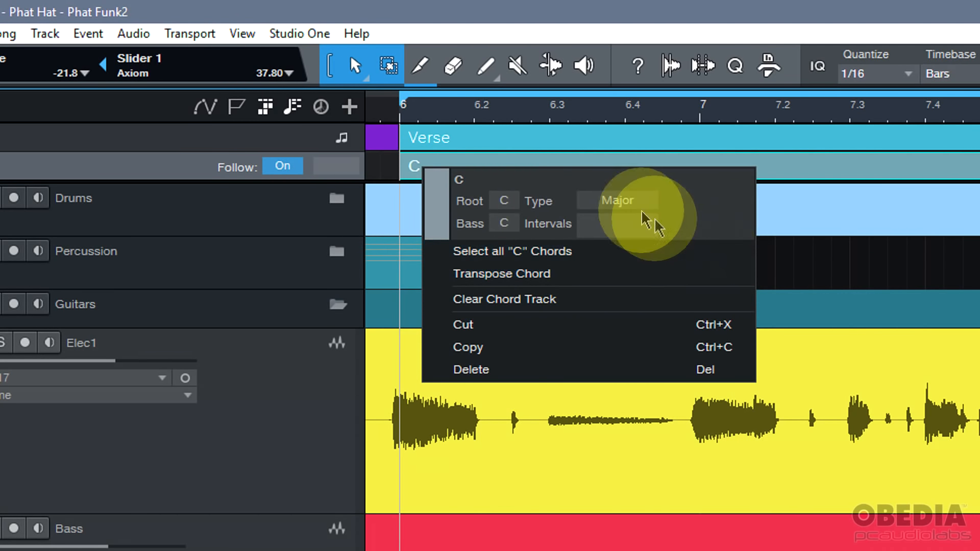
pyautogui.click(773, 168)
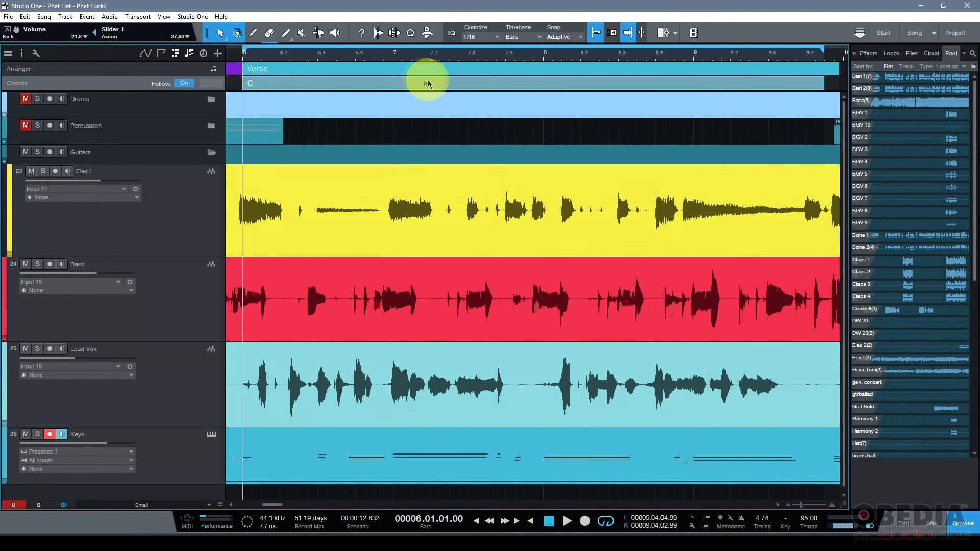
# Look through the Elec1, Bass, Lead Vox and Keys tracks, and view the Keys track's Presence instrument
pyautogui.click(243, 59)
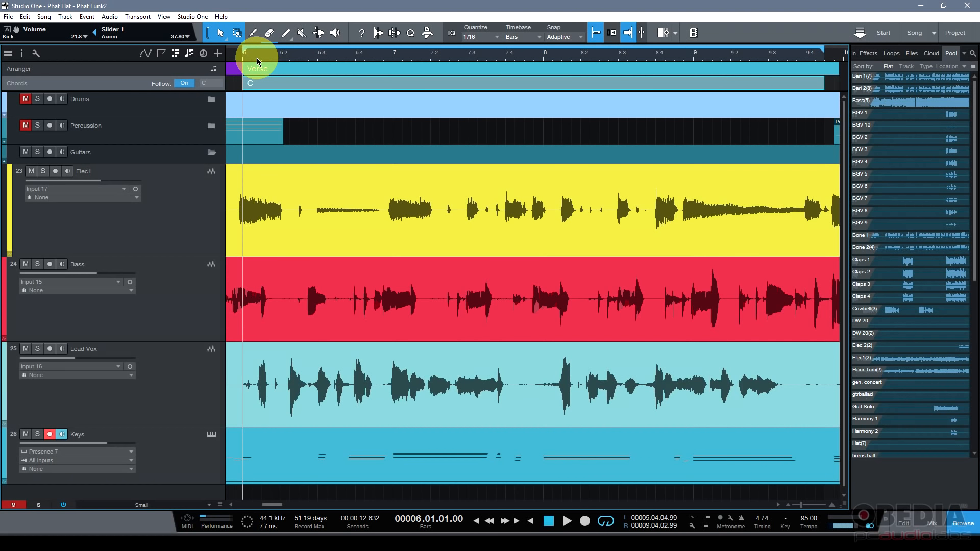
pyautogui.moveTo(256, 59)
pyautogui.mouseDown()
pyautogui.moveTo(275, 70)
pyautogui.moveTo(278, 55)
pyautogui.moveTo(273, 69)
pyautogui.mouseUp()
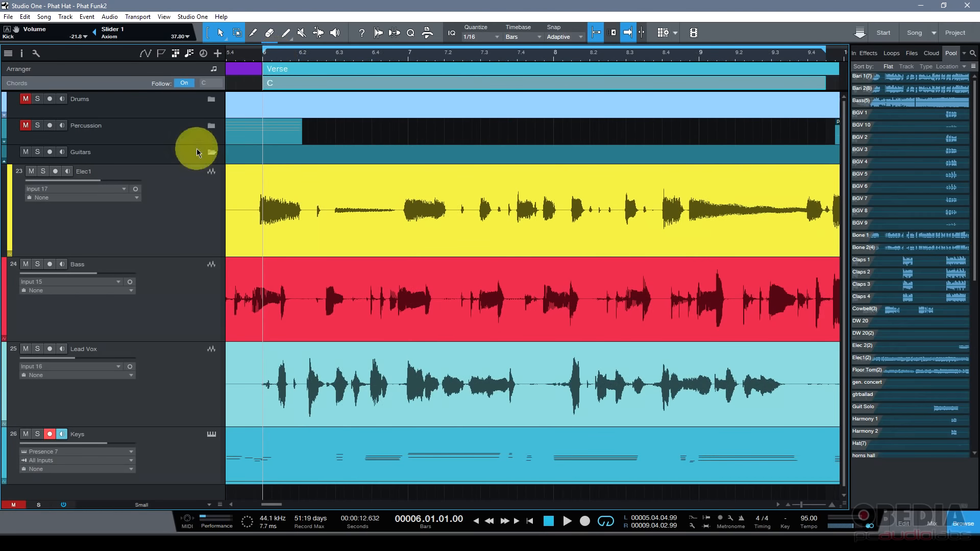
pyautogui.click(167, 226)
pyautogui.click(175, 304)
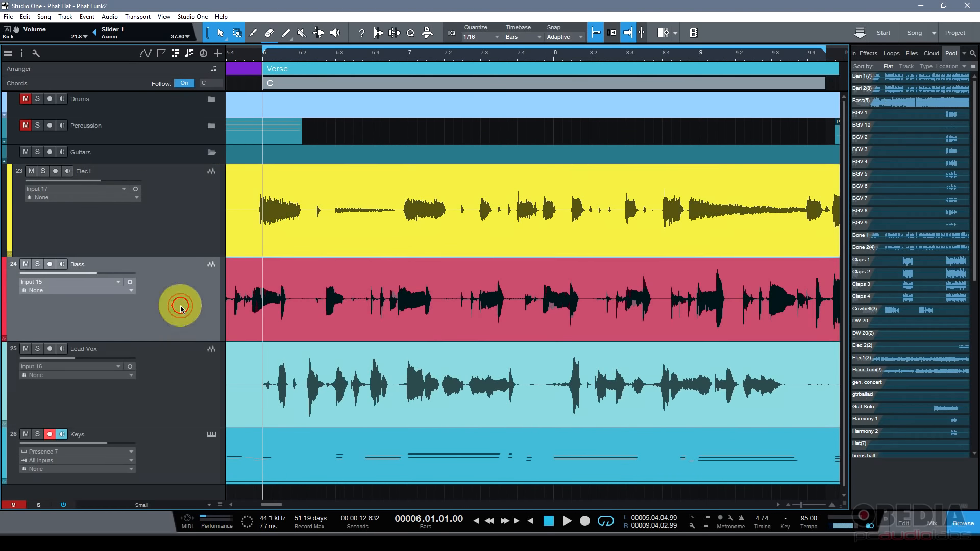
pyautogui.click(176, 393)
pyautogui.click(165, 449)
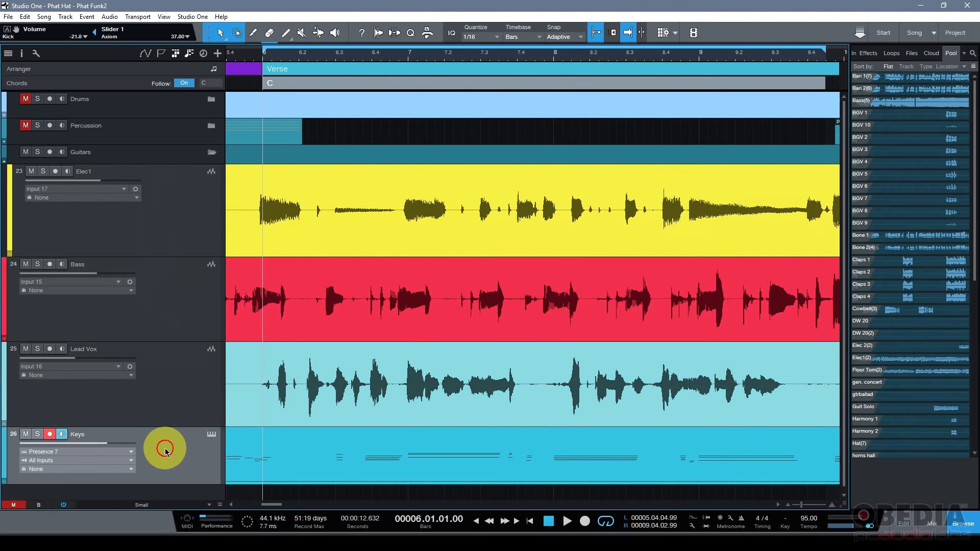
pyautogui.click(212, 434)
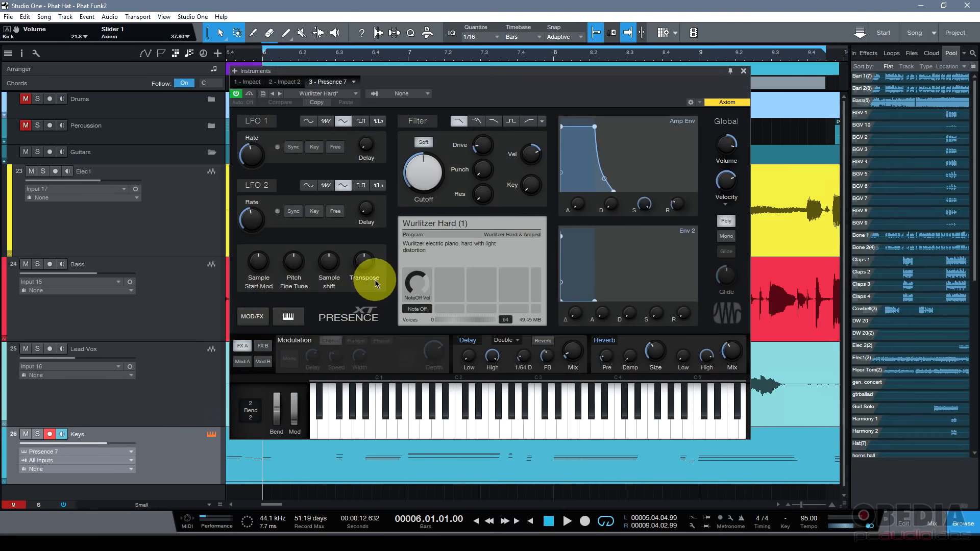
pyautogui.click(744, 72)
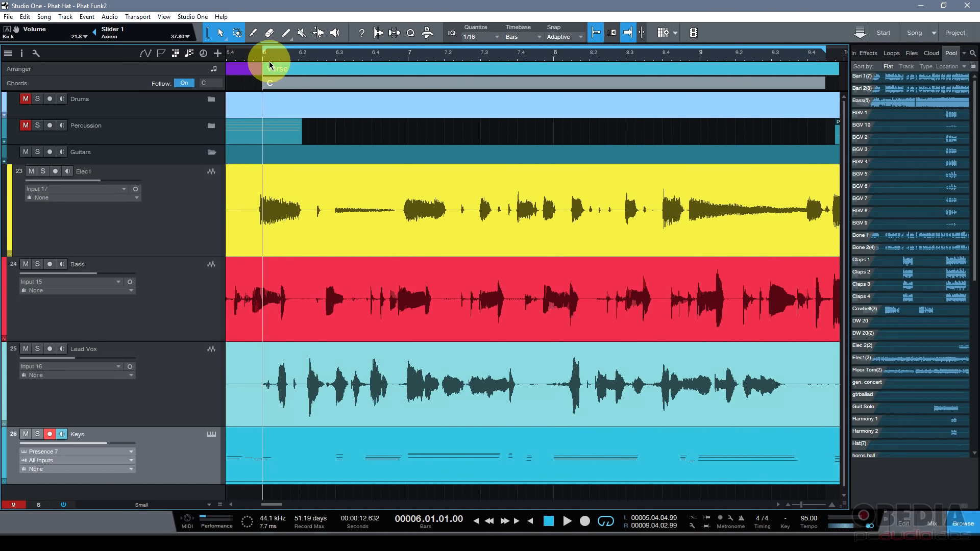
# Play the Verse from bar 6 to hear the tracks with the C chord applied
pyautogui.press('space')
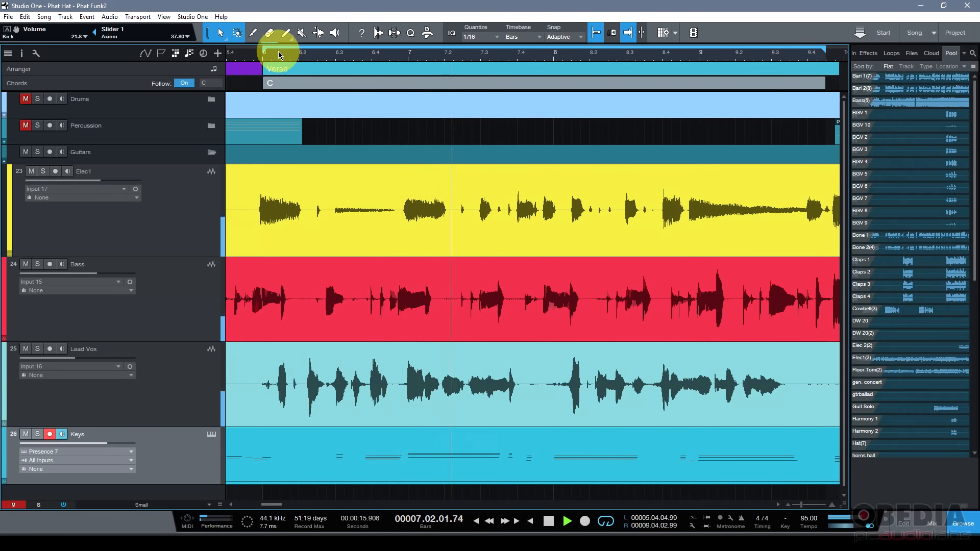
pyautogui.press('space')
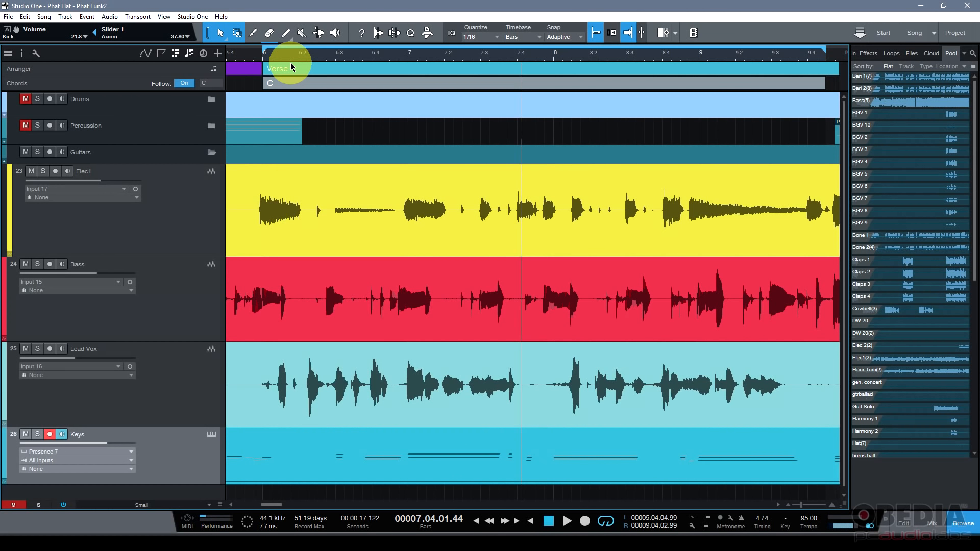
# Delete the C chord from the Chord Track over the Verse
pyautogui.click(281, 82)
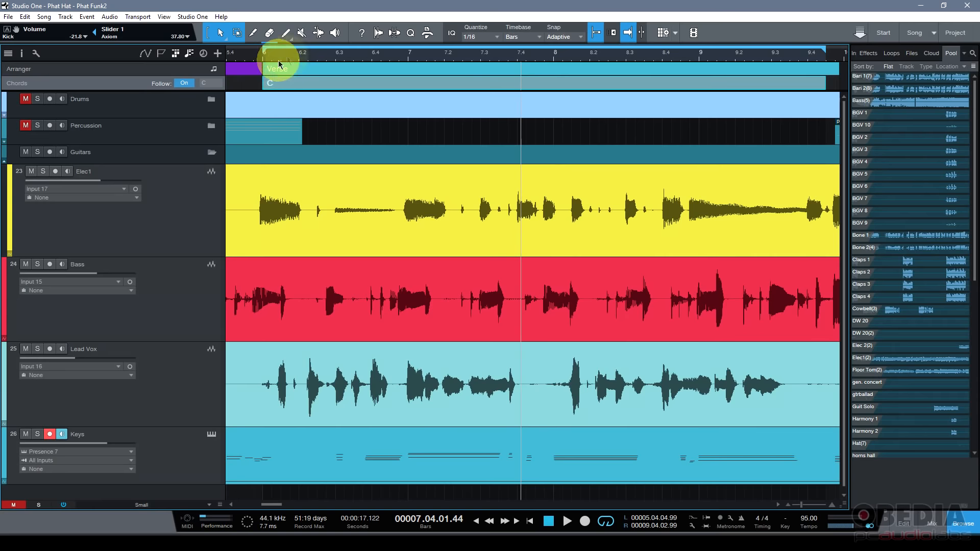
pyautogui.scroll(-2, 294, 51)
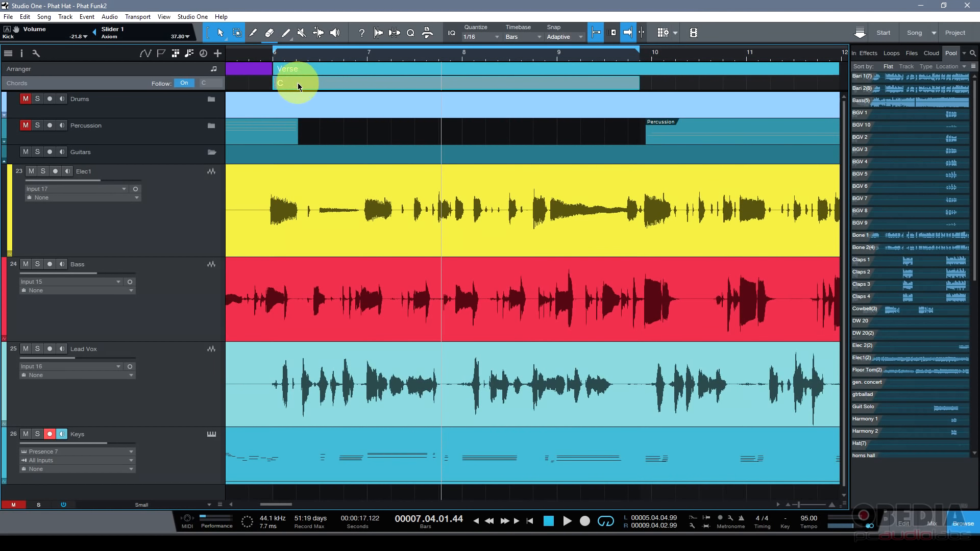
pyautogui.press('Delete')
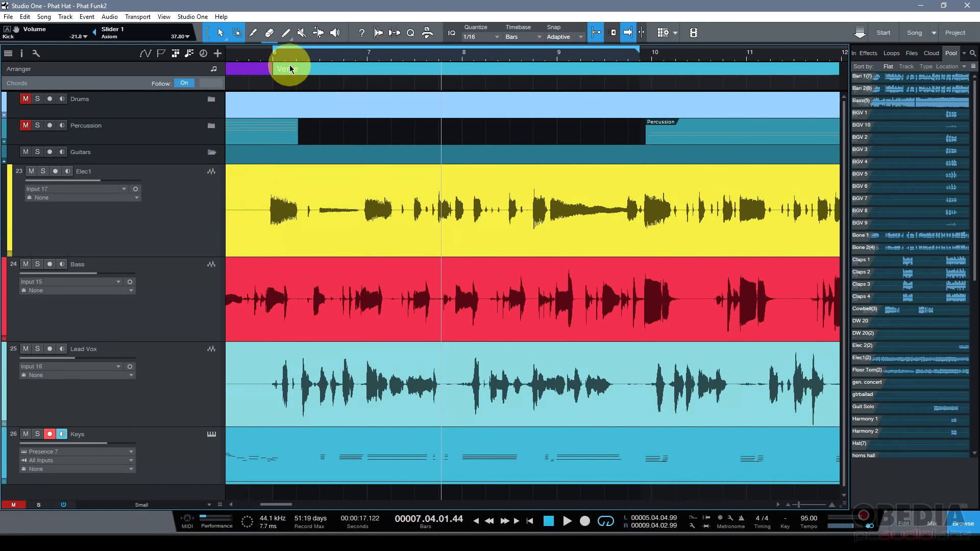
# Select the Elec1 track and show its settings in the Inspector
pyautogui.moveTo(292, 53)
pyautogui.mouseDown()
pyautogui.moveTo(301, 54)
pyautogui.moveTo(298, 68)
pyautogui.moveTo(284, 60)
pyautogui.mouseUp()
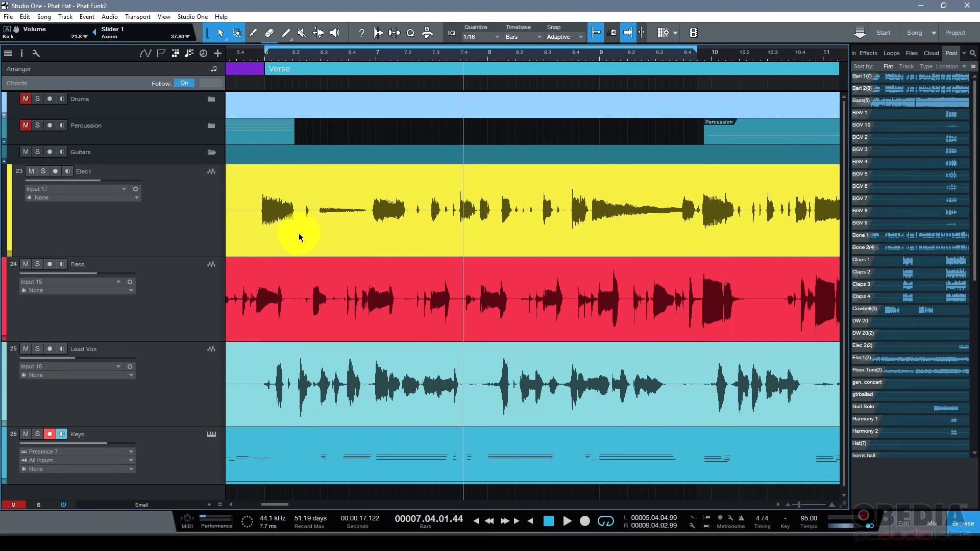
pyautogui.click(192, 219)
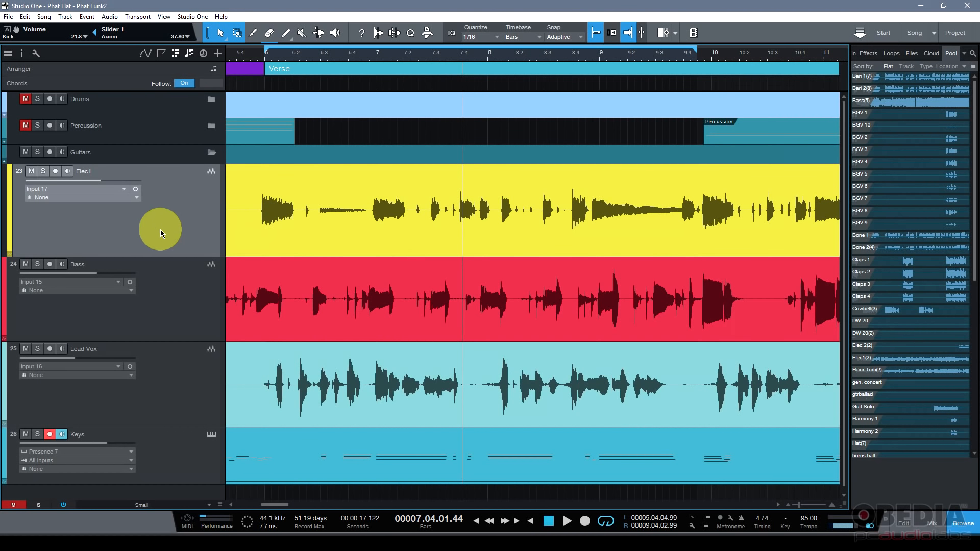
pyautogui.click(23, 54)
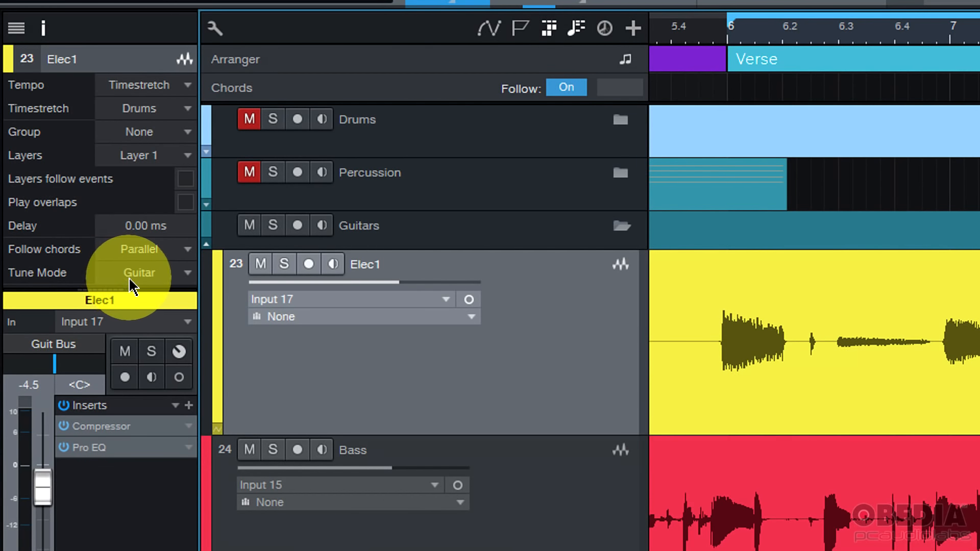
# Set Follow chords to Off for the Elec1 track
pyautogui.click(149, 260)
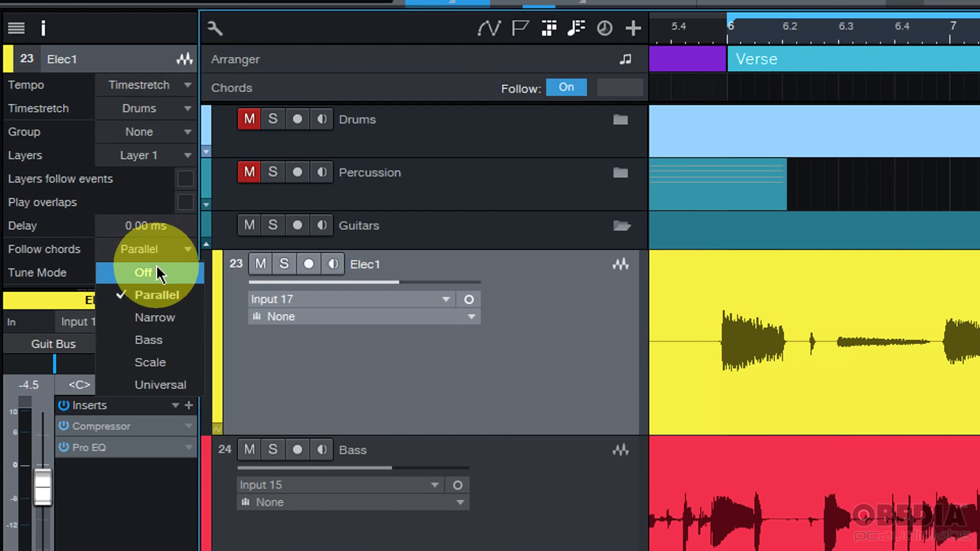
pyautogui.click(153, 273)
pyautogui.click(151, 264)
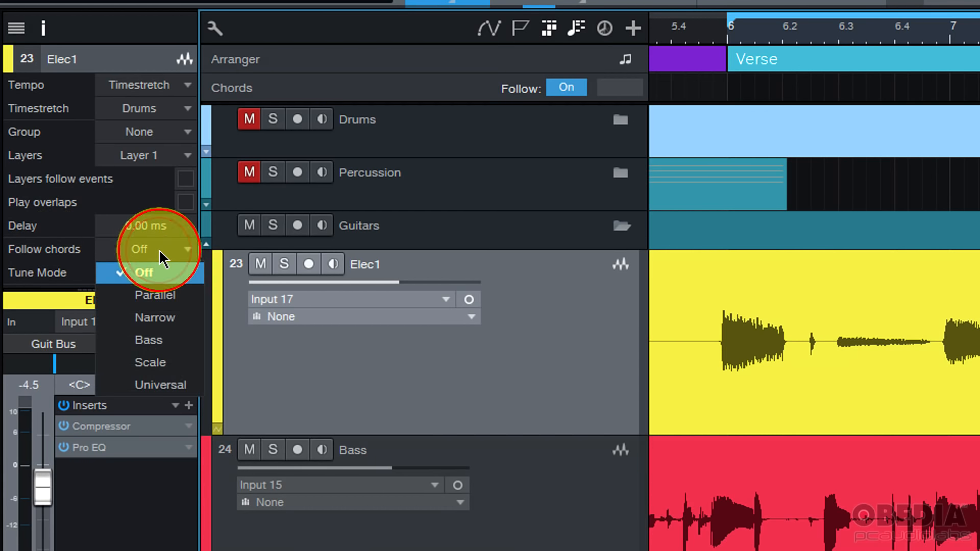
pyautogui.click(155, 274)
pyautogui.click(163, 258)
pyautogui.click(164, 273)
pyautogui.click(171, 258)
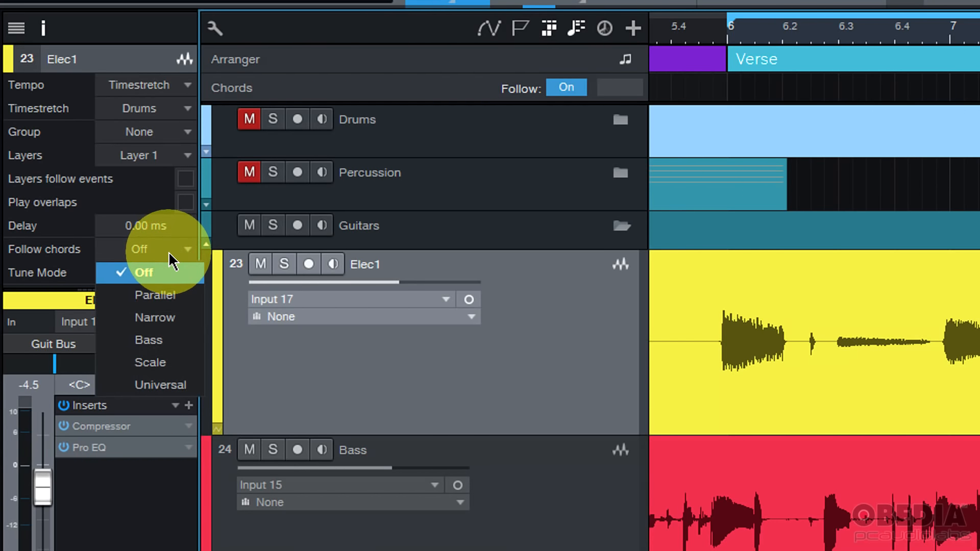
pyautogui.click(157, 254)
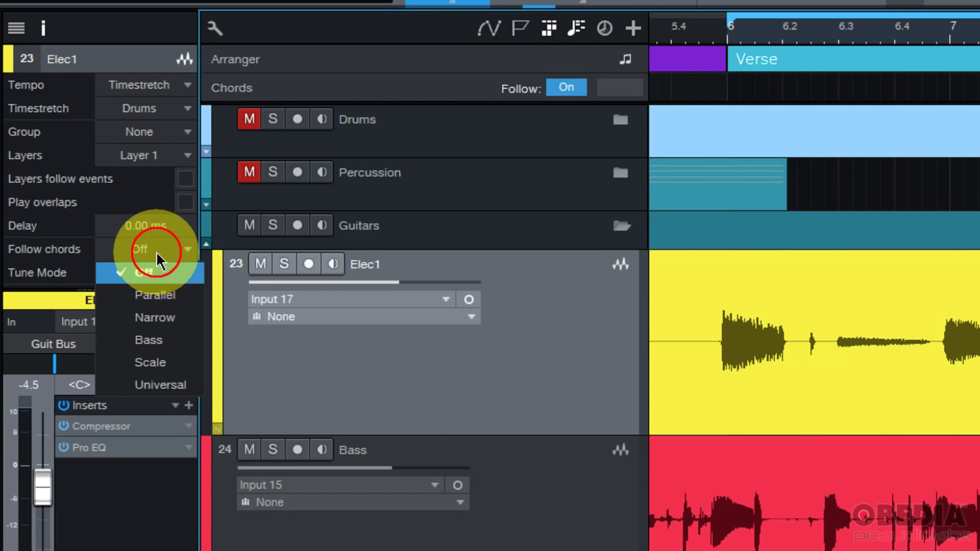
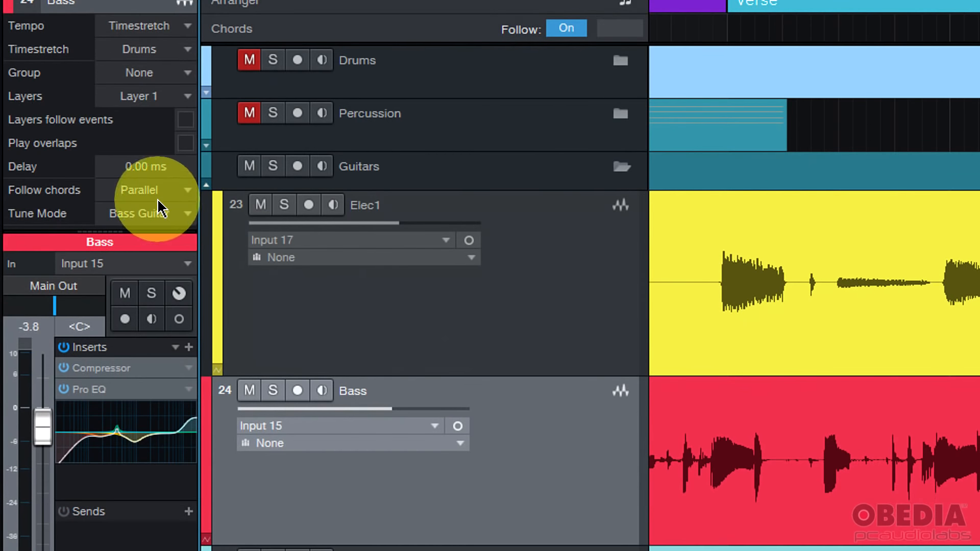
# Set the Bass track's Follow chords to Parallel and its Tune Mode to Bass Guitar
pyautogui.click(155, 197)
pyautogui.click(163, 236)
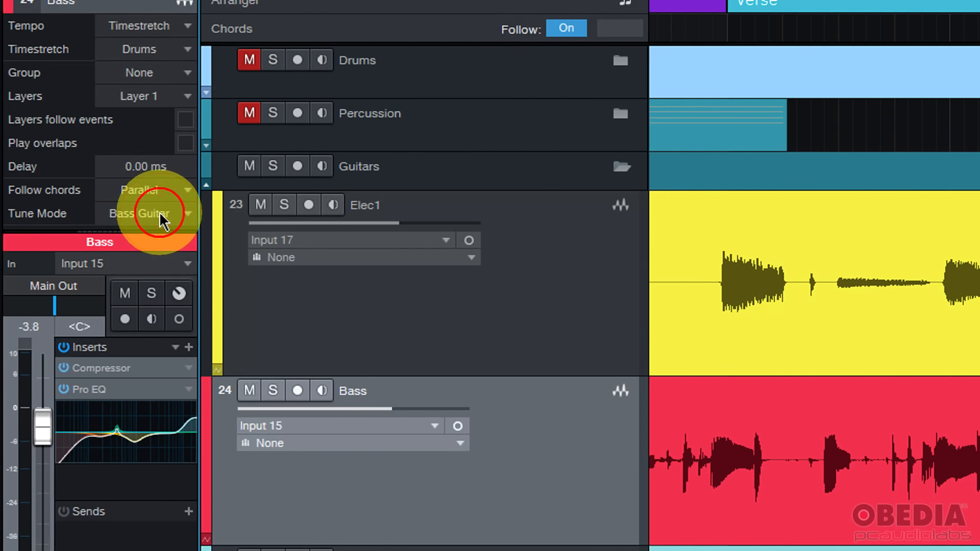
pyautogui.click(176, 229)
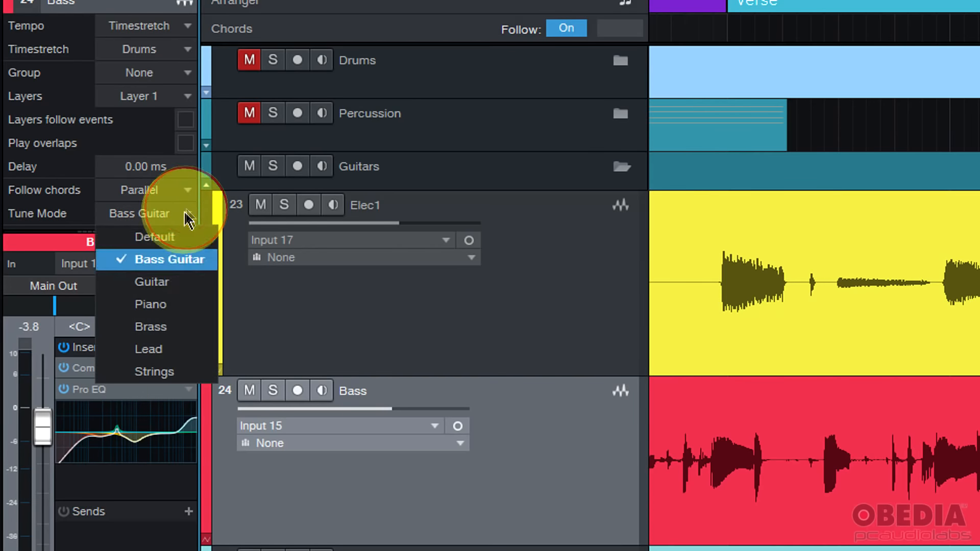
pyautogui.click(176, 263)
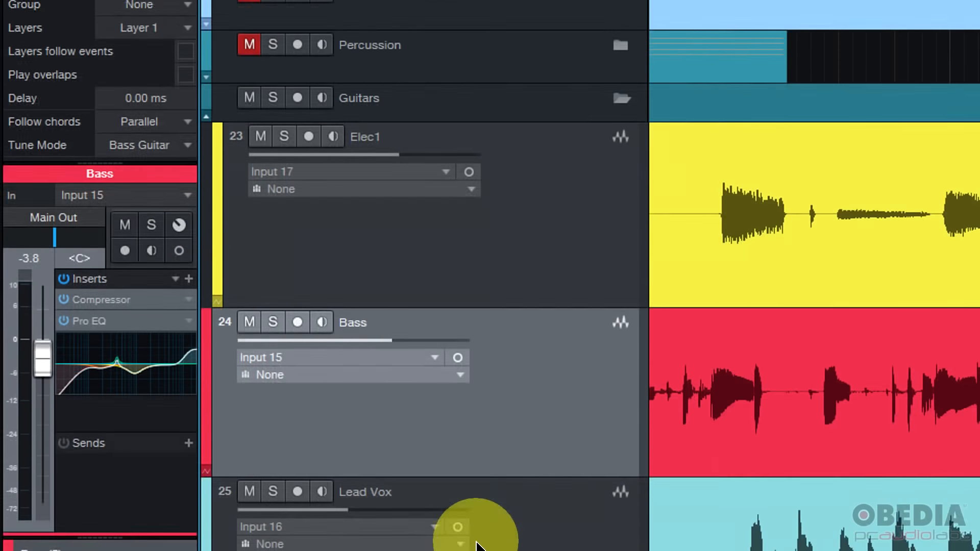
# Set the Lead Vox track's Follow chords to Parallel and its Tune Mode to Default
pyautogui.click(534, 490)
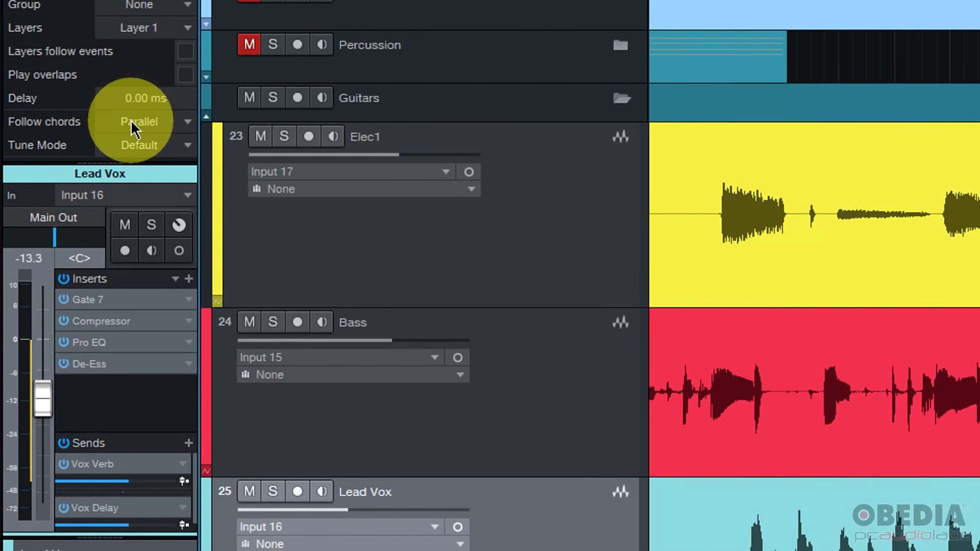
pyautogui.click(153, 124)
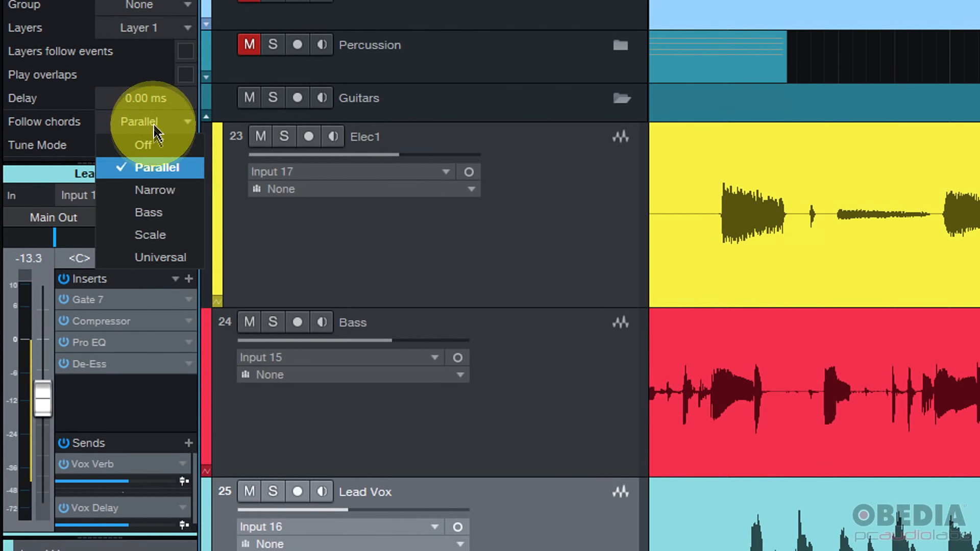
pyautogui.click(165, 171)
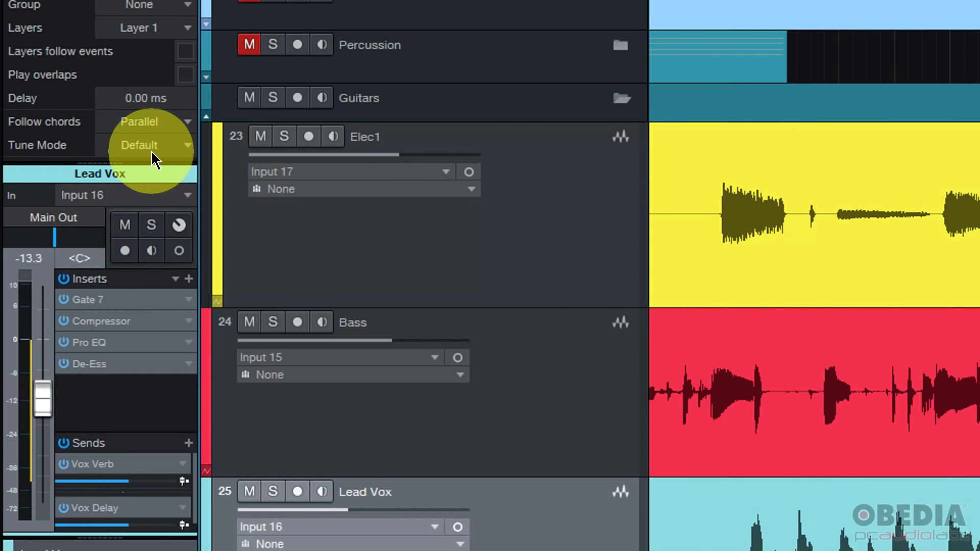
pyautogui.click(151, 151)
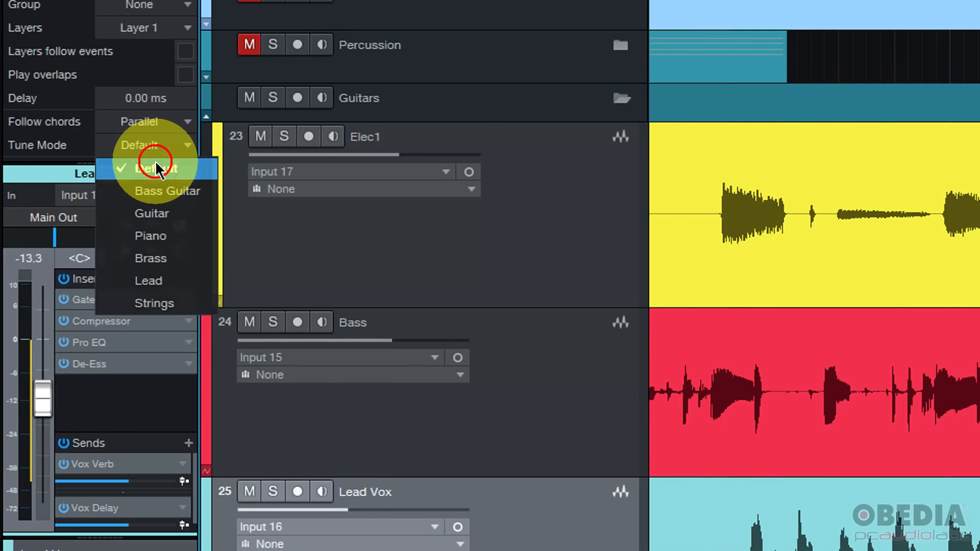
pyautogui.click(157, 169)
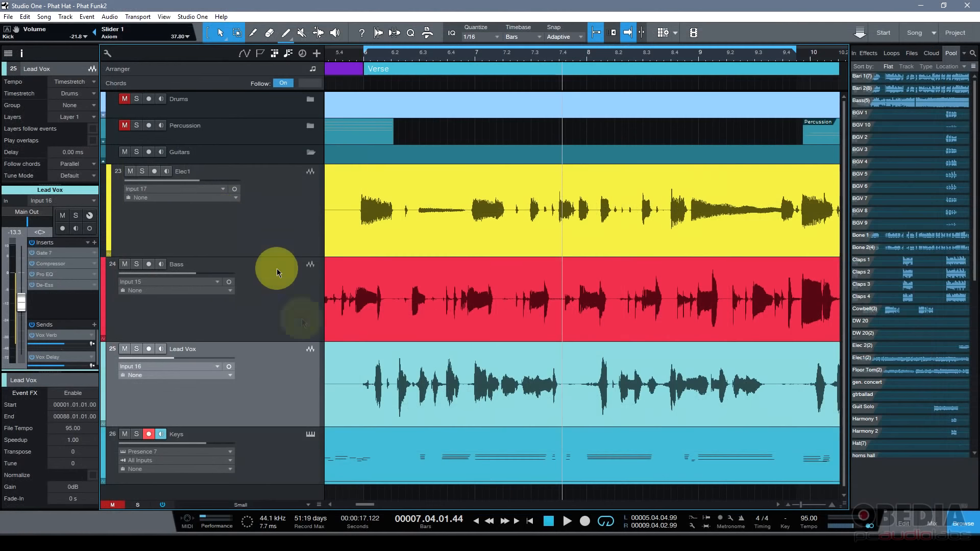
# Select the Keys track and examine which Follow chords modes it offers
pyautogui.click(268, 448)
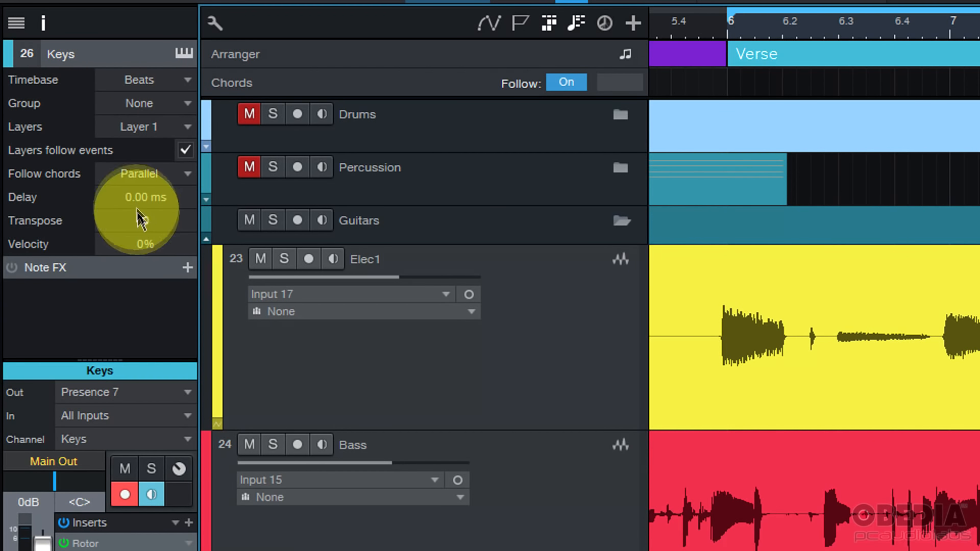
pyautogui.click(188, 176)
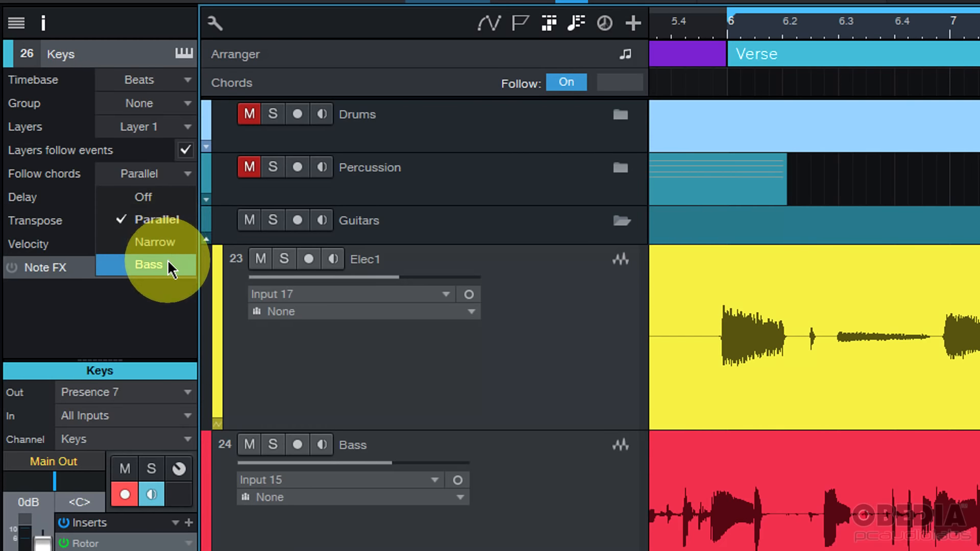
pyautogui.click(165, 332)
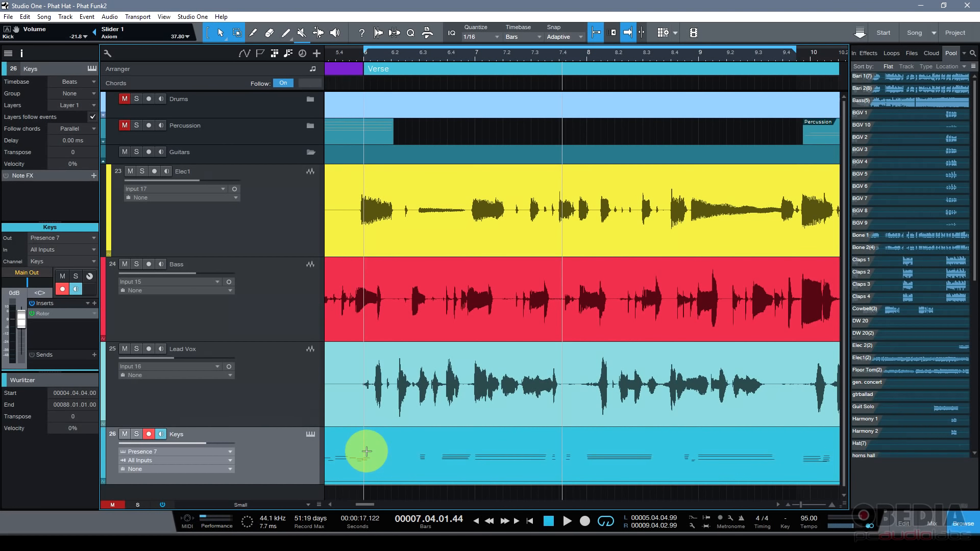
# Open the Keys part in the note editor, examine its notes, and close the editor
pyautogui.doubleClick(353, 463)
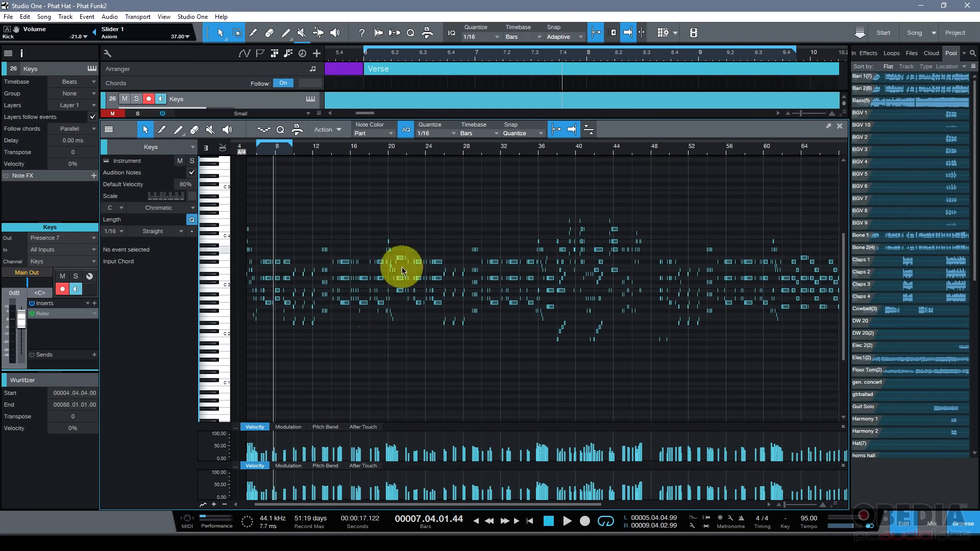
pyautogui.click(366, 168)
pyautogui.scroll(5, 366, 168)
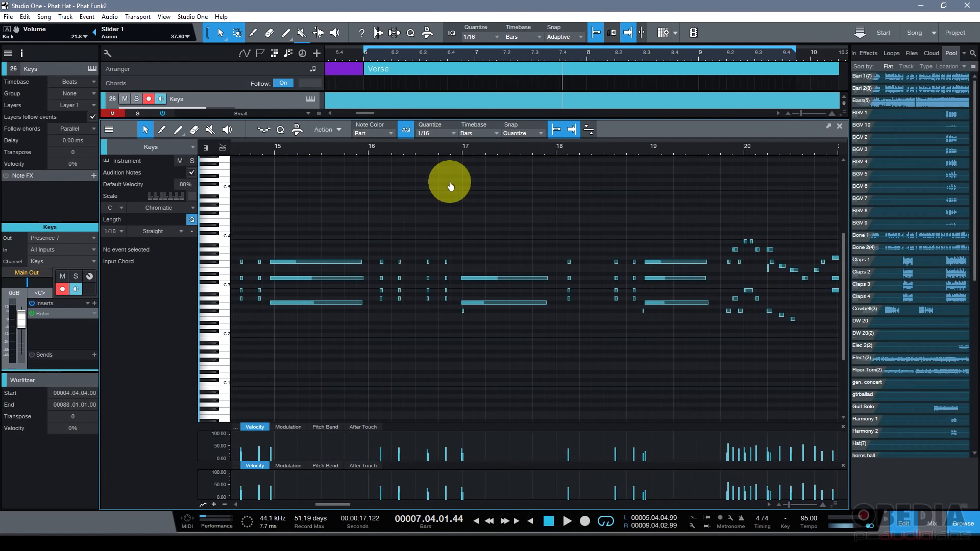
pyautogui.scroll(-4, 451, 186)
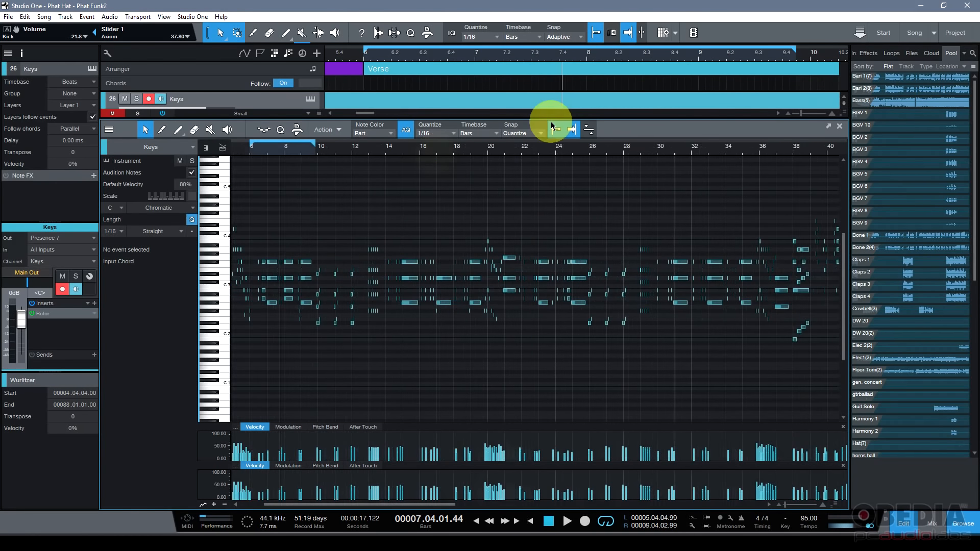
pyautogui.click(841, 127)
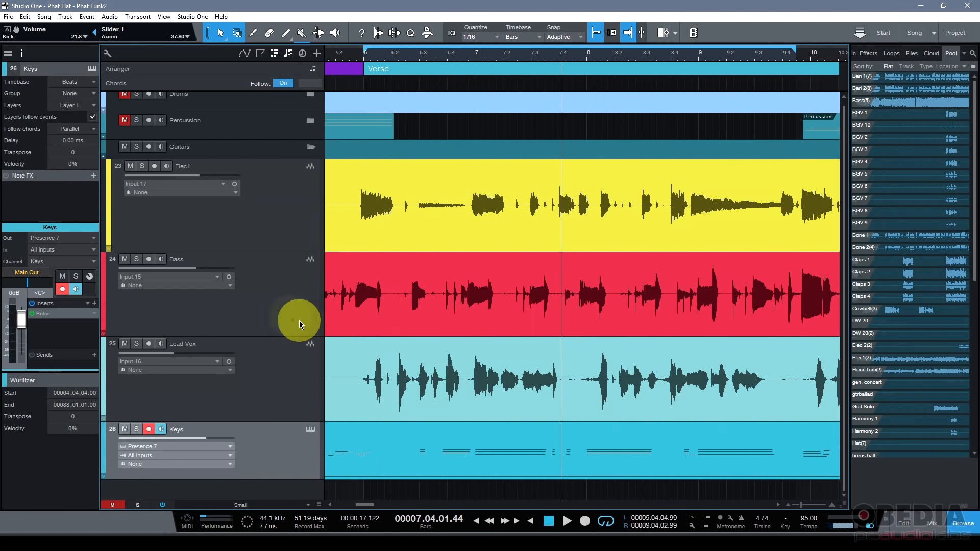
# Select the Elec1 track and examine which Follow chords modes it offers
pyautogui.click(281, 223)
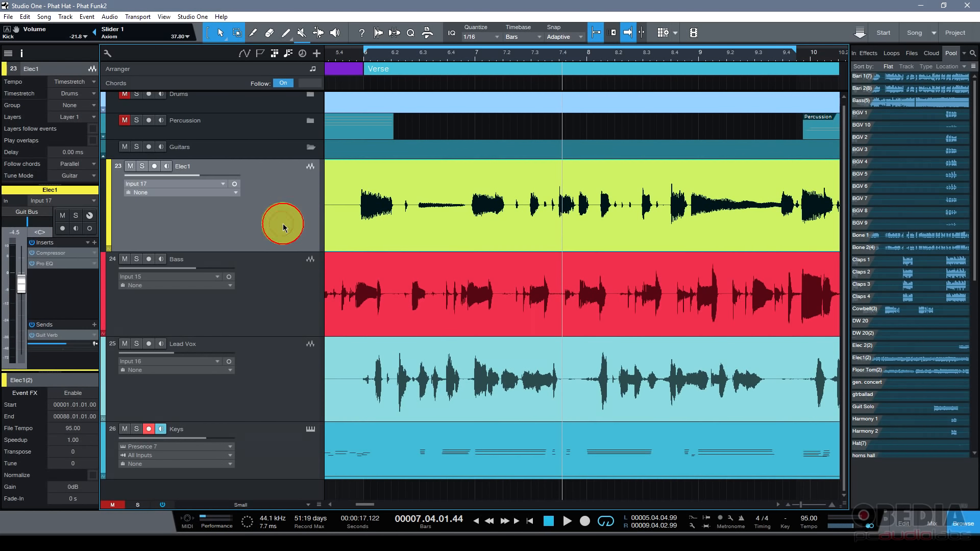
pyautogui.click(94, 165)
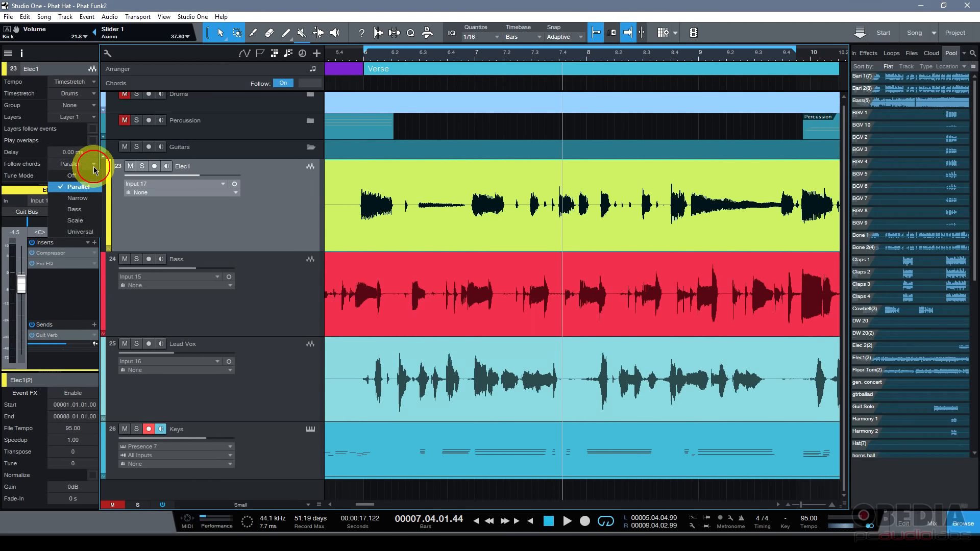
pyautogui.click(190, 220)
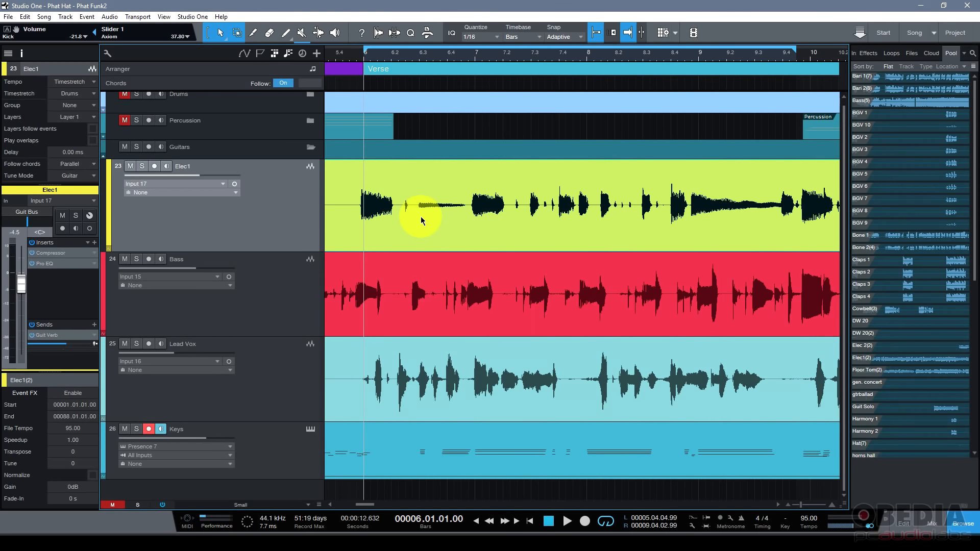
# Run Detect Chords on the Elec1 audio event
pyautogui.rightClick(421, 217)
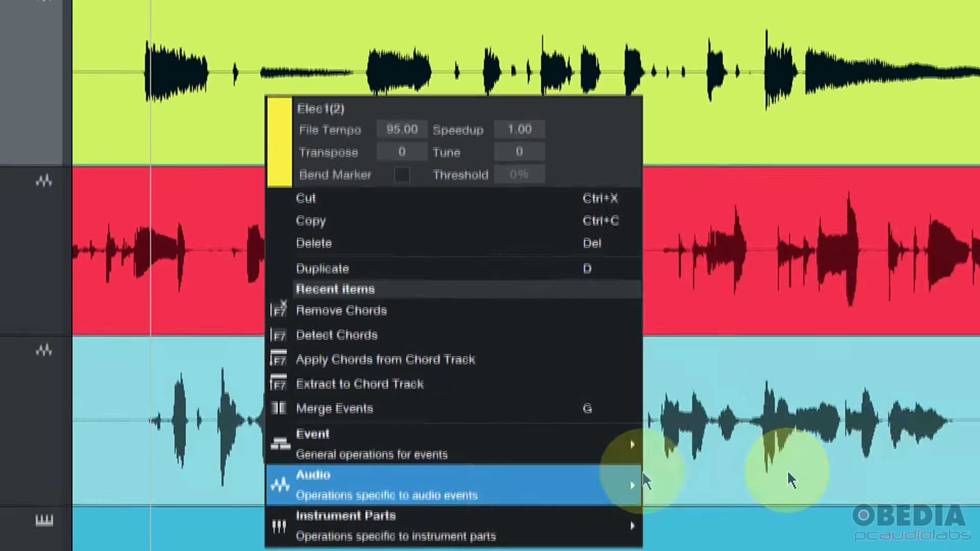
pyautogui.moveTo(484, 485)
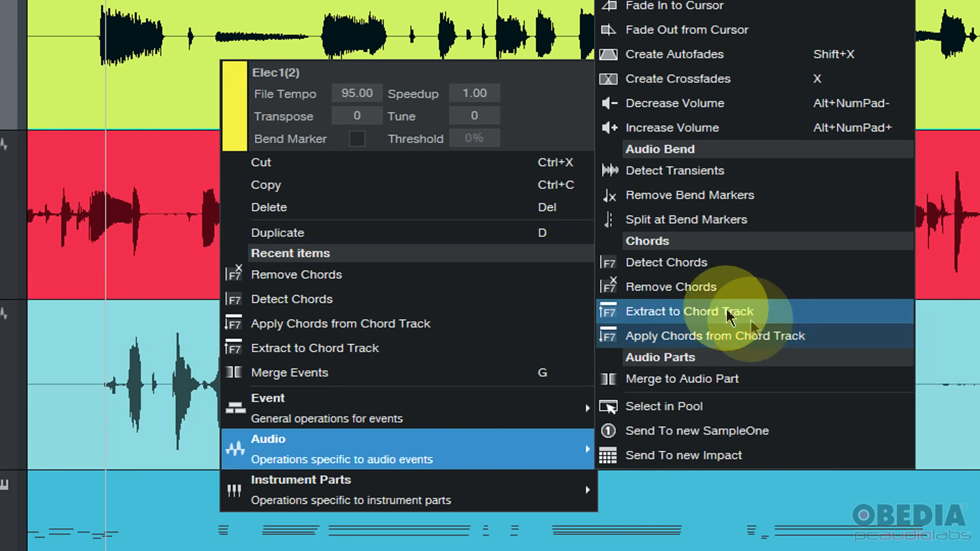
pyautogui.click(690, 276)
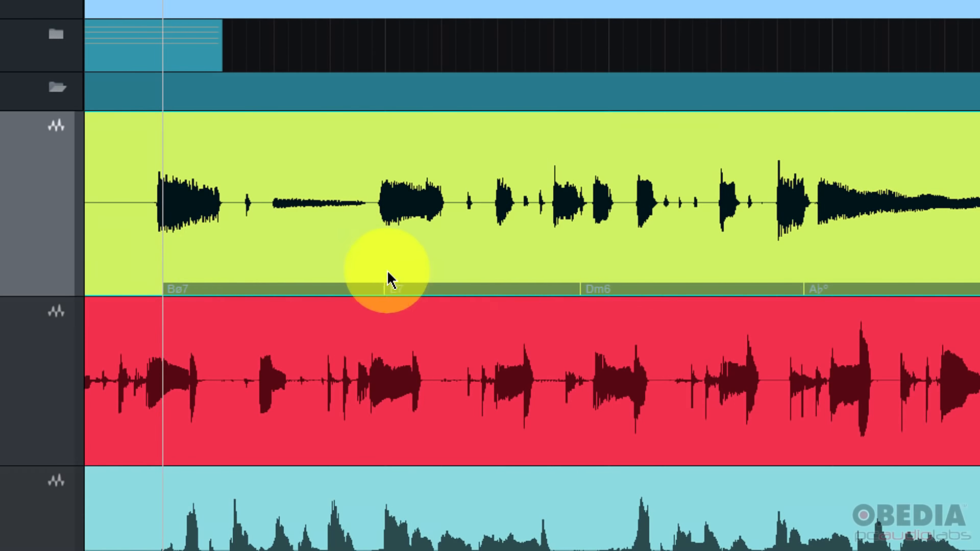
# Open the Elec1 event in the audio editor and show its detected chords from bar 6 onward
pyautogui.doubleClick(241, 234)
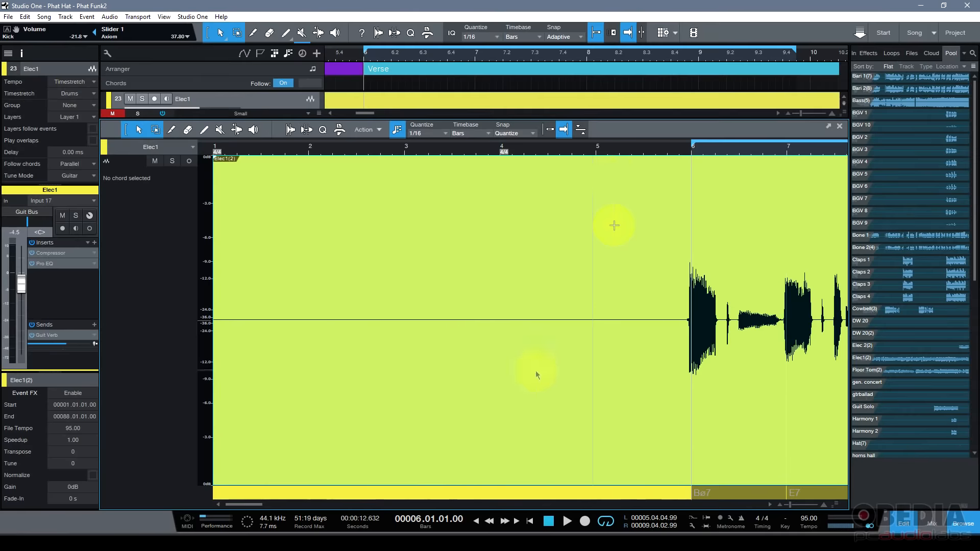
pyautogui.moveTo(641, 150); pyautogui.dragTo(601, 128)
pyautogui.moveTo(319, 145); pyautogui.dragTo(352, 170)
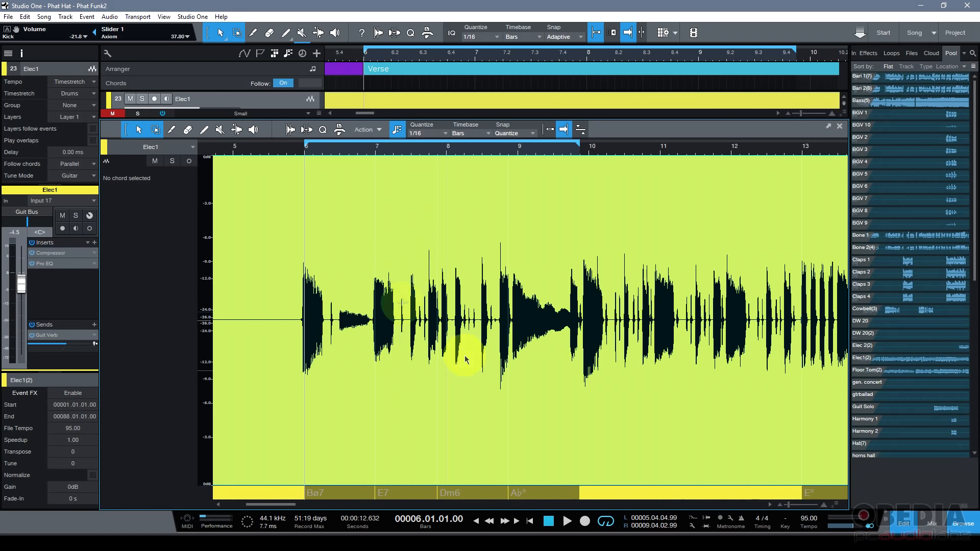
# Try changing the Bø7 chord at bar 6 to C major with the Chord Selector, and undo the change
pyautogui.doubleClick(317, 493)
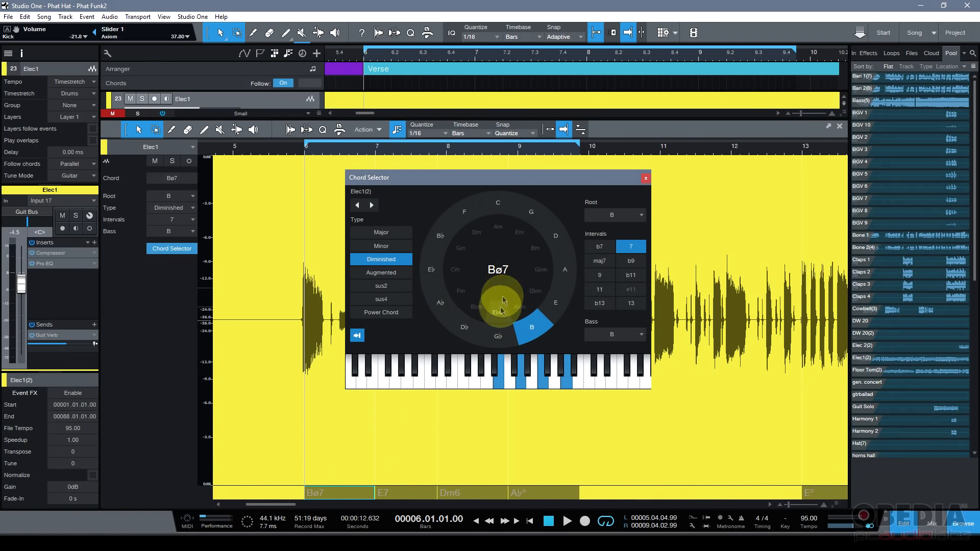
pyautogui.moveTo(409, 176); pyautogui.dragTo(411, 185)
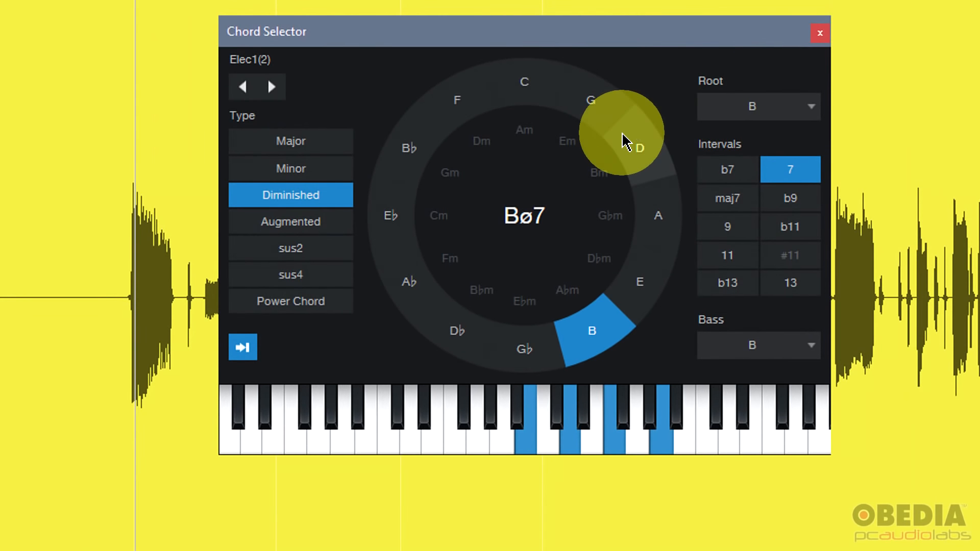
pyautogui.click(537, 102)
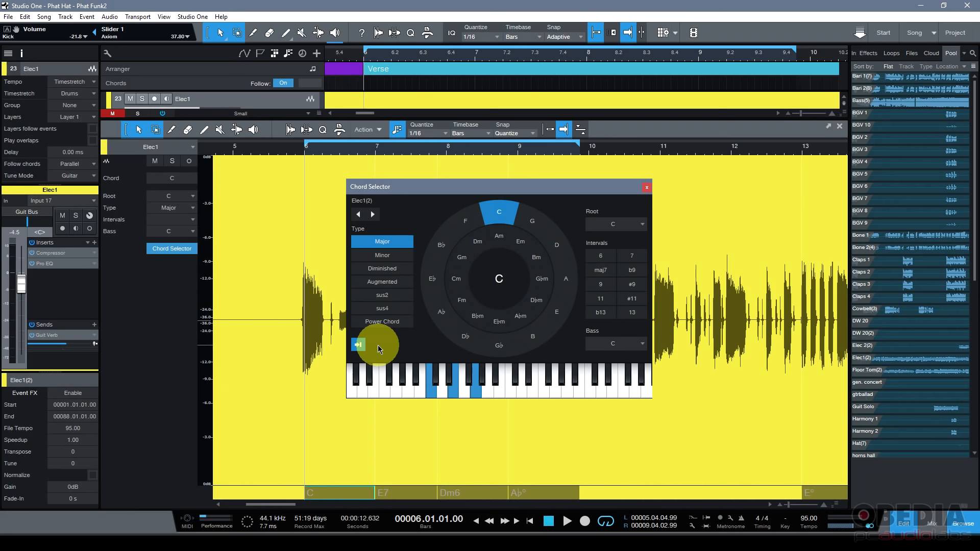
pyautogui.click(647, 187)
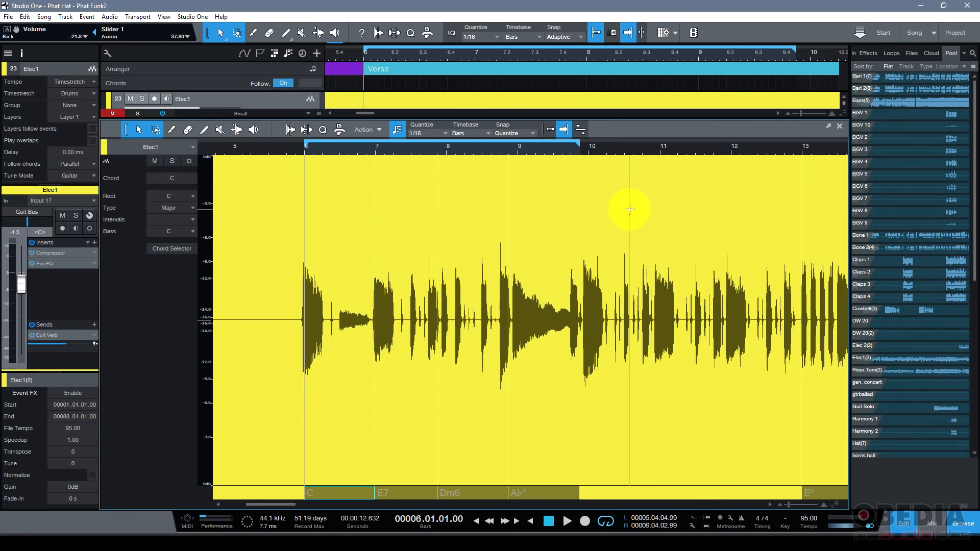
pyautogui.hotkey('ctrl', 'z')
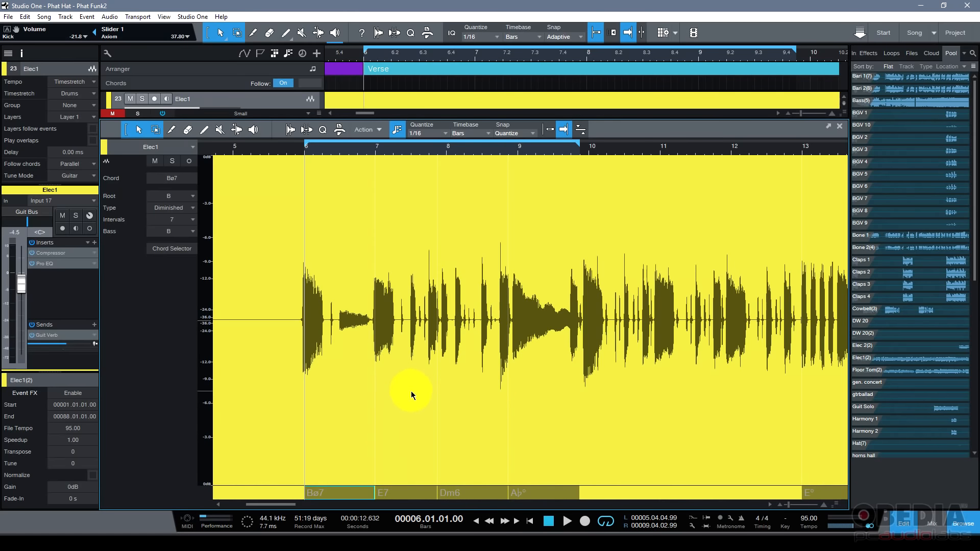
# Move the start of the Bø7 chord slightly earlier, just before bar 6, toward the guitar note's onset
pyautogui.moveTo(357, 152); pyautogui.dragTo(389, 169)
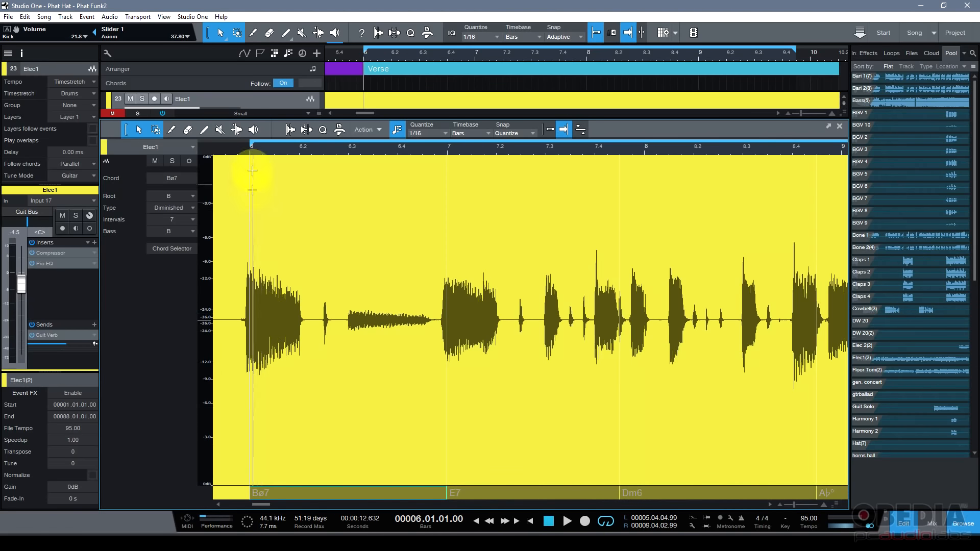
pyautogui.moveTo(268, 148); pyautogui.dragTo(308, 165)
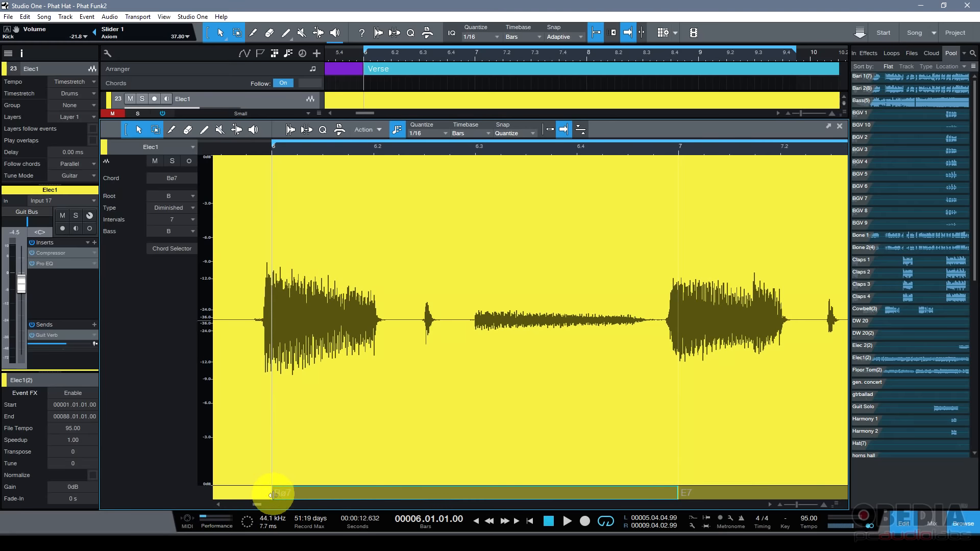
pyautogui.moveTo(273, 494); pyautogui.dragTo(269, 494)
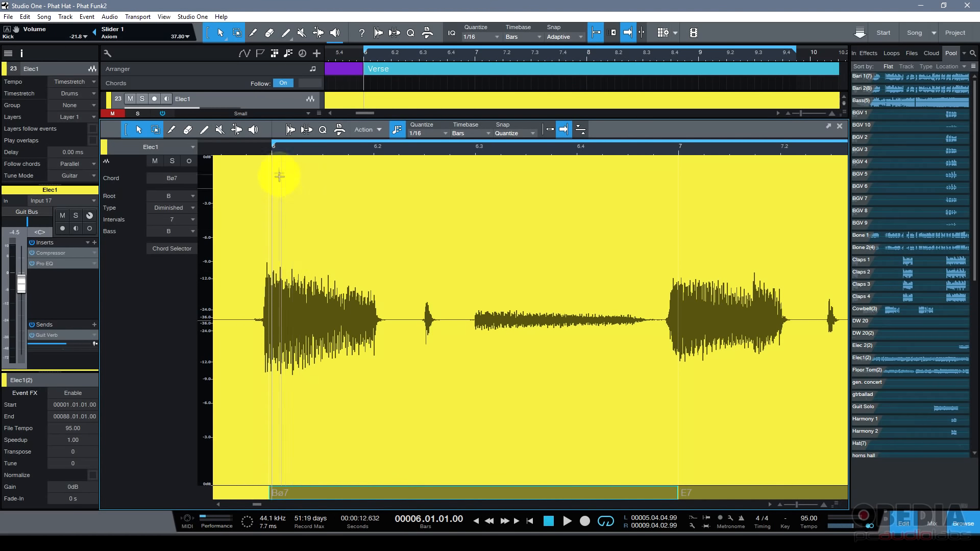
# Move the start of the E7 chord slightly before bar 7 to meet the guitar note's onset, and select that chord
pyautogui.moveTo(280, 151); pyautogui.dragTo(275, 144)
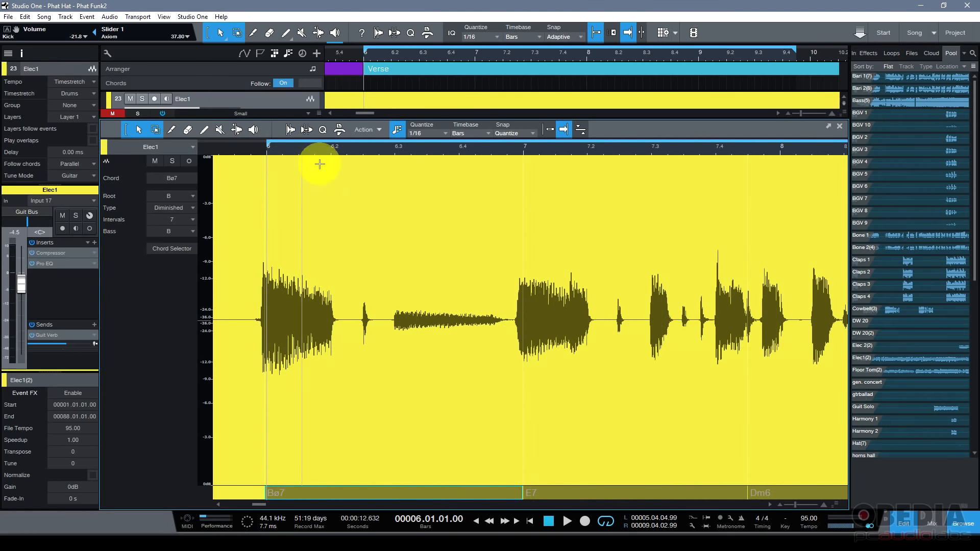
pyautogui.moveTo(531, 148); pyautogui.dragTo(531, 175)
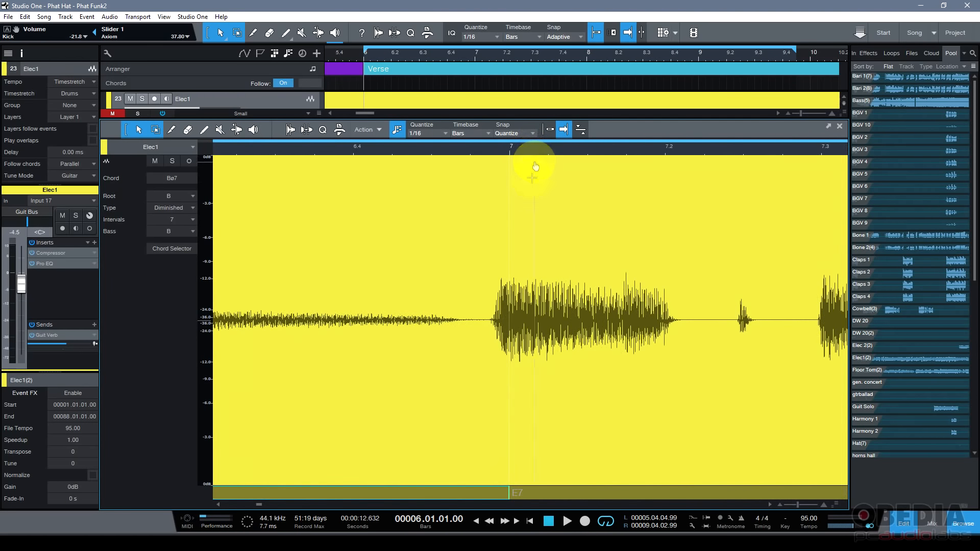
pyautogui.moveTo(508, 495); pyautogui.dragTo(492, 490)
pyautogui.click(509, 492)
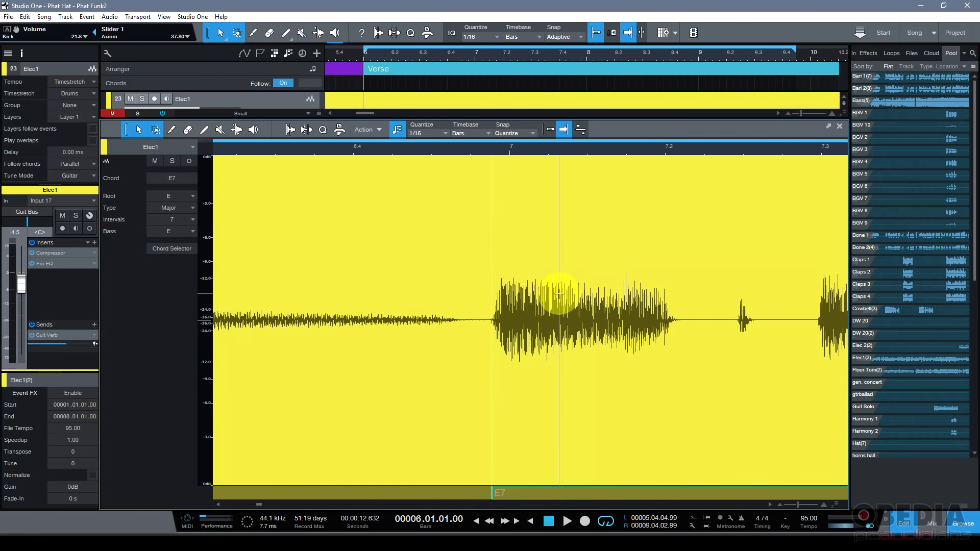
# Move the A♭° chord's start to the guitar note just before bar 9, and shorten the Dm6 chord to end at 8.4
pyautogui.click(555, 131)
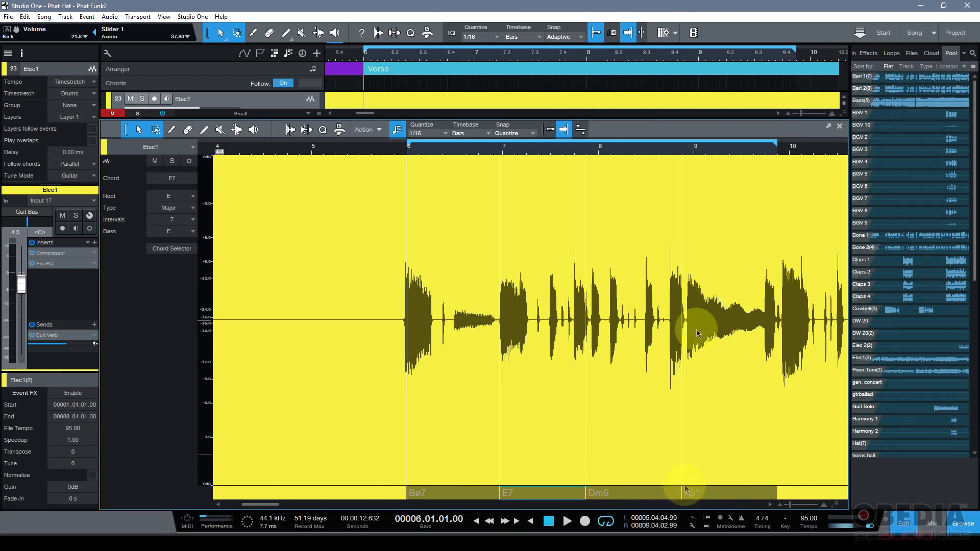
pyautogui.moveTo(703, 149); pyautogui.dragTo(700, 180)
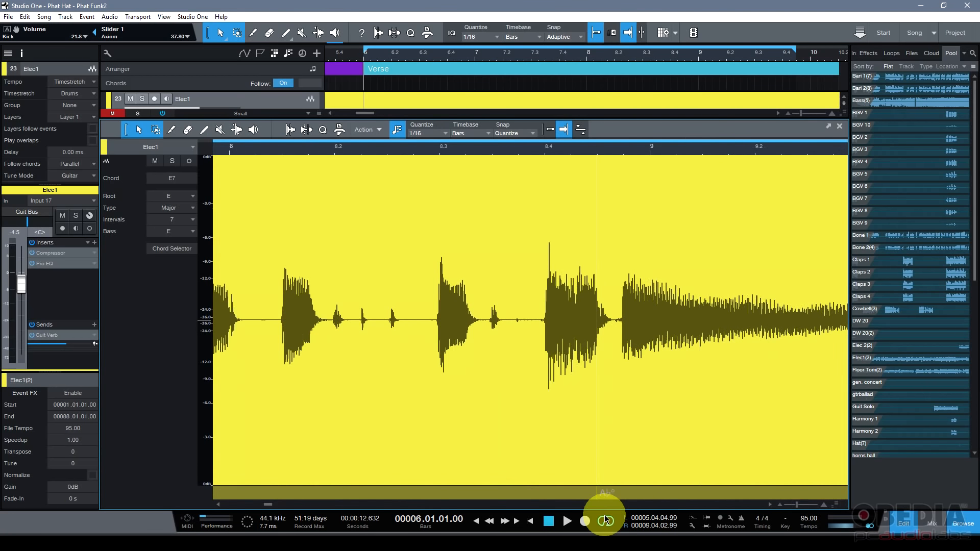
pyautogui.moveTo(596, 493); pyautogui.dragTo(617, 492)
pyautogui.click(594, 497)
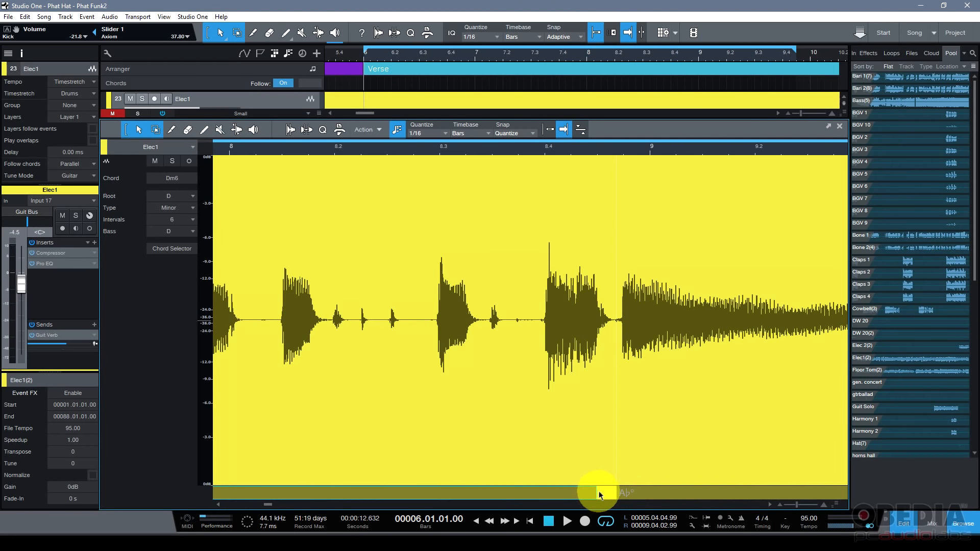
pyautogui.moveTo(596, 493); pyautogui.dragTo(547, 492)
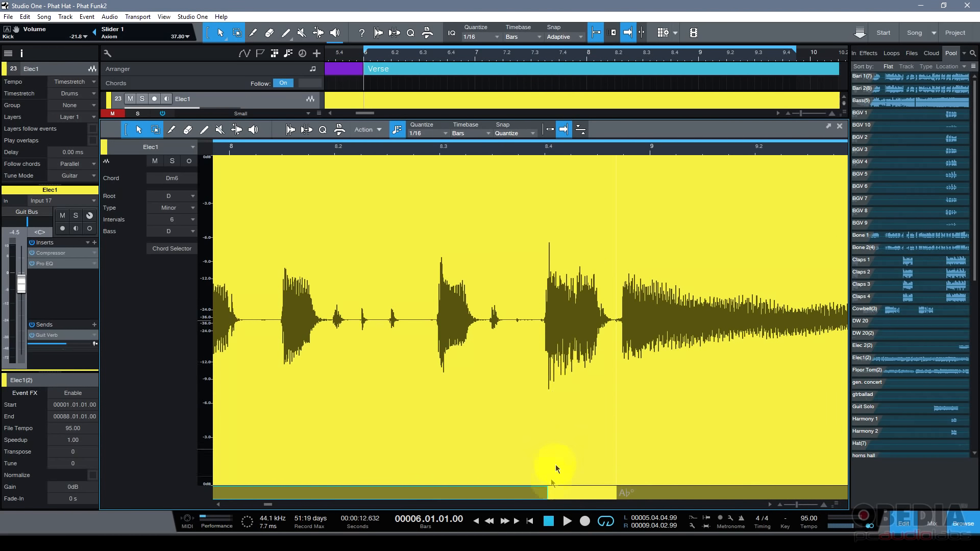
# Shorten the Dm6 chord to end at bar 8 and add a second Dm6 chord in the gap before A♭°
pyautogui.moveTo(574, 150); pyautogui.dragTo(616, 139)
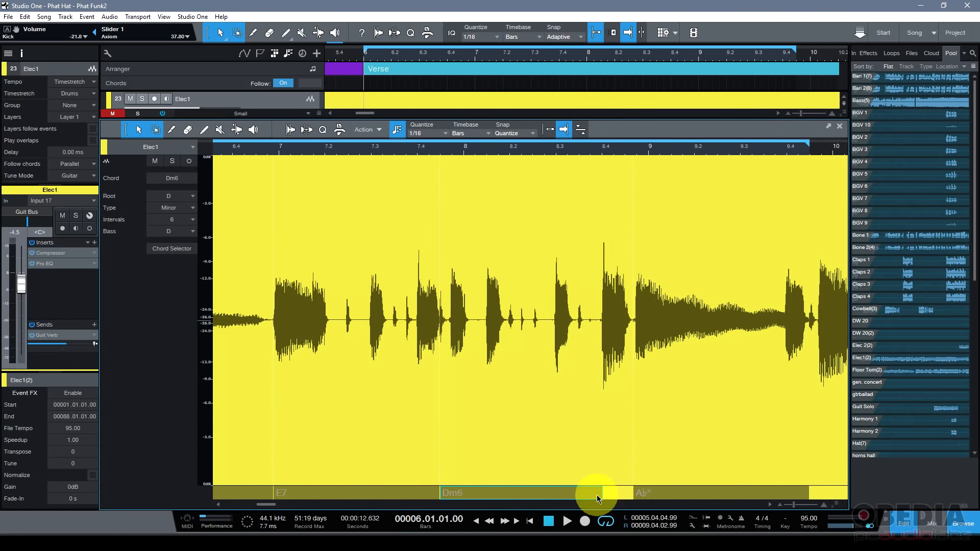
pyautogui.moveTo(601, 494); pyautogui.dragTo(470, 496)
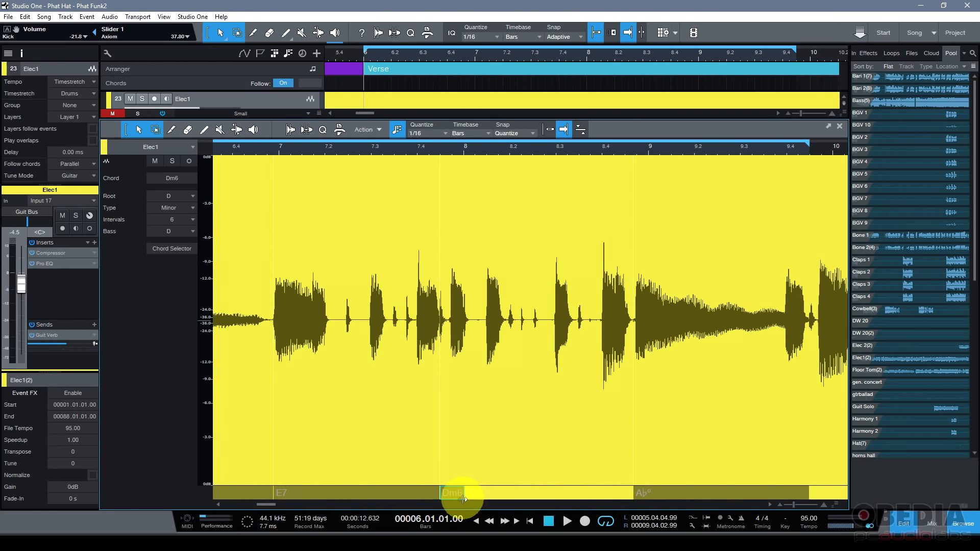
pyautogui.doubleClick(470, 495)
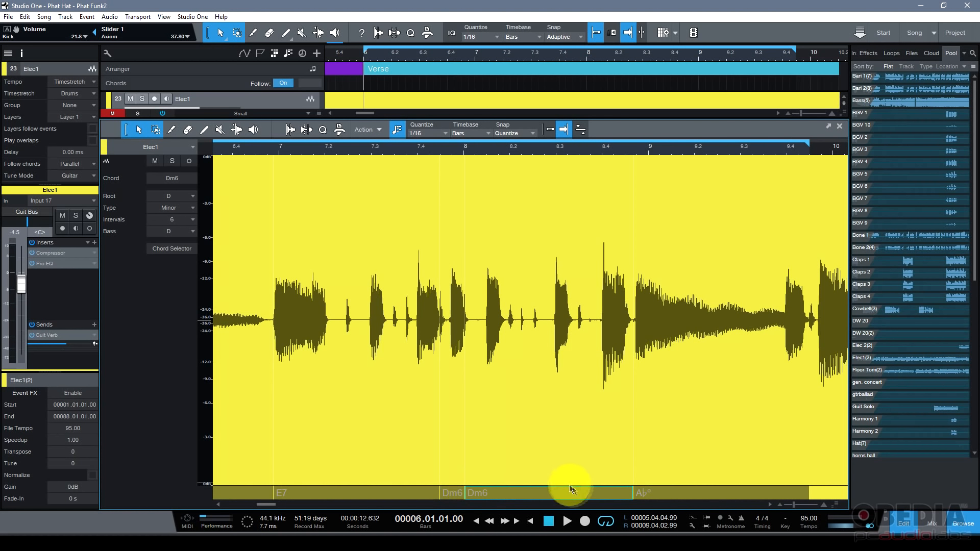
# Shorten the second Dm6 chord to end at about 8.2 and move its start to the guitar note between 8 and 8.2
pyautogui.moveTo(627, 490); pyautogui.dragTo(492, 498)
pyautogui.moveTo(470, 148); pyautogui.dragTo(486, 181)
pyautogui.moveTo(466, 494); pyautogui.dragTo(521, 491)
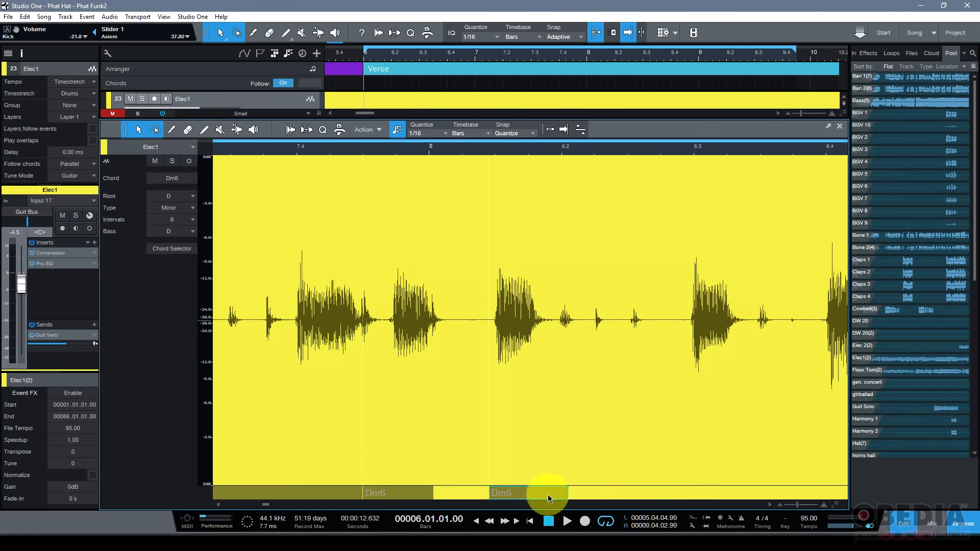
# Change the second Dm6 chord to A♭m6 with the Chord Selector
pyautogui.doubleClick(516, 494)
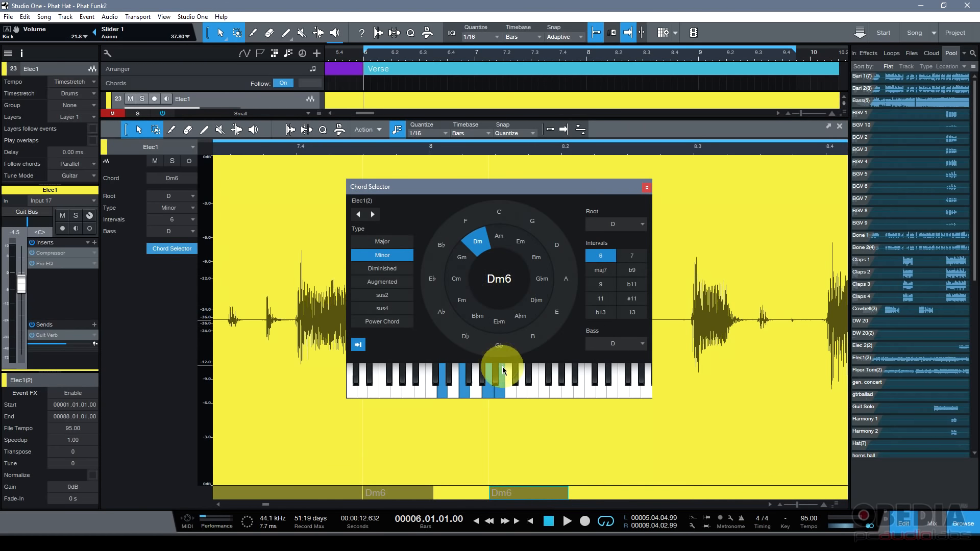
pyautogui.click(519, 319)
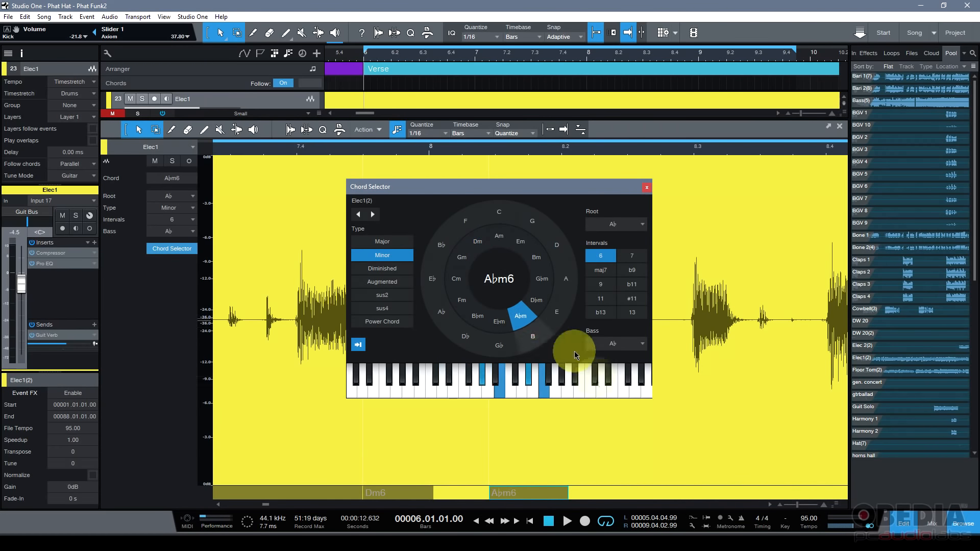
pyautogui.click(646, 188)
# Add another A♭m6 chord in the gap before A♭°, and trim it to run from just before 8.3 to about 8.4
pyautogui.moveTo(521, 495); pyautogui.dragTo(698, 494)
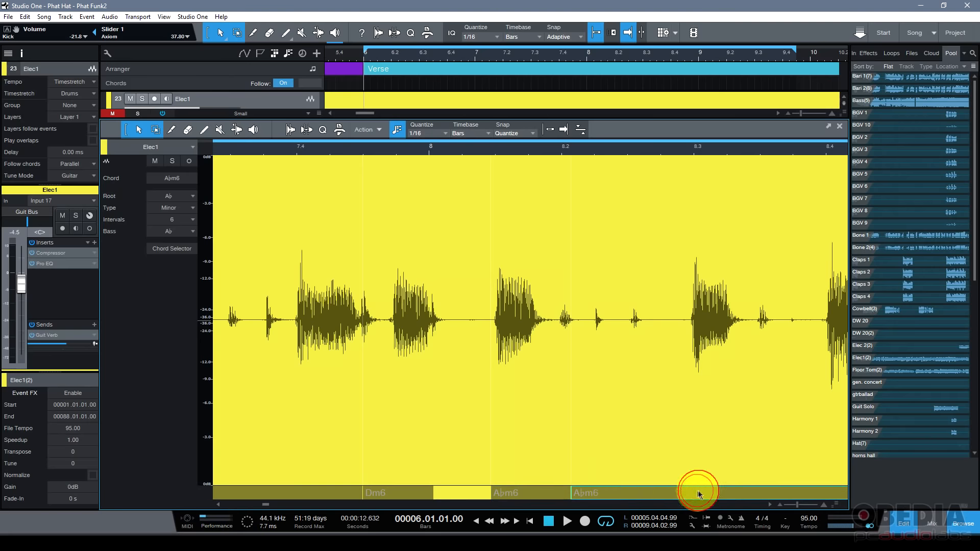
pyautogui.moveTo(571, 494); pyautogui.dragTo(668, 494)
pyautogui.moveTo(720, 146); pyautogui.dragTo(666, 121)
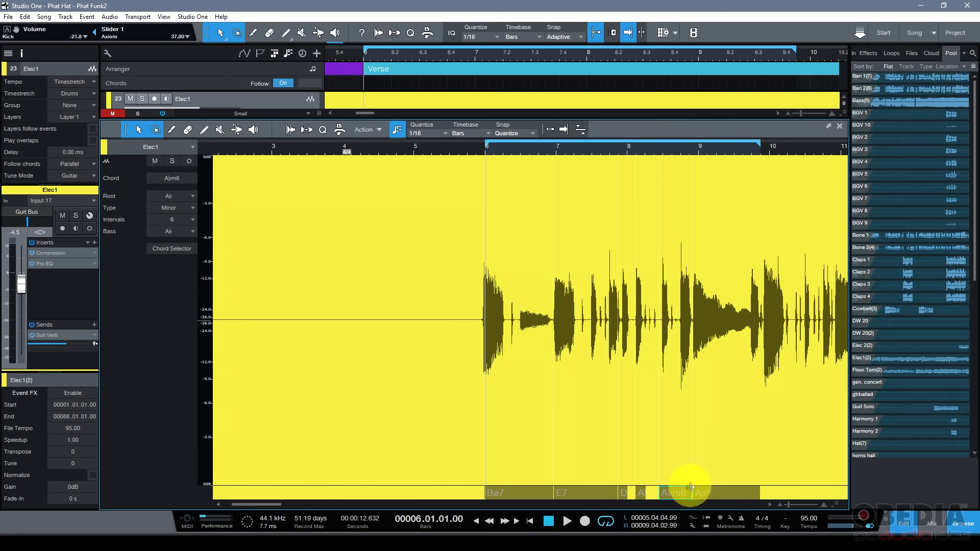
pyautogui.moveTo(673, 152); pyautogui.dragTo(652, 191)
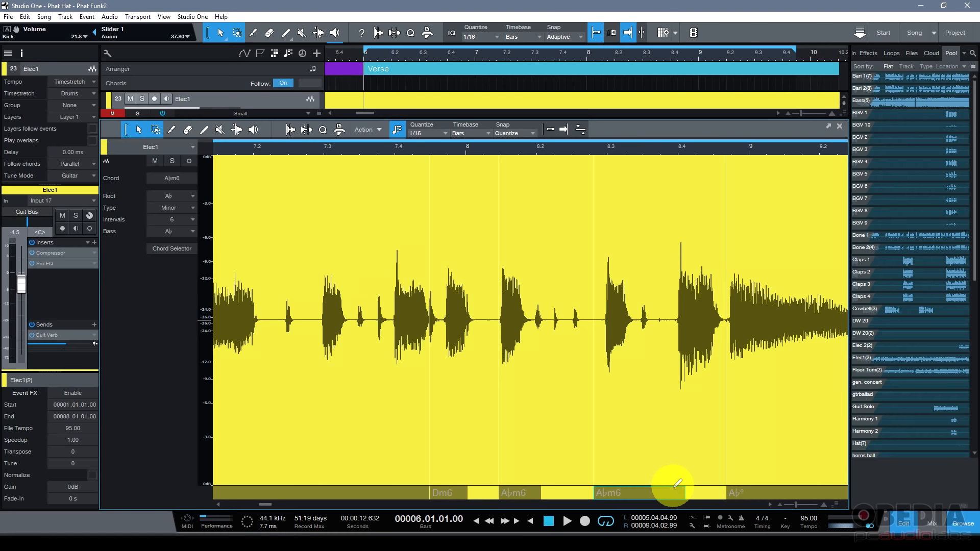
# Undo the A♭m6 chord additions between bars 8 and 9 on the guitar event
pyautogui.press('Delete')
pyautogui.hotkey('ctrl', 'z')
pyautogui.hotkey('ctrl', 'z')
pyautogui.hotkey('ctrl', 'z')
pyautogui.hotkey('ctrl', 'z')
pyautogui.hotkey('ctrl', 'z')
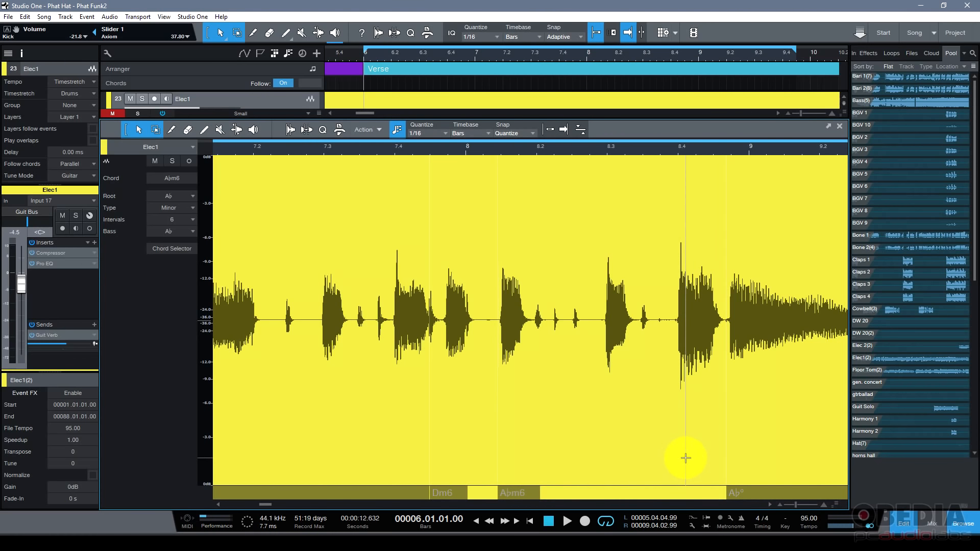
pyautogui.moveTo(645, 147); pyautogui.dragTo(663, 131)
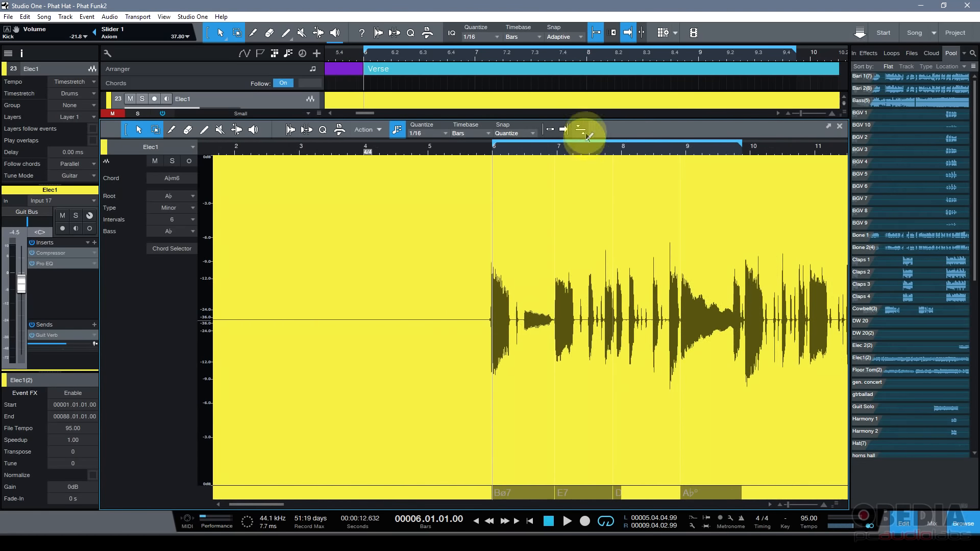
# Close the audio editor and remove the detected chords from the Elec1 guitar event
pyautogui.moveTo(588, 122); pyautogui.dragTo(604, 281)
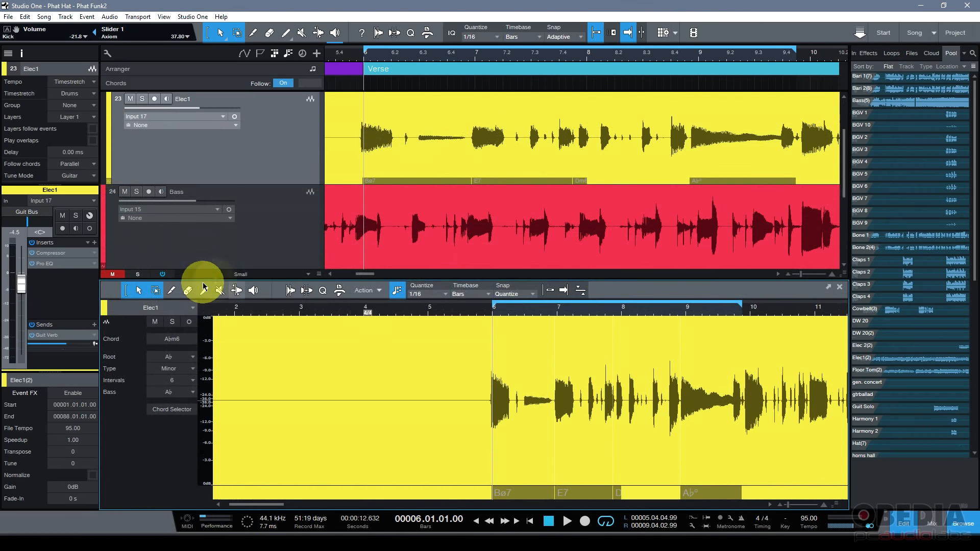
pyautogui.click(840, 290)
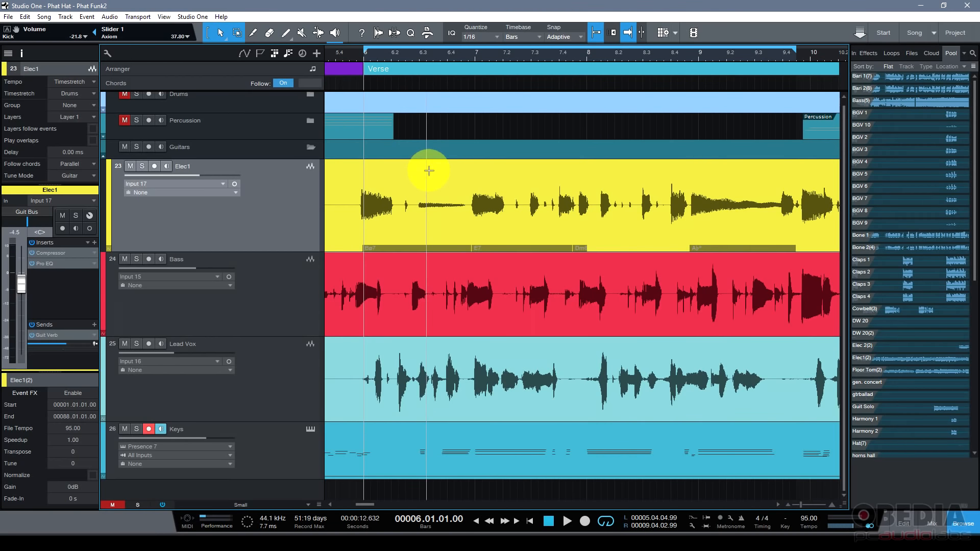
pyautogui.rightClick(461, 217)
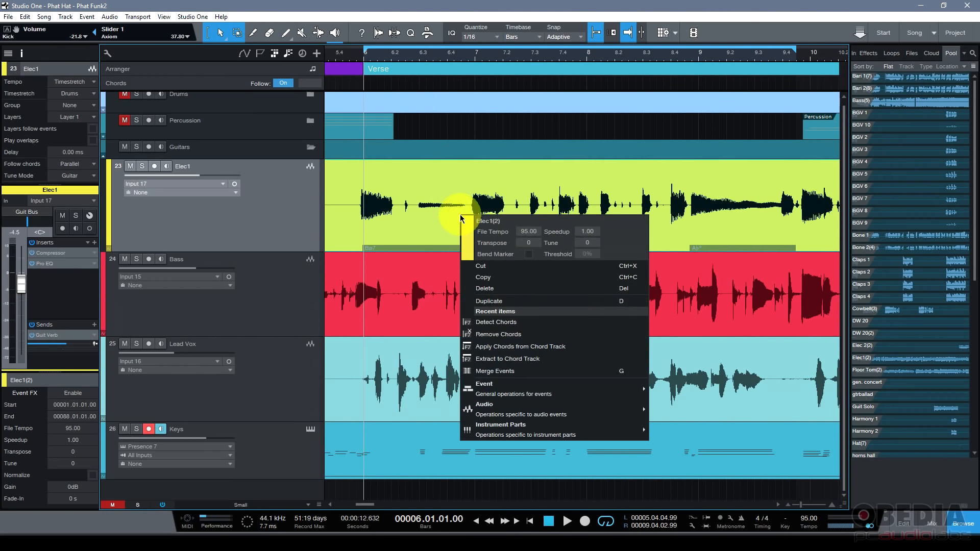
pyautogui.moveTo(587, 405)
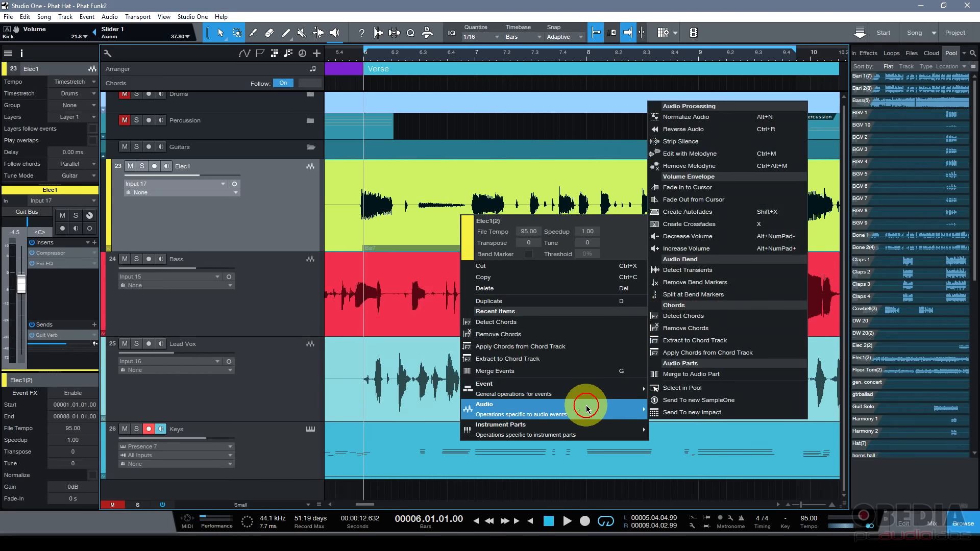
pyautogui.click(748, 329)
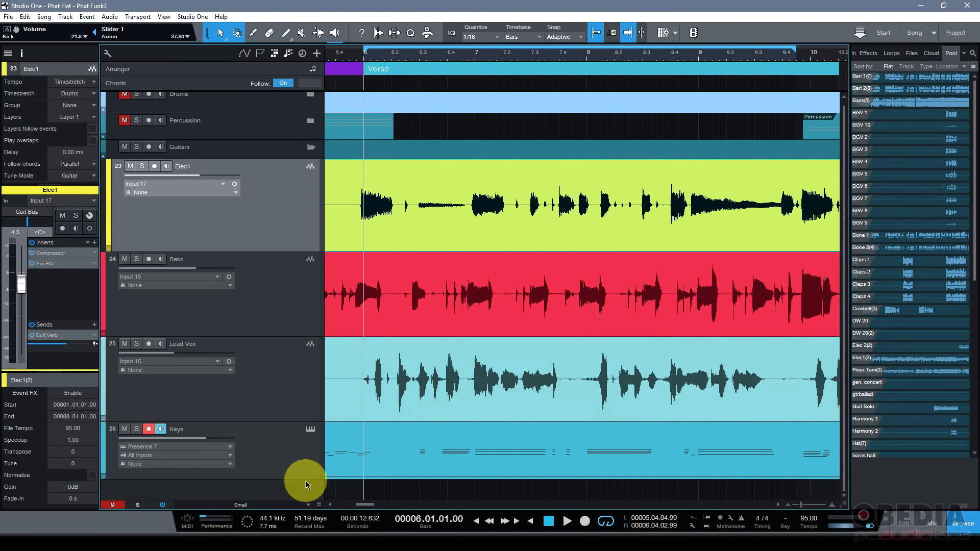
# Examine the notes of the Wurlitzer part on the Keys track around bars 6 to 11 in the note editor, and close it
pyautogui.scroll(-2, 306, 480)
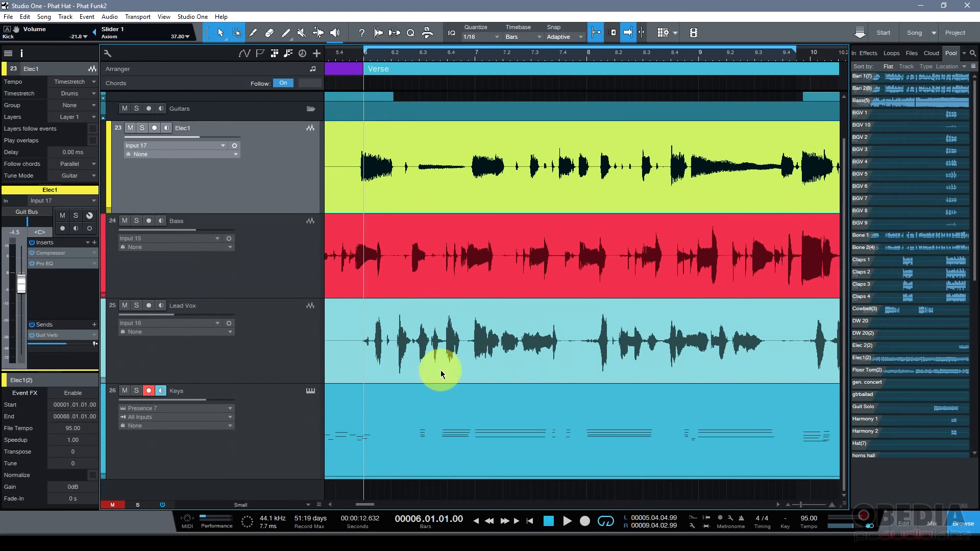
pyautogui.click(460, 429)
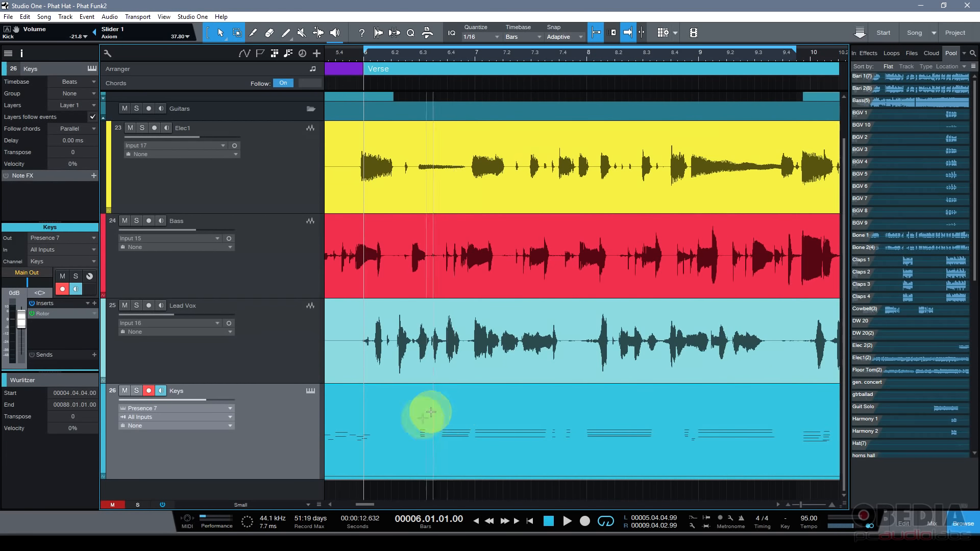
pyautogui.doubleClick(431, 451)
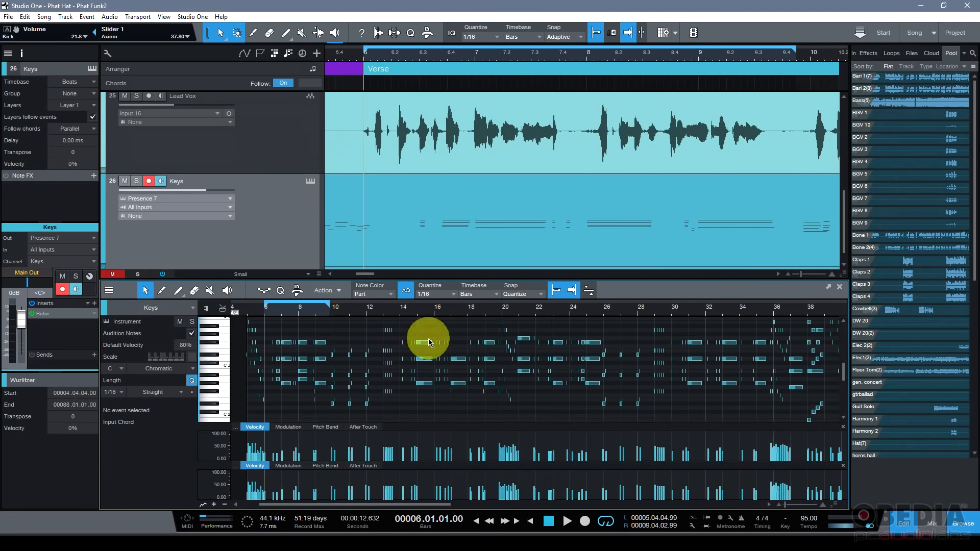
pyautogui.scroll(-2, 365, 357)
pyautogui.scroll(3, 365, 357)
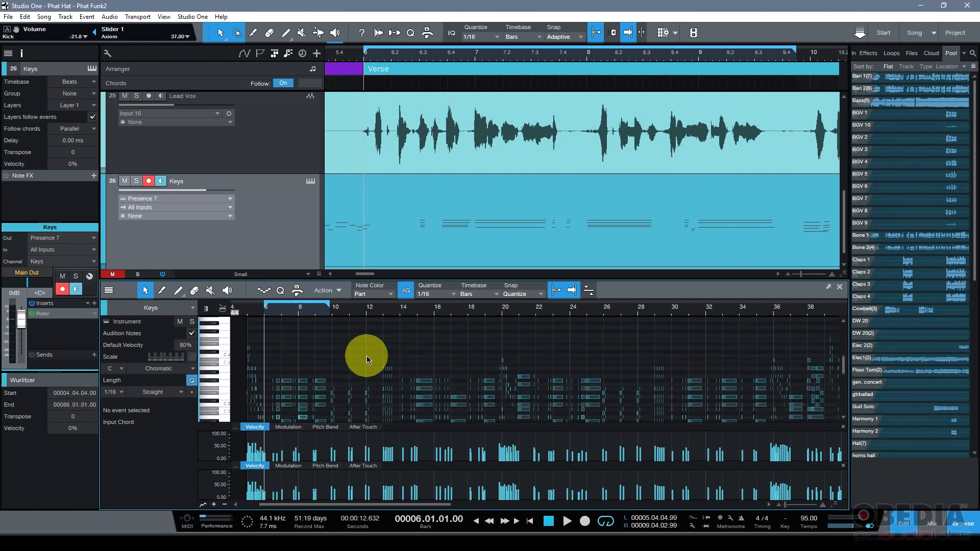
pyautogui.moveTo(299, 319); pyautogui.dragTo(462, 347)
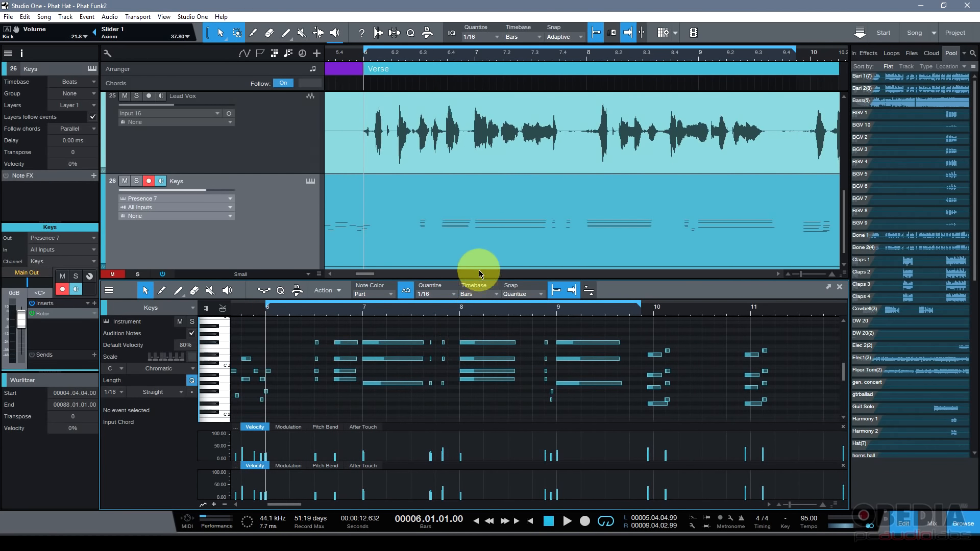
pyautogui.click(840, 290)
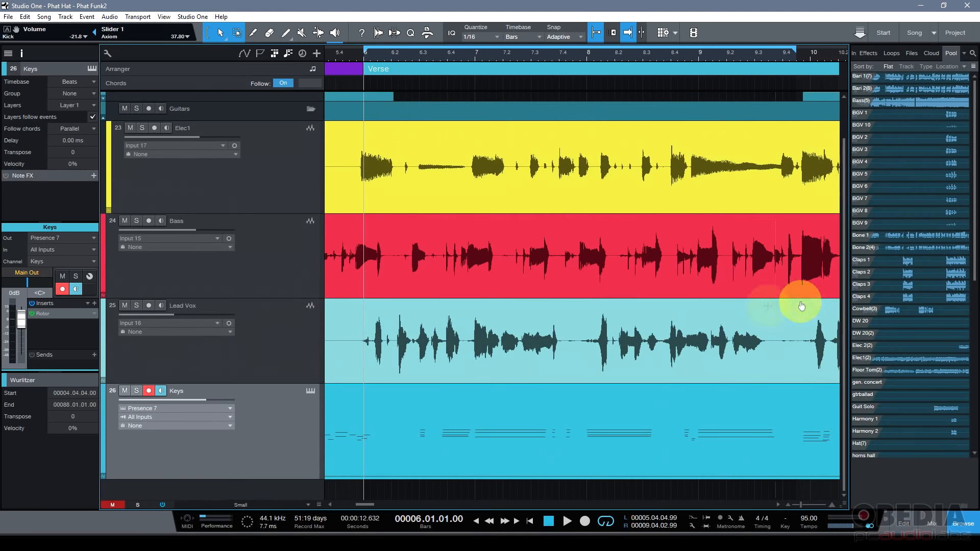
# Extract the chords of the Wurlitzer part on the Keys track to the Chord Track
pyautogui.click(434, 349)
pyautogui.rightClick(458, 406)
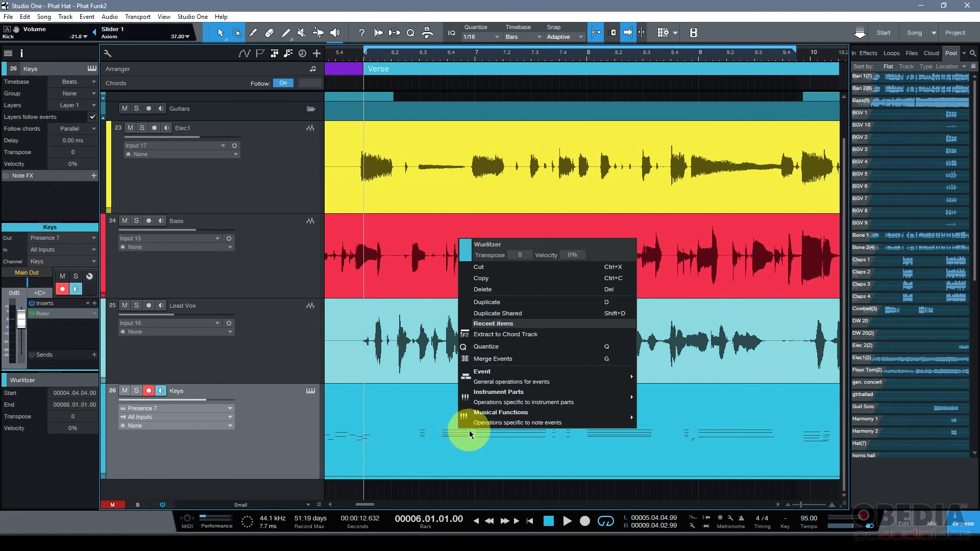
pyautogui.moveTo(530, 414)
pyautogui.moveTo(558, 403)
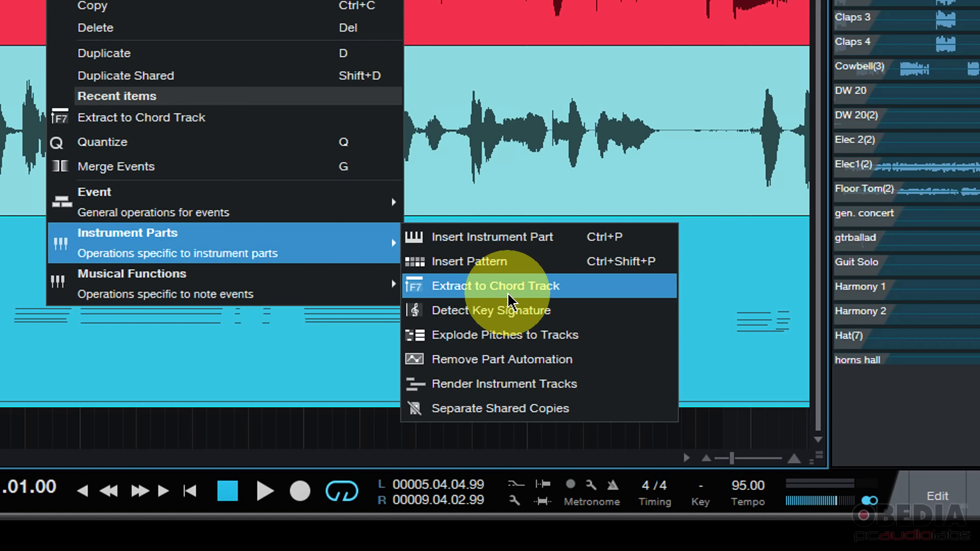
pyautogui.click(510, 301)
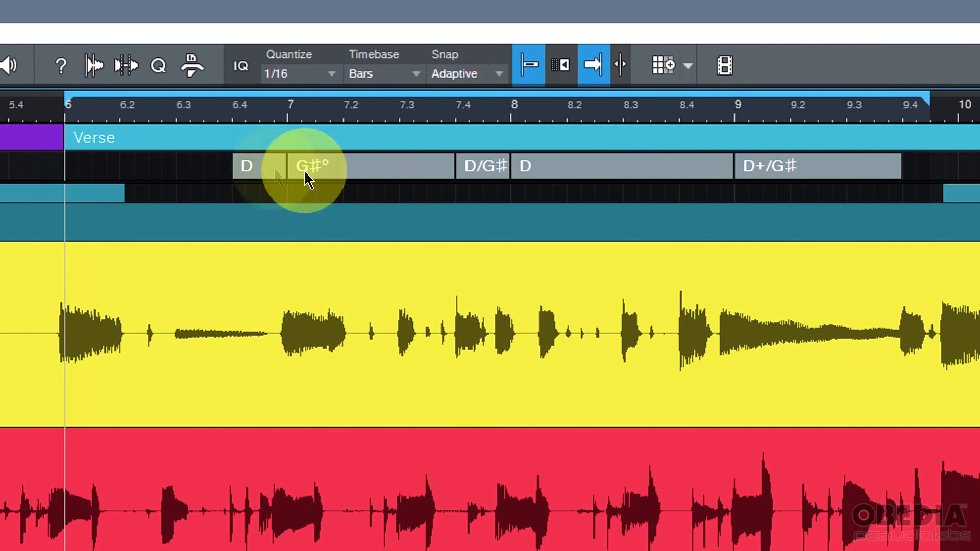
# Go through the extracted chords on the Chord Track between bars 6 and 9
pyautogui.click(264, 167)
pyautogui.click(306, 165)
pyautogui.click(476, 166)
pyautogui.click(578, 167)
pyautogui.click(782, 164)
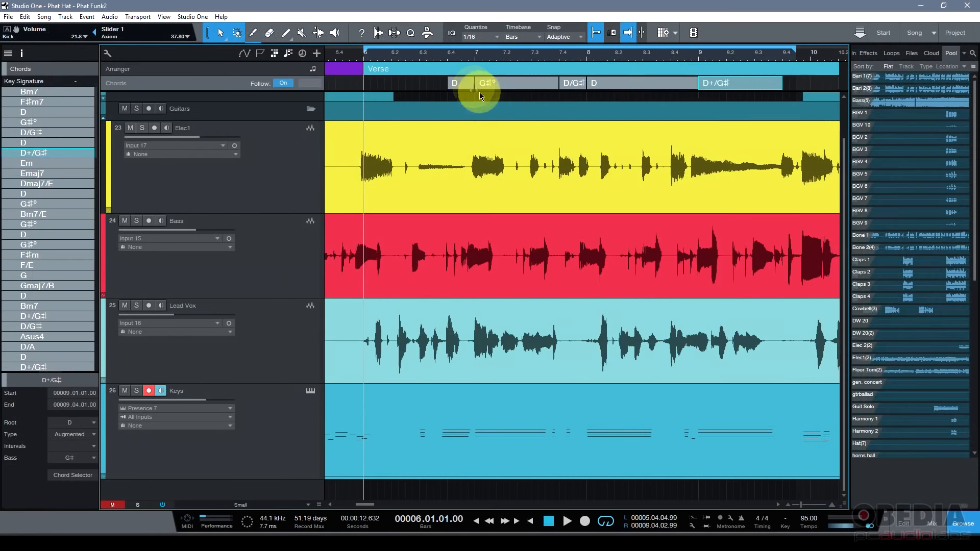
pyautogui.click(475, 85)
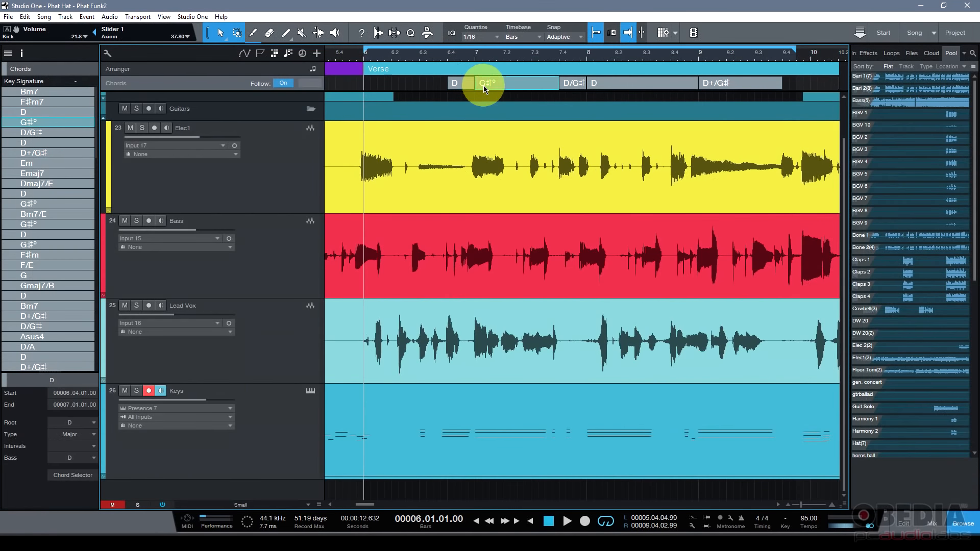
pyautogui.click(462, 85)
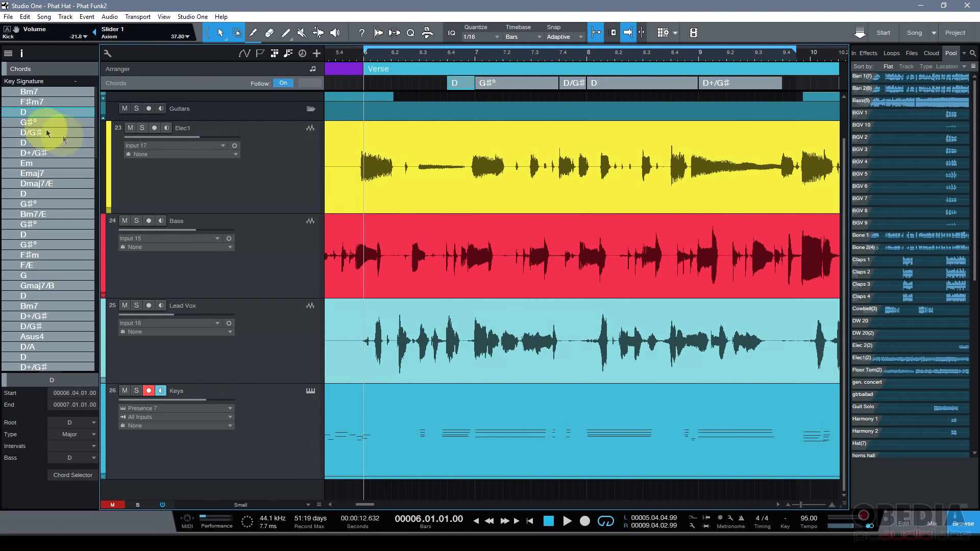
# Review the extracted chords in the Chord Track's chord list, from Gmaj7/B back to the opening Bm7
pyautogui.click(26, 285)
pyautogui.click(31, 245)
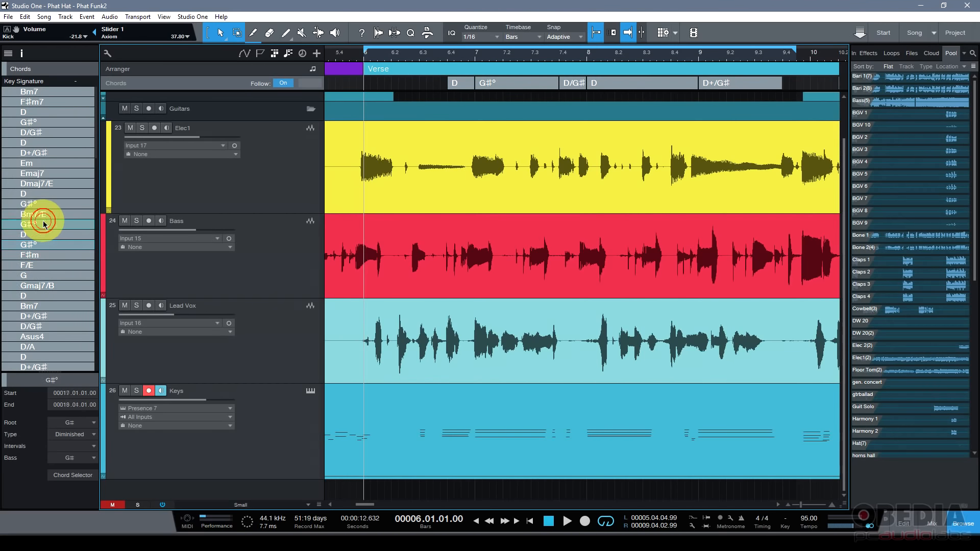
pyautogui.click(55, 163)
pyautogui.click(55, 154)
pyautogui.click(59, 144)
pyautogui.click(61, 133)
pyautogui.click(61, 123)
pyautogui.click(61, 113)
pyautogui.click(62, 105)
pyautogui.click(65, 92)
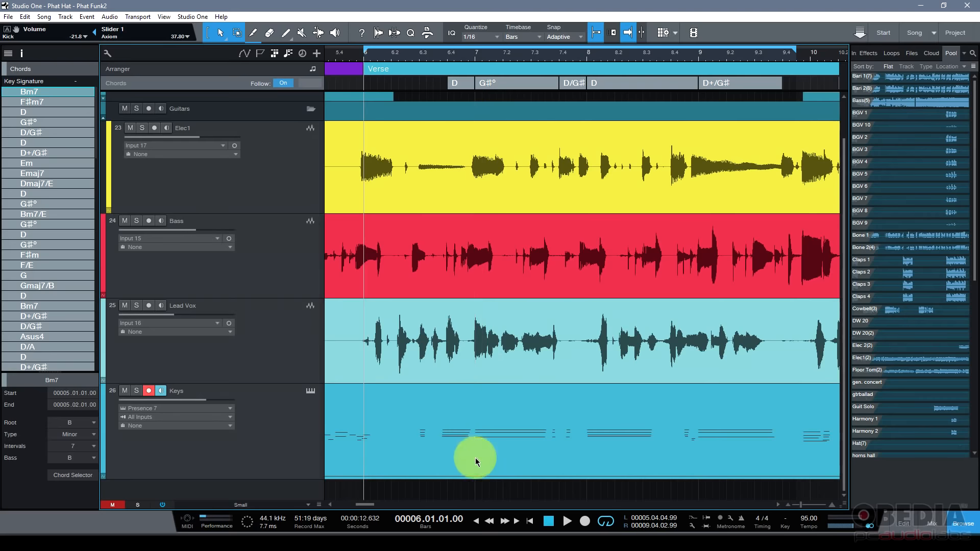
# Undo the chord extraction from the Keys track
pyautogui.click(461, 381)
pyautogui.hotkey('ctrl', 'z')
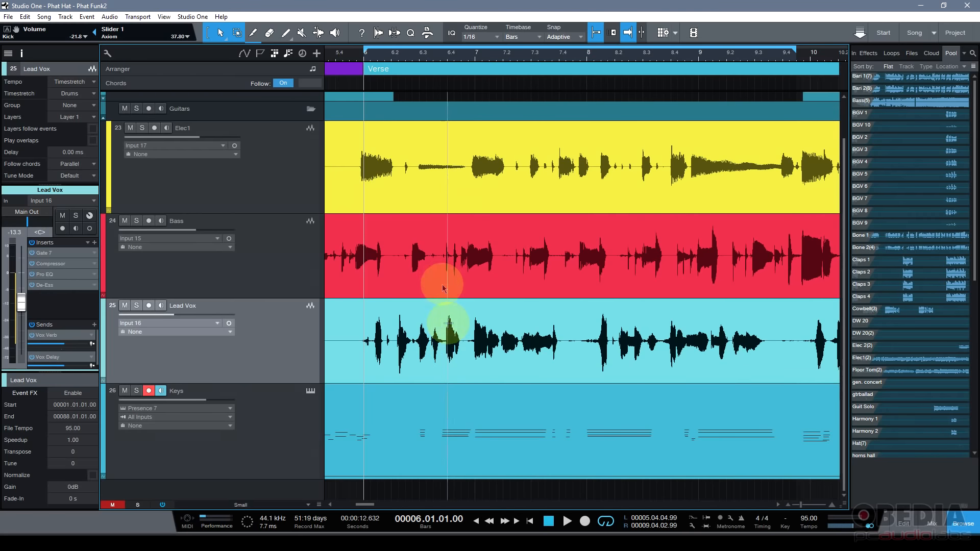
# Extract the chords of the Elec1 guitar event to the Chord Track
pyautogui.rightClick(449, 178)
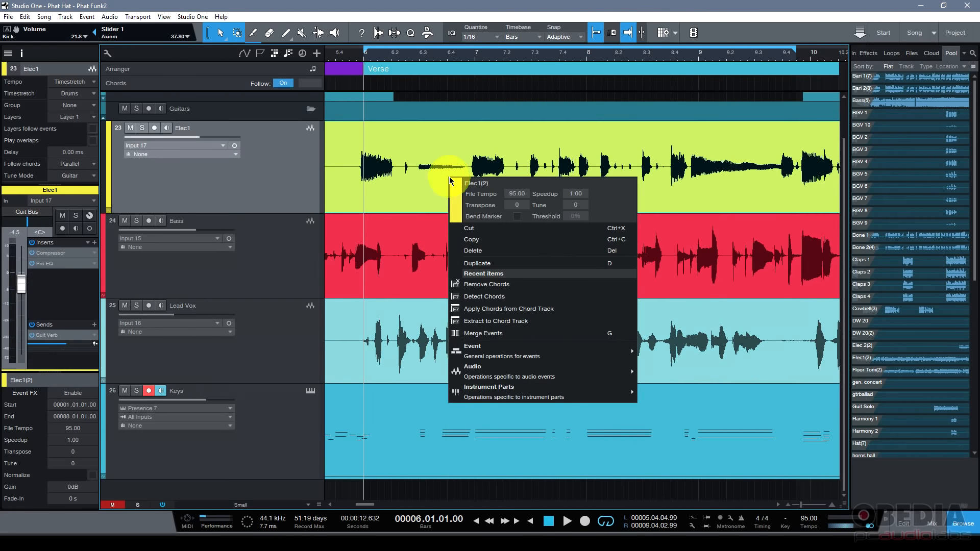
pyautogui.moveTo(538, 371)
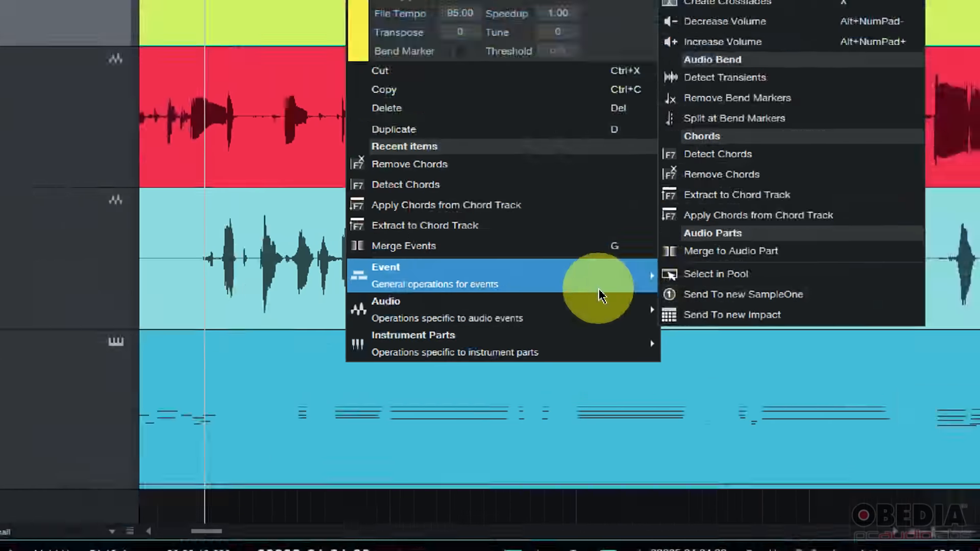
pyautogui.moveTo(536, 352)
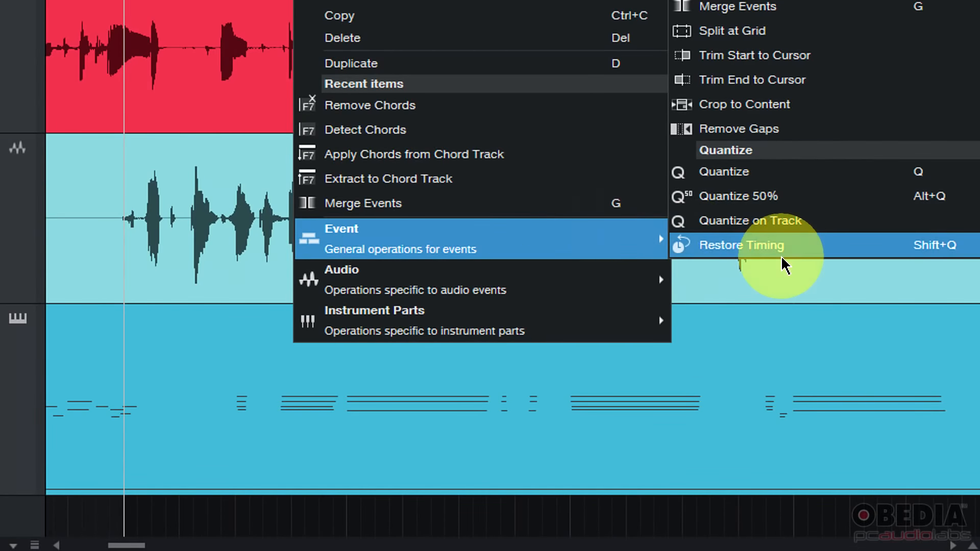
pyautogui.moveTo(621, 274)
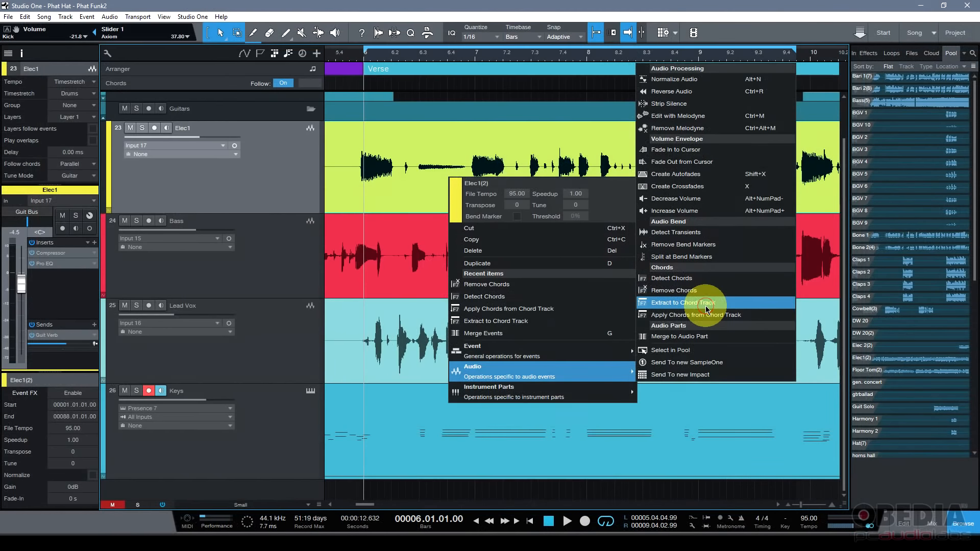
pyautogui.click(705, 153)
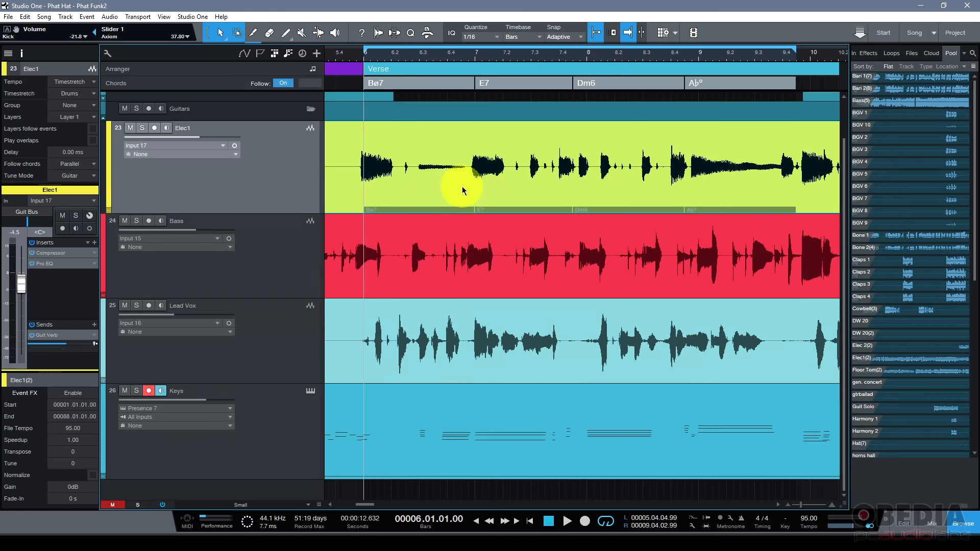
# Inspect the extracted Bø7 and E7 chords on the Chord Track and view Bø7 in the Chord Selector
pyautogui.click(400, 86)
pyautogui.click(520, 89)
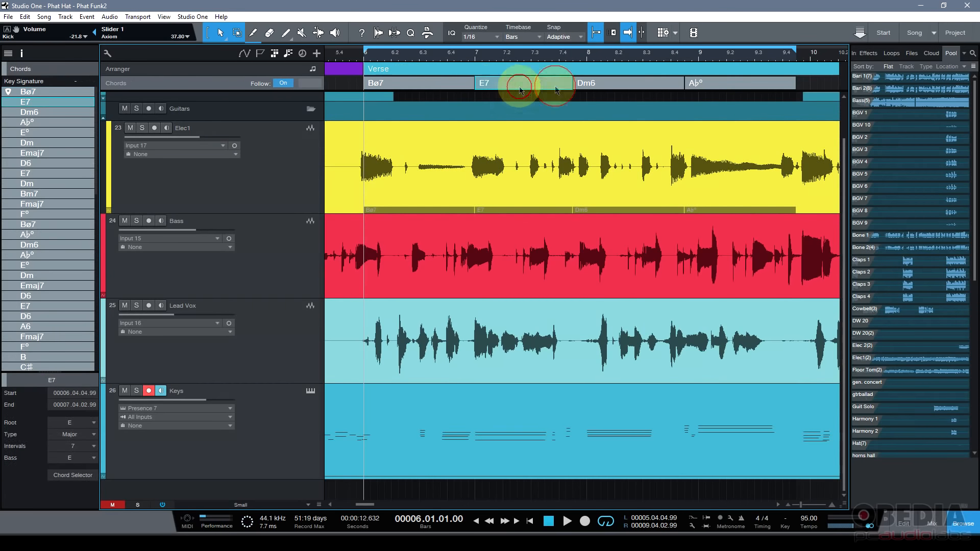
pyautogui.doubleClick(435, 83)
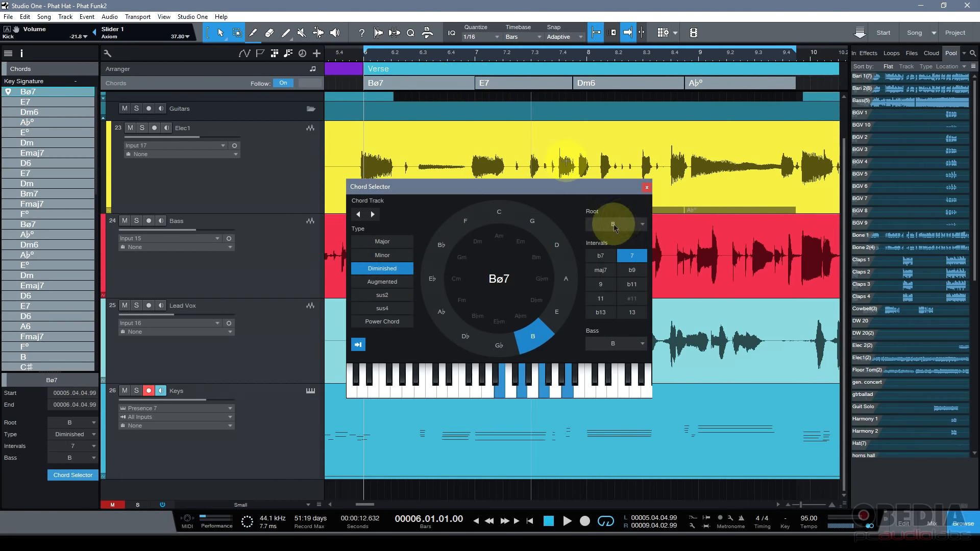
pyautogui.click(647, 191)
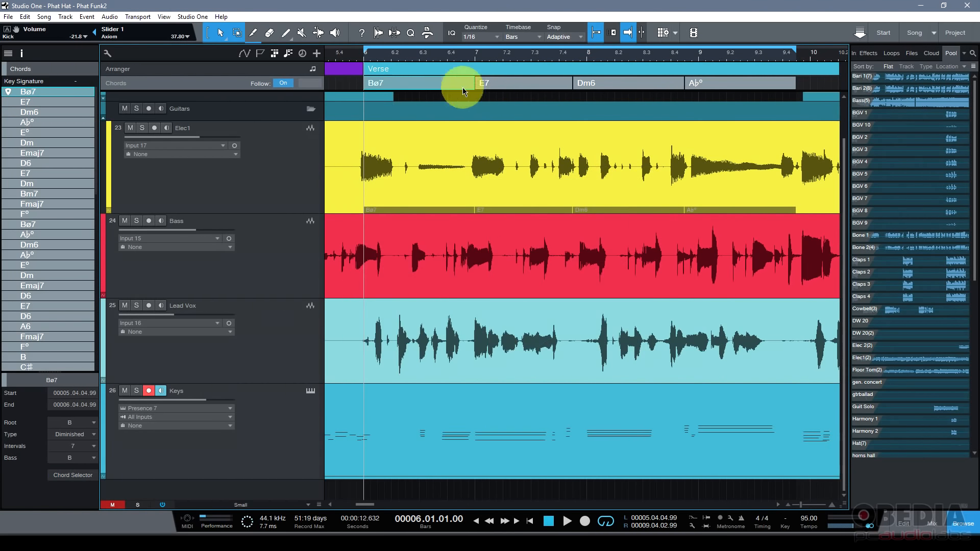
# Extend the Bø7 chord on the Chord Track so it ends at 7.01.01.00
pyautogui.moveTo(474, 83)
pyautogui.mouseDown()
pyautogui.moveTo(412, 91)
pyautogui.moveTo(475, 86)
pyautogui.mouseUp()
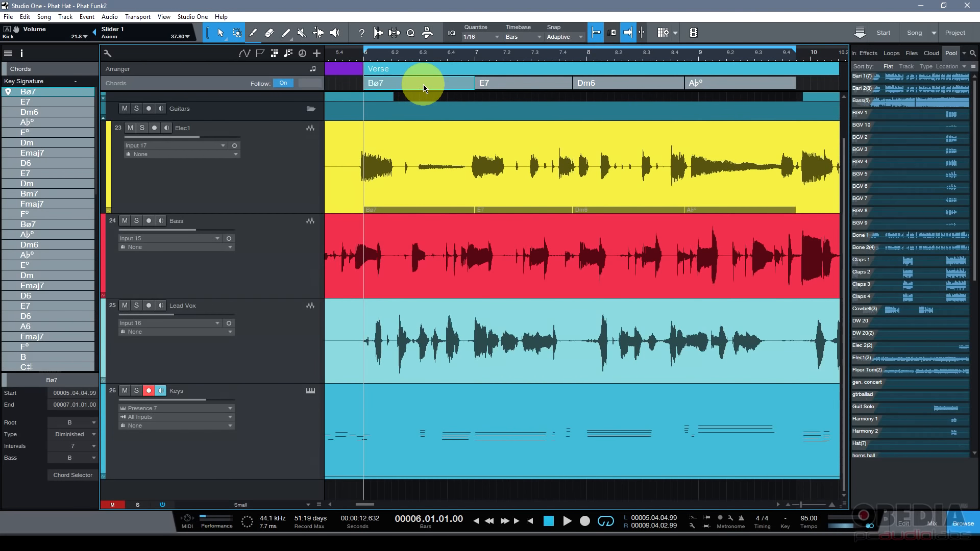
pyautogui.rightClick(424, 87)
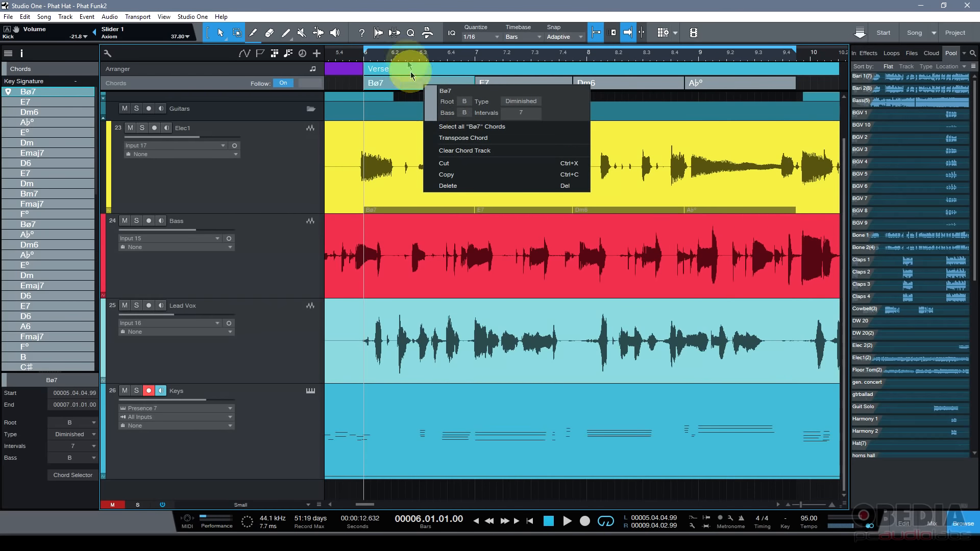
pyautogui.click(412, 56)
# Solo the Elec1 track and start playback from bar 6
pyautogui.moveTo(428, 56); pyautogui.dragTo(428, 50)
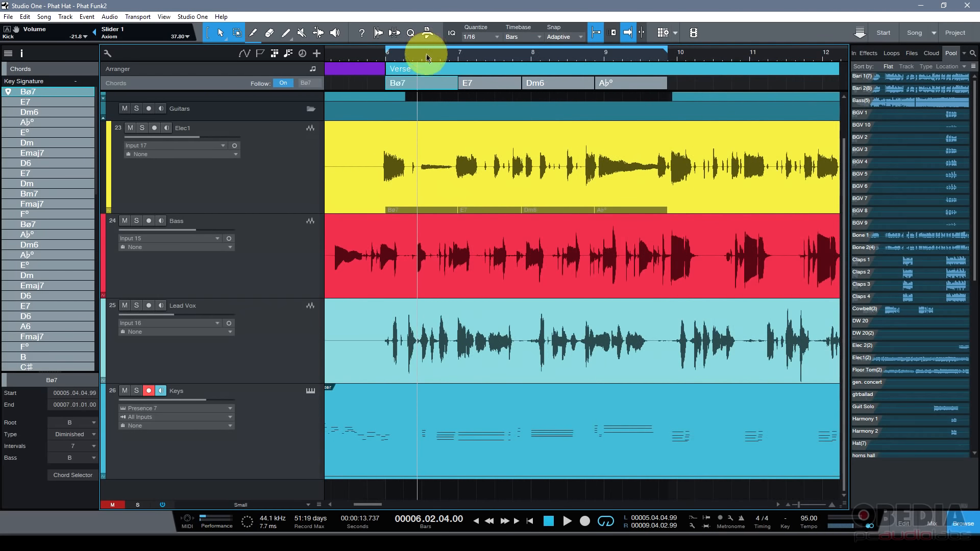
pyautogui.click(133, 134)
pyautogui.click(143, 127)
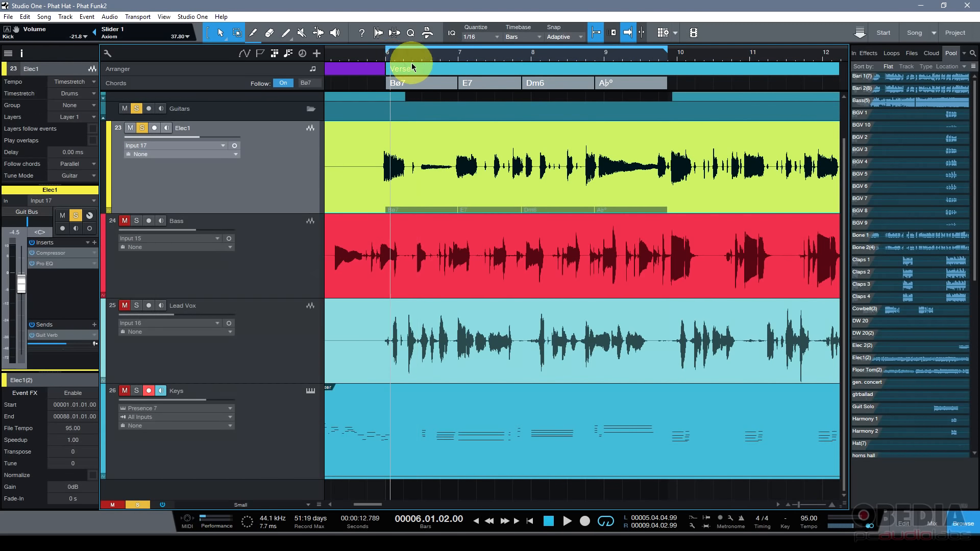
pyautogui.click(388, 60)
pyautogui.press('space')
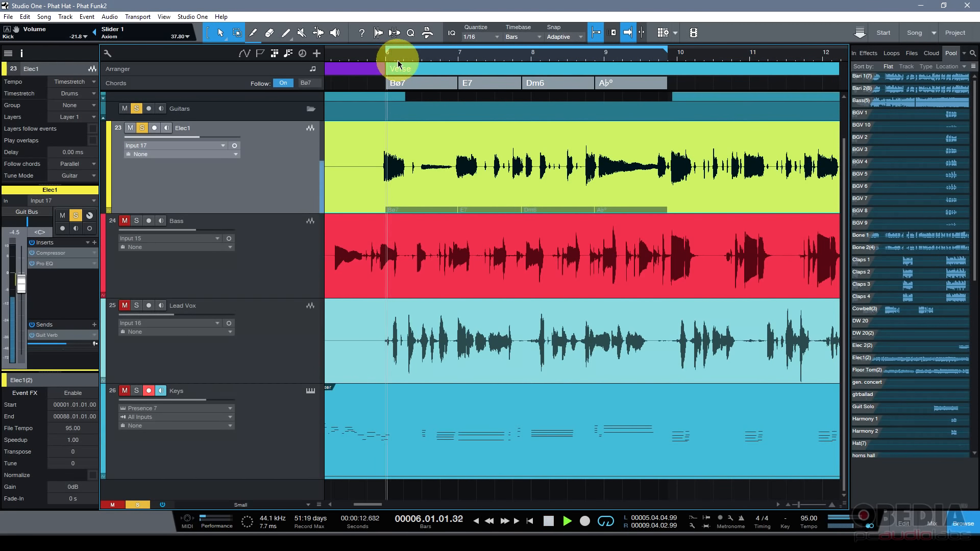
# Transpose the Bø7 chord at bar 6 by 5 semitones
pyautogui.rightClick(437, 84)
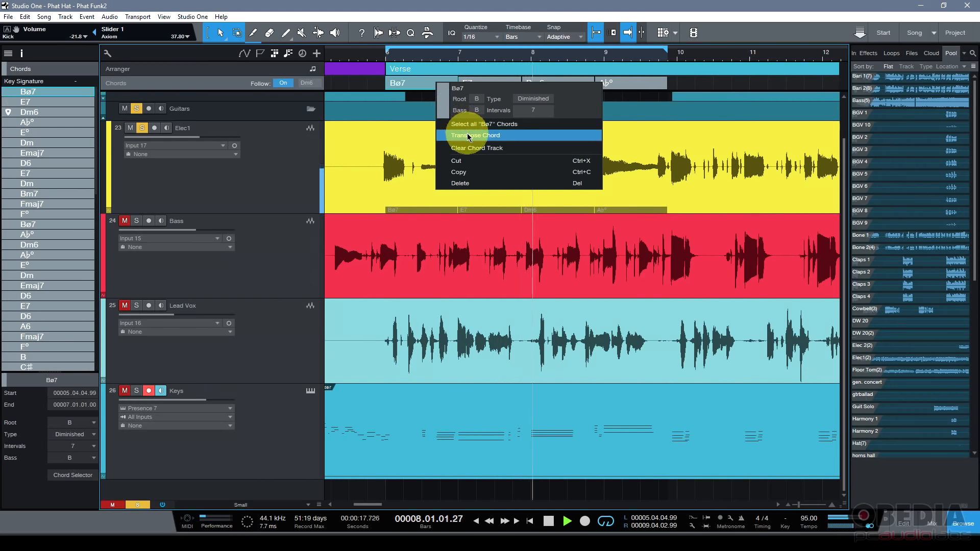
pyautogui.click(457, 135)
pyautogui.write('11')
pyautogui.press('BackSpace')
pyautogui.press('BackSpace')
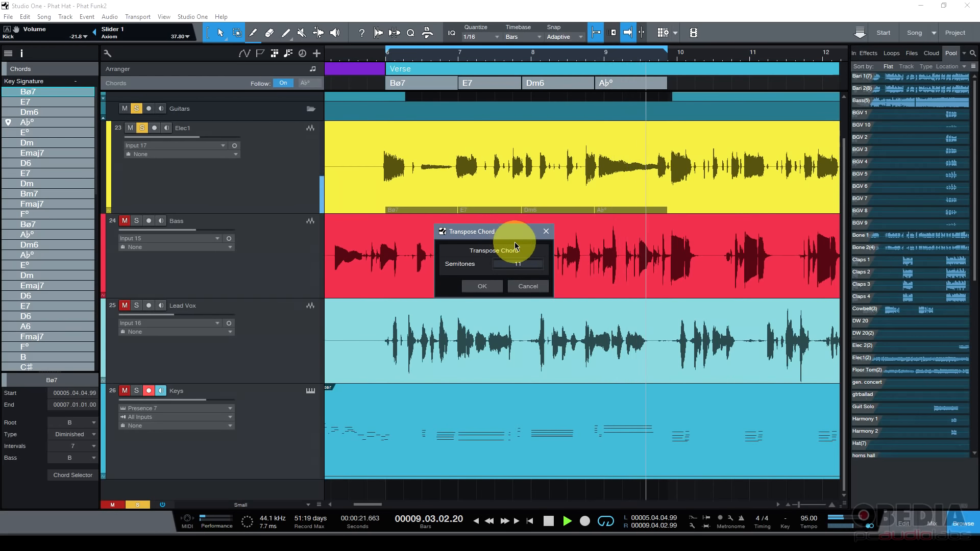
pyautogui.write('5')
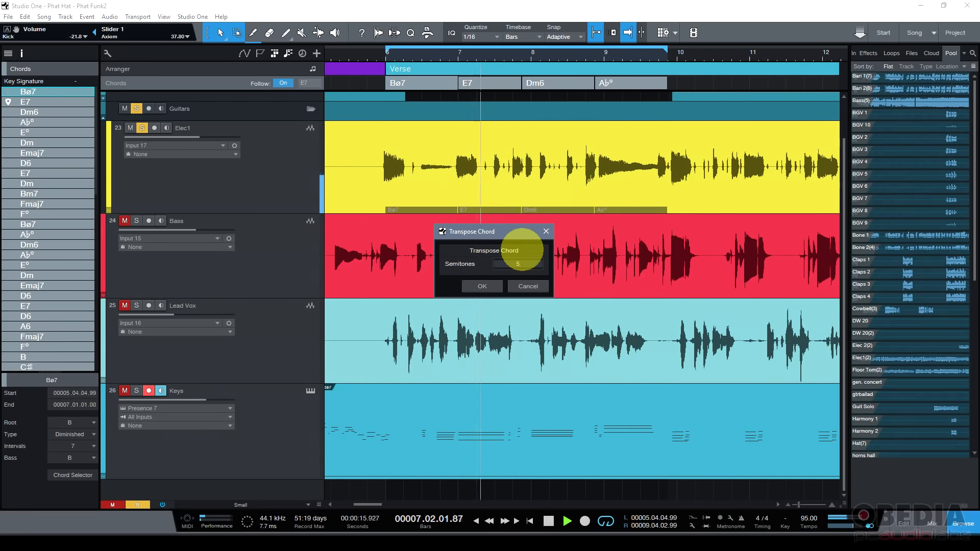
pyautogui.press('Return')
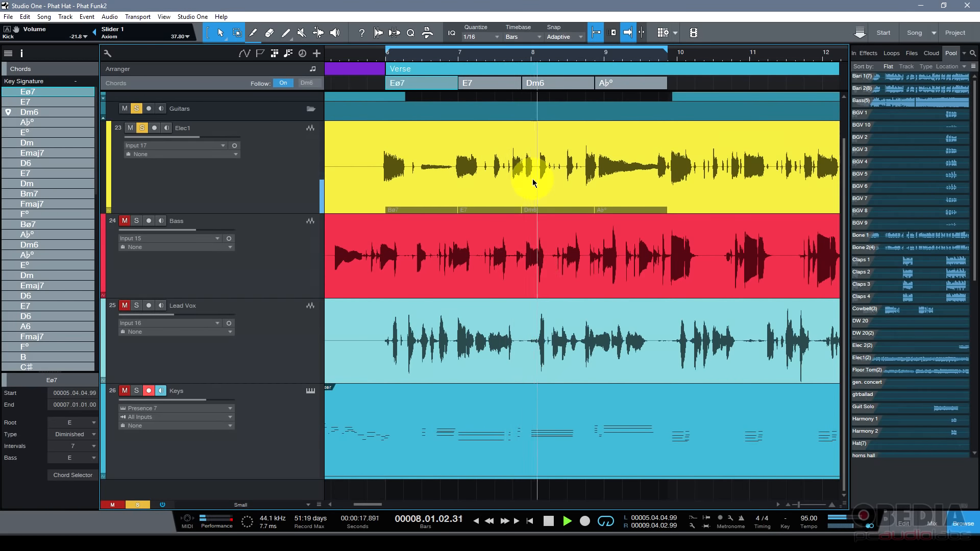
# Listen to the Elec1 track from bar 6 with the transposed first chord
pyautogui.click(259, 195)
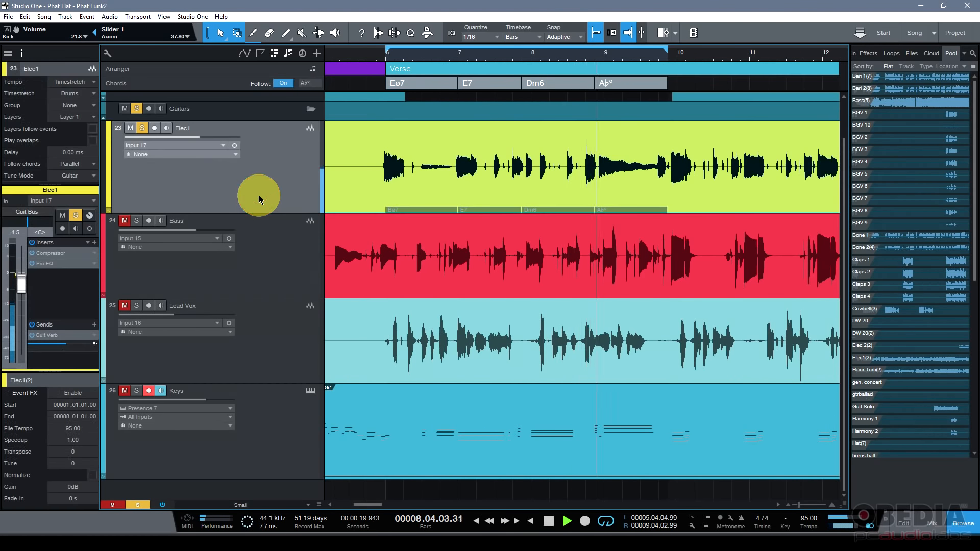
pyautogui.click(442, 151)
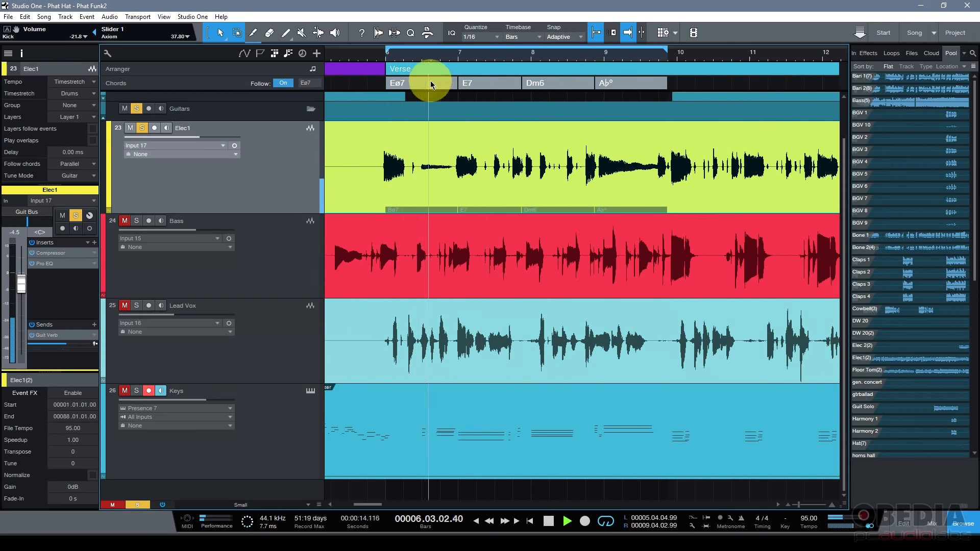
pyautogui.press('space')
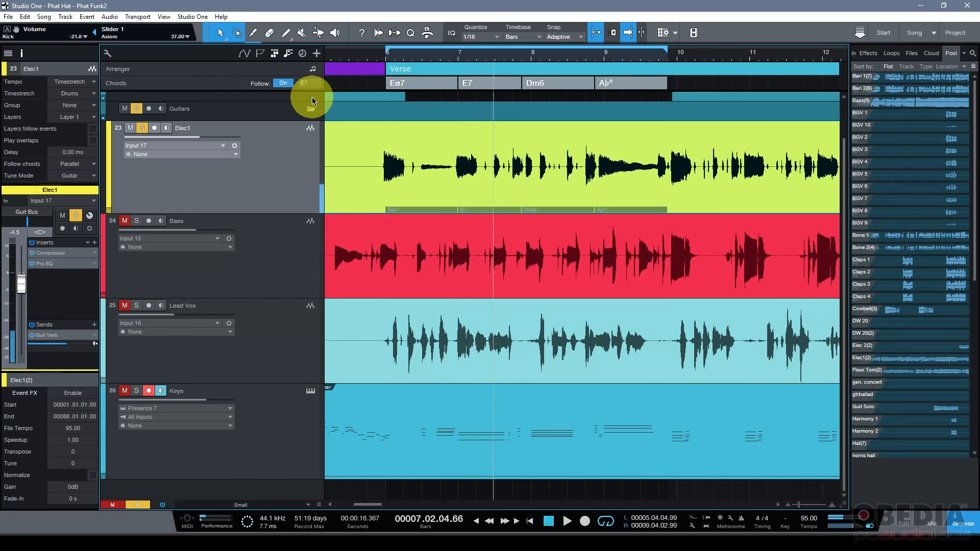
pyautogui.click(387, 59)
pyautogui.press('space')
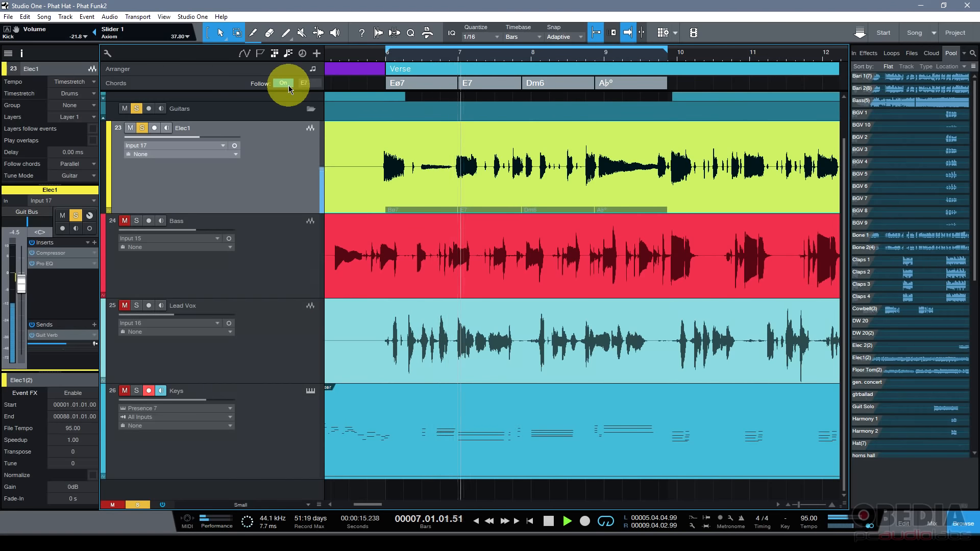
pyautogui.press('space')
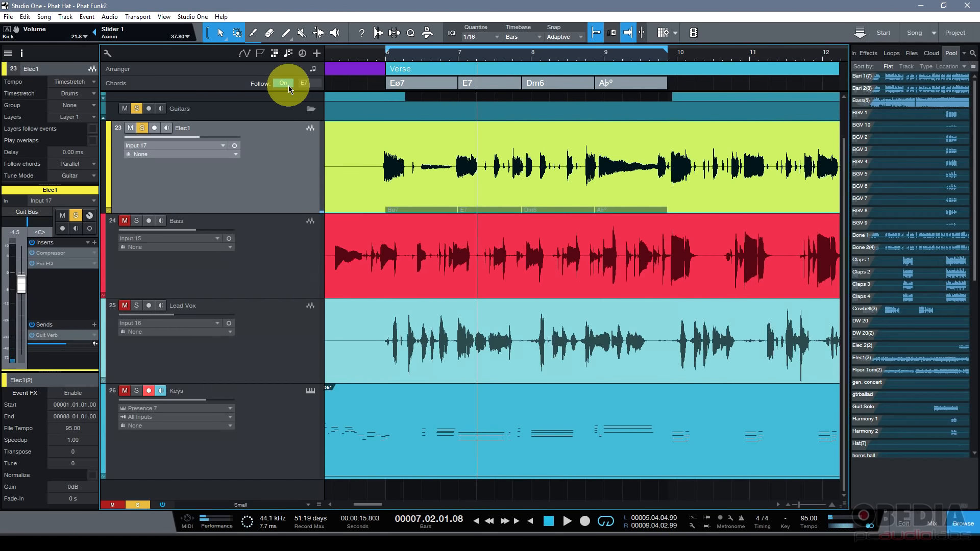
# Compare Elec1 playback from bar 6 with the Chord Track's Follow turned off and turned back on
pyautogui.click(284, 83)
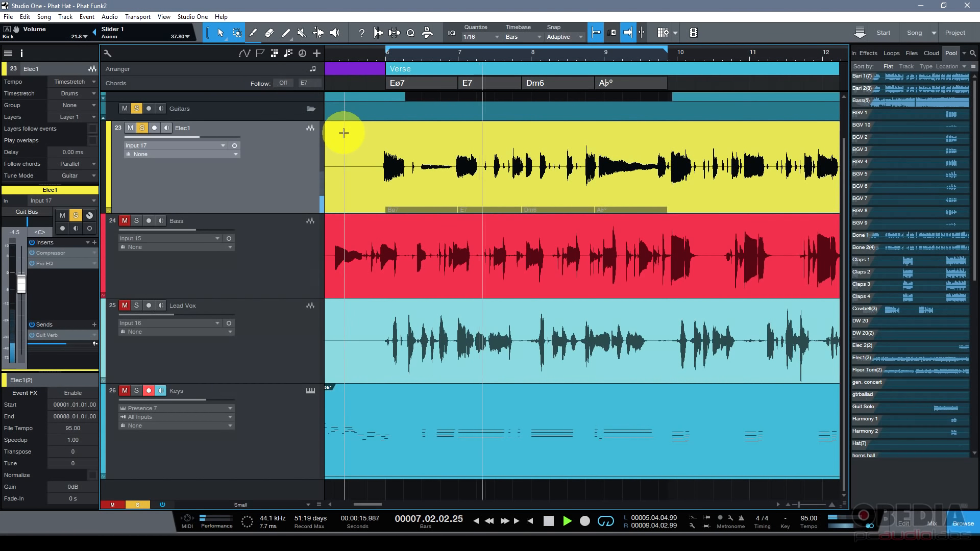
pyautogui.click(386, 57)
pyautogui.press('space')
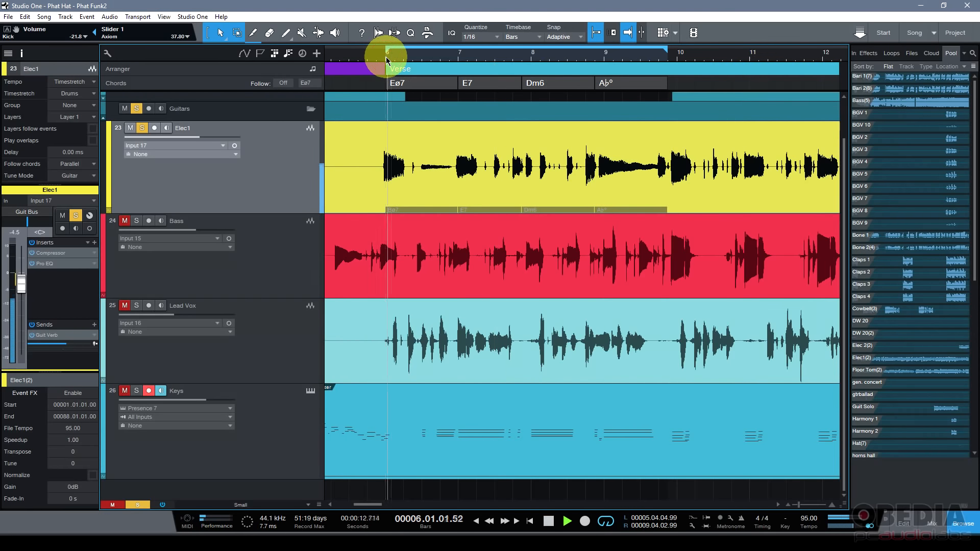
pyautogui.press('space')
pyautogui.click(286, 84)
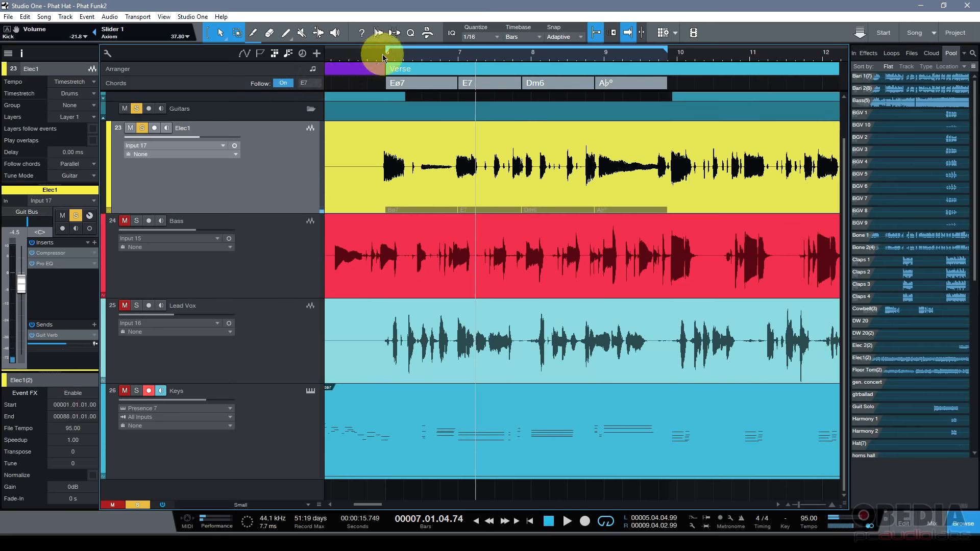
pyautogui.click(387, 51)
pyautogui.press('space')
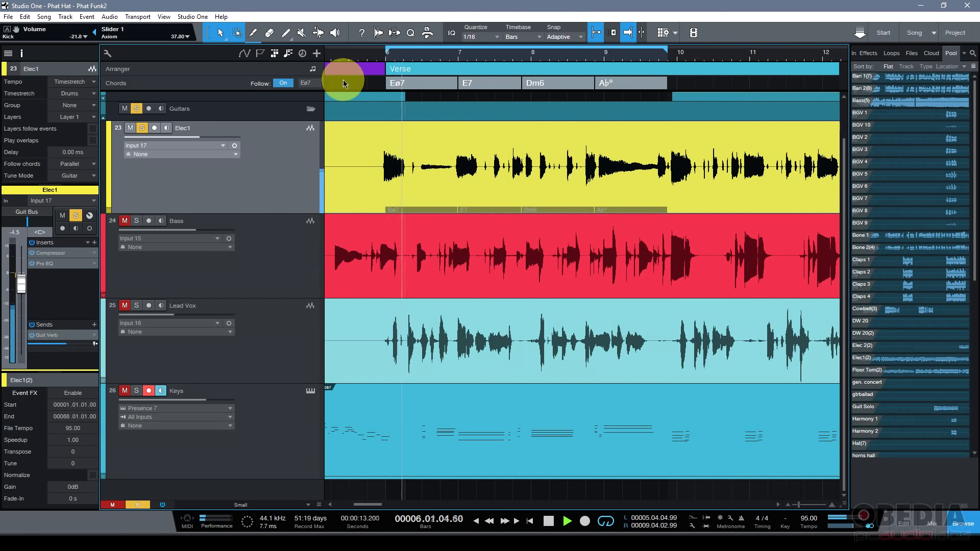
pyautogui.press('space')
# Turn off the Chord Track's Follow and set the Elec1 track's Follow chords mode to Off
pyautogui.click(289, 85)
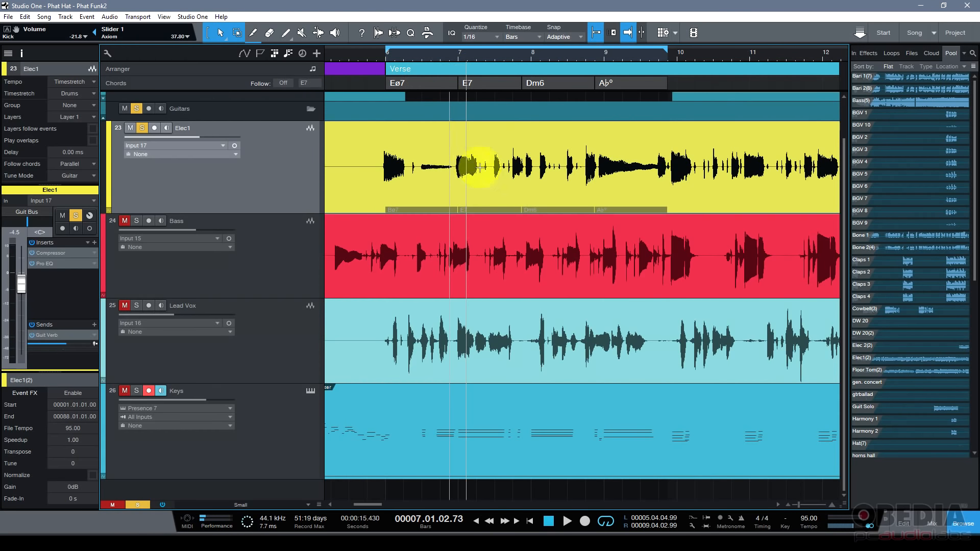
pyautogui.click(492, 57)
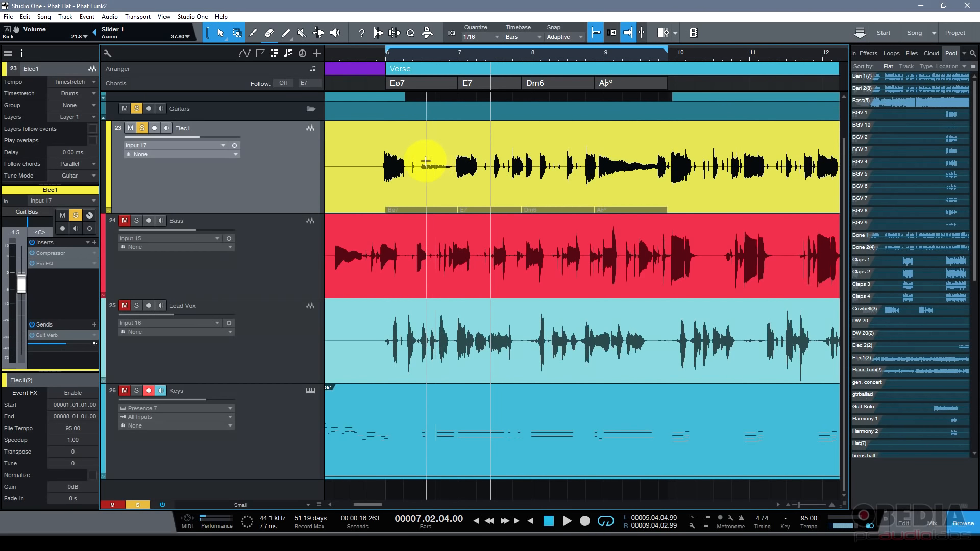
pyautogui.click(284, 175)
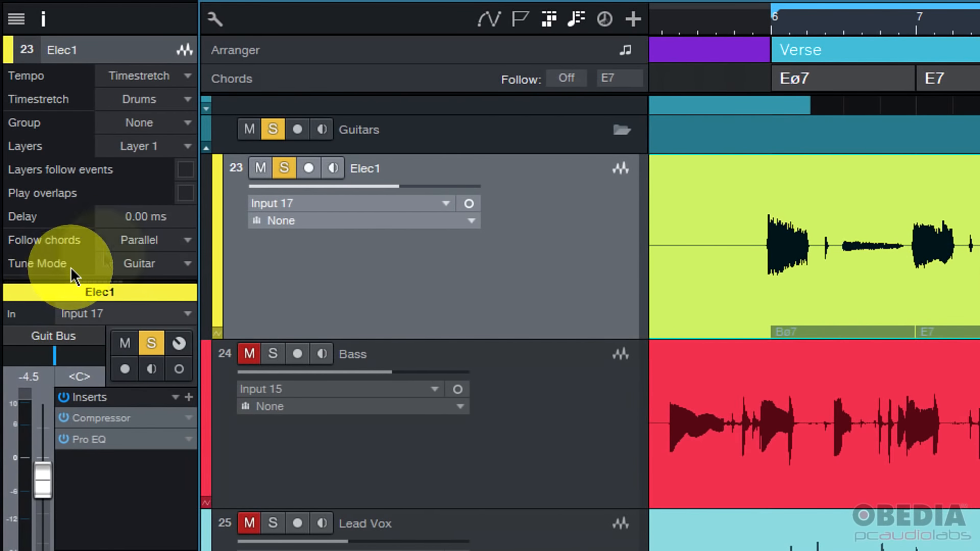
pyautogui.click(182, 241)
pyautogui.click(178, 265)
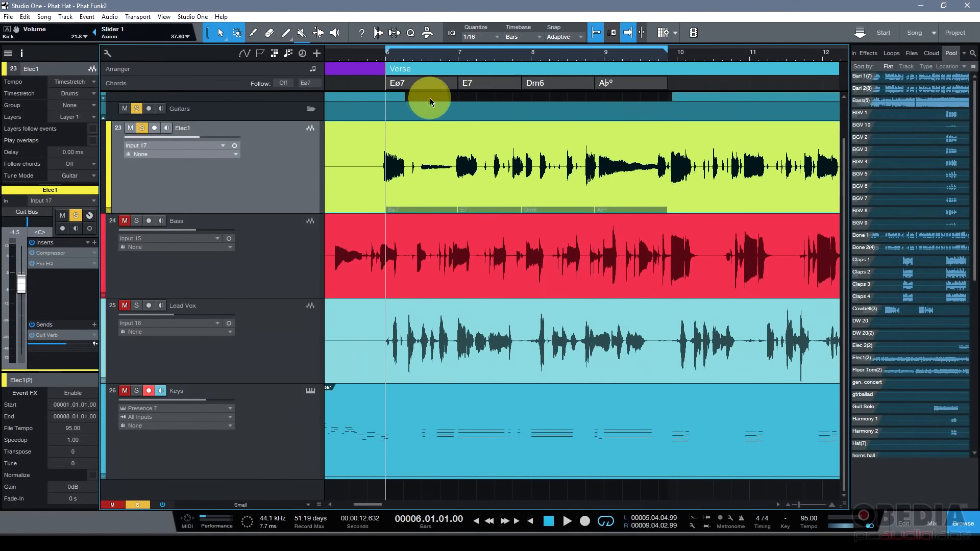
# Play Elec1 from bar 6 while toggling the Chord Track's Follow, leave Follow on and return the cursor to bar 6
pyautogui.click(315, 87)
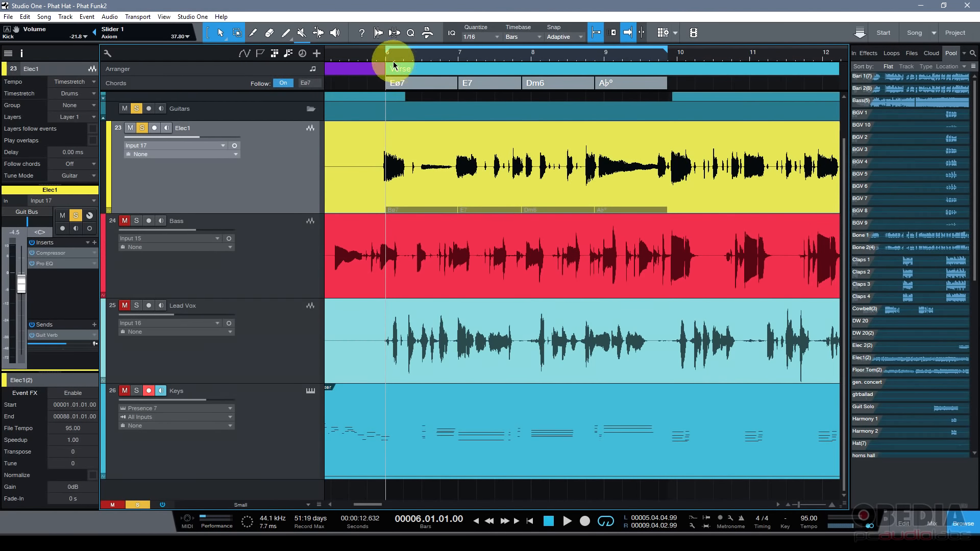
pyautogui.press('space')
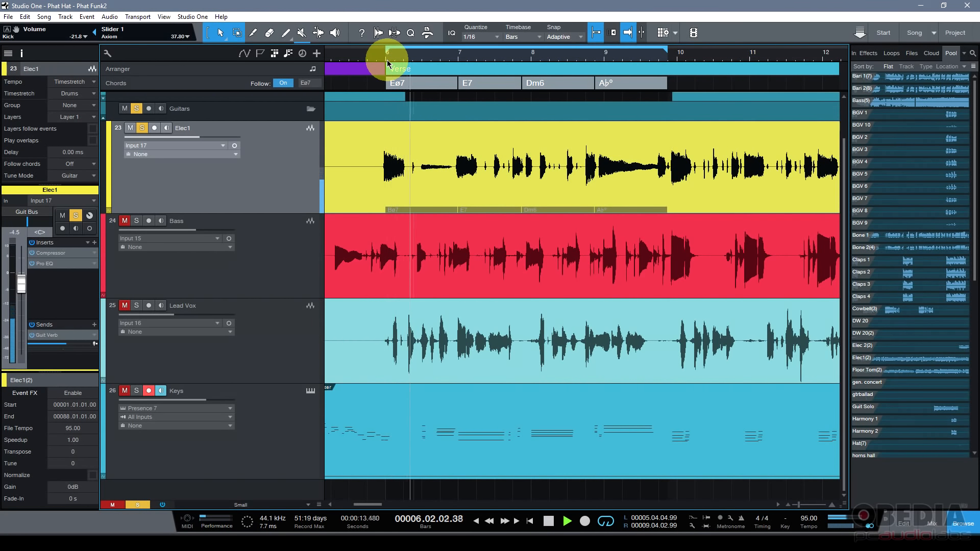
pyautogui.click(284, 84)
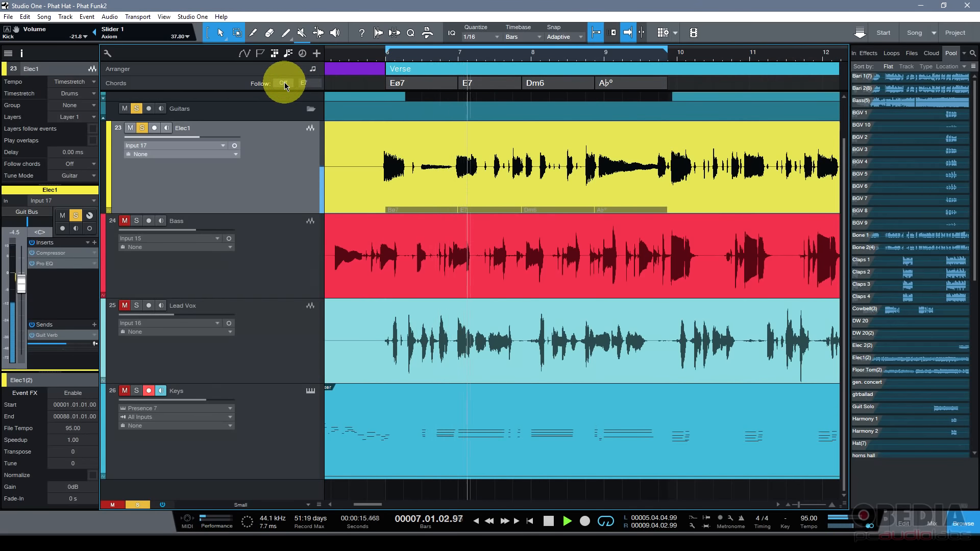
pyautogui.click(284, 84)
pyautogui.click(286, 84)
pyautogui.press('space')
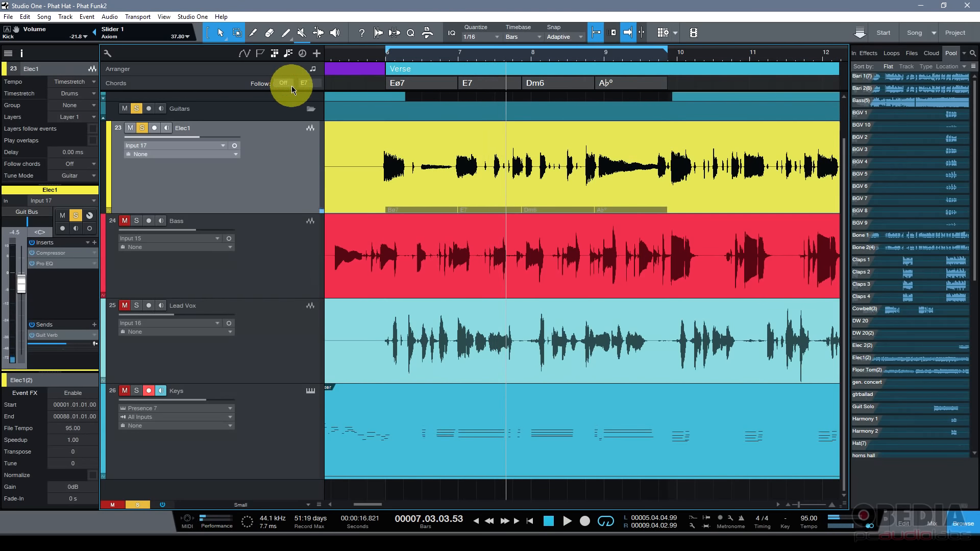
pyautogui.click(292, 84)
pyautogui.click(390, 56)
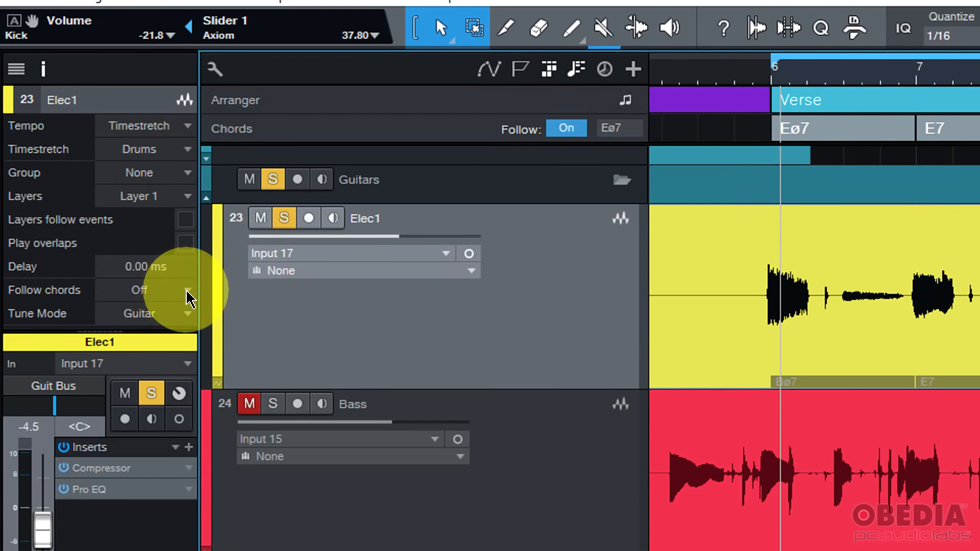
# Set the Elec1 track's Follow chords mode to Parallel
pyautogui.click(186, 311)
pyautogui.click(181, 335)
pyautogui.click(587, 311)
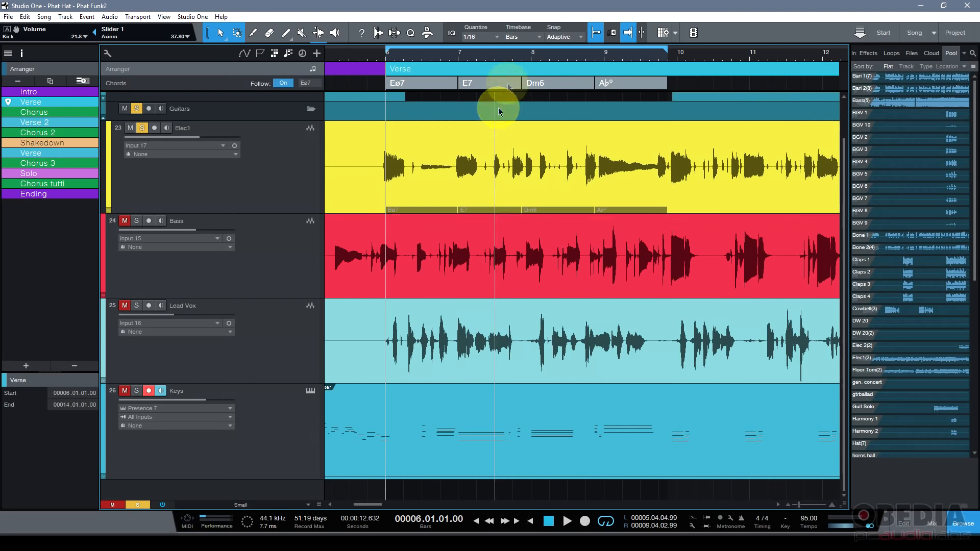
# Select all the E7 chords on the Chord Track, starting from the E7 at bar 7
pyautogui.moveTo(529, 54); pyautogui.dragTo(508, 25)
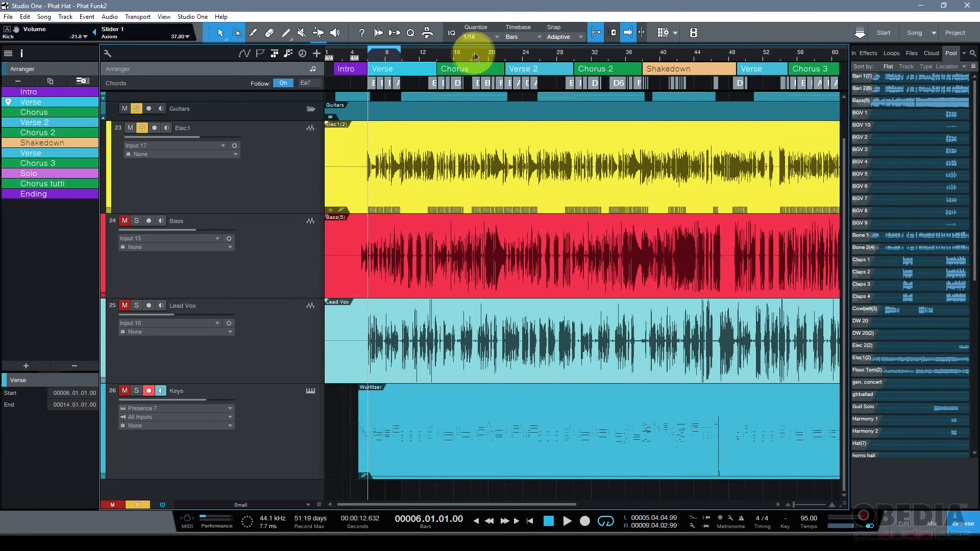
pyautogui.moveTo(384, 59); pyautogui.dragTo(398, 91)
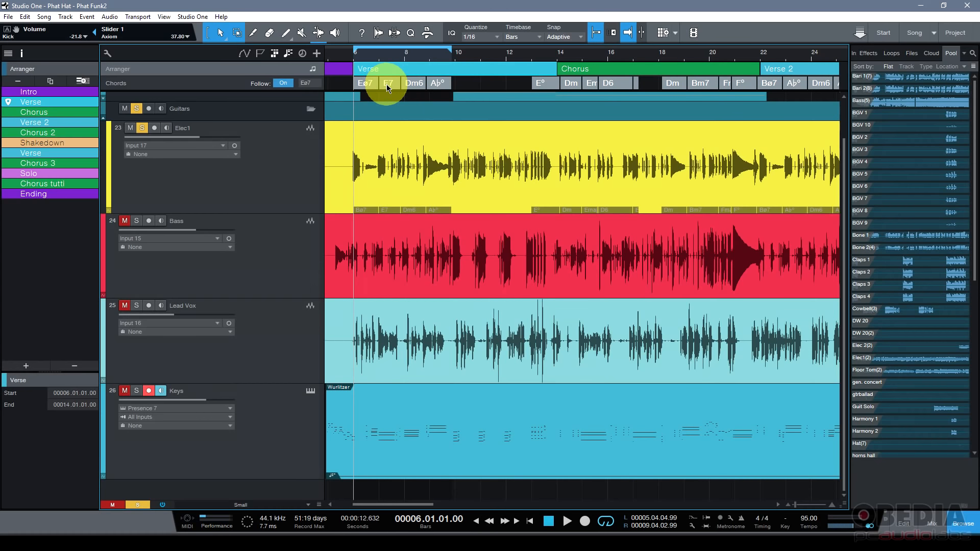
pyautogui.rightClick(388, 89)
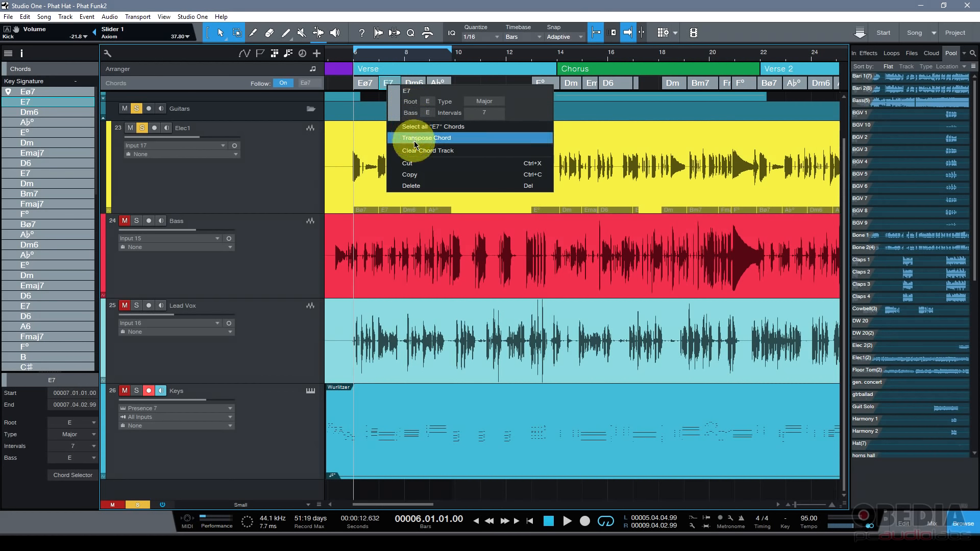
pyautogui.click(448, 127)
pyautogui.moveTo(636, 58); pyautogui.dragTo(600, 44)
pyautogui.moveTo(485, 59); pyautogui.dragTo(527, 55)
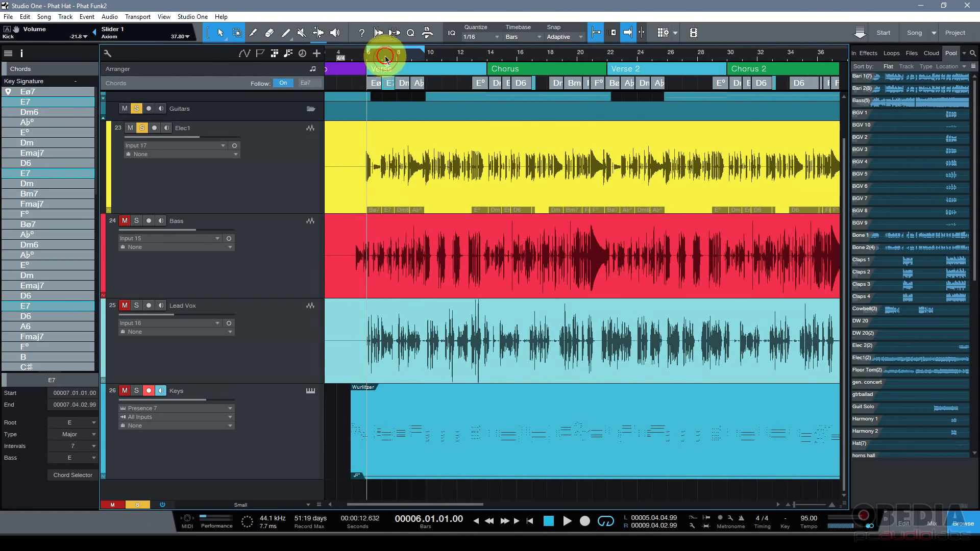
pyautogui.moveTo(383, 55); pyautogui.dragTo(418, 160)
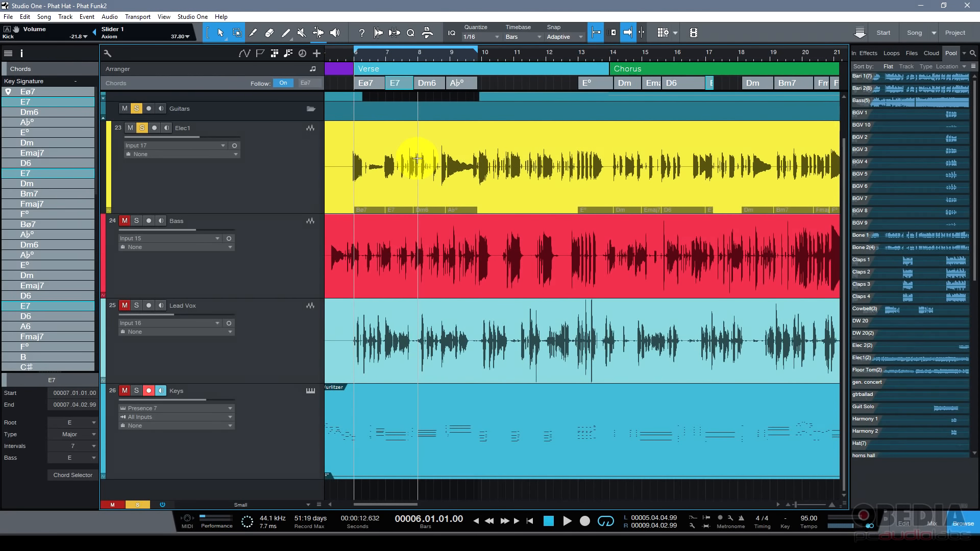
# Change all the selected E7 chords to C7 with the Chord Selector and close it
pyautogui.doubleClick(403, 87)
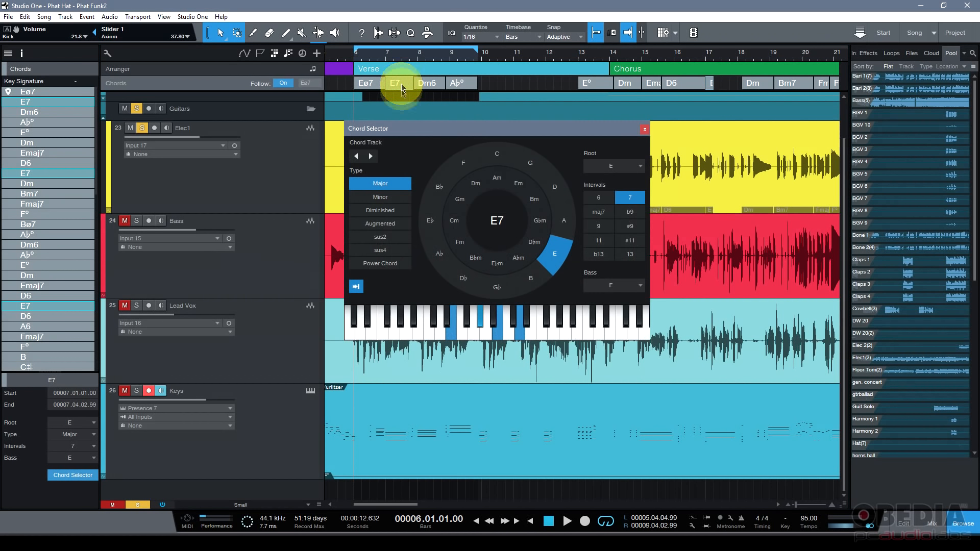
pyautogui.moveTo(411, 127); pyautogui.dragTo(411, 120)
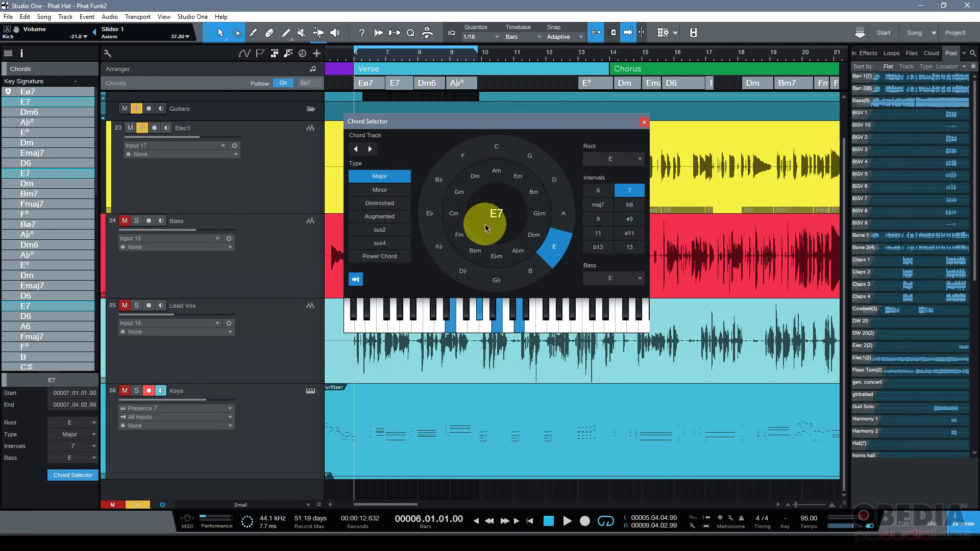
pyautogui.click(500, 154)
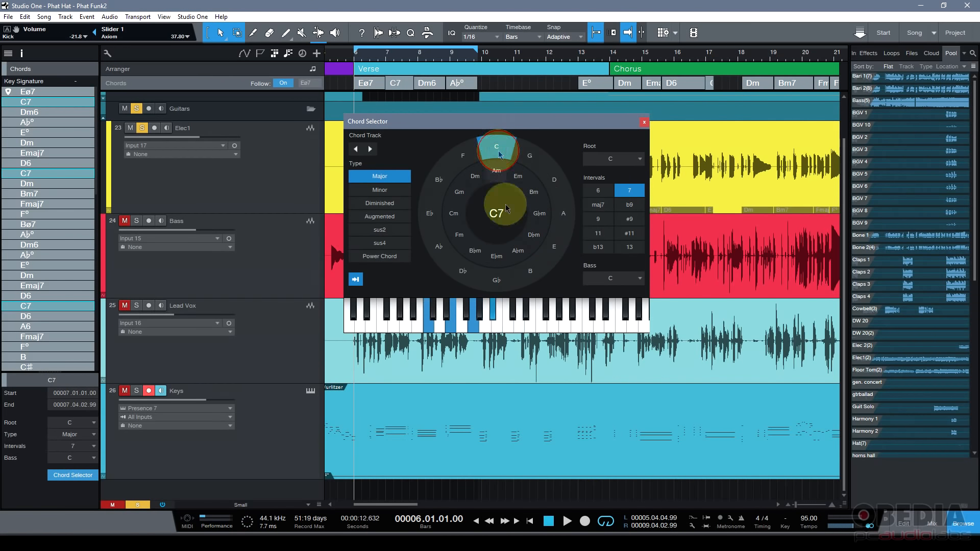
pyautogui.click(644, 122)
# Select every chord on the Chord Track and open the options for the selected chords
pyautogui.moveTo(718, 55)
pyautogui.mouseDown()
pyautogui.moveTo(725, 86)
pyautogui.moveTo(735, 52)
pyautogui.mouseUp()
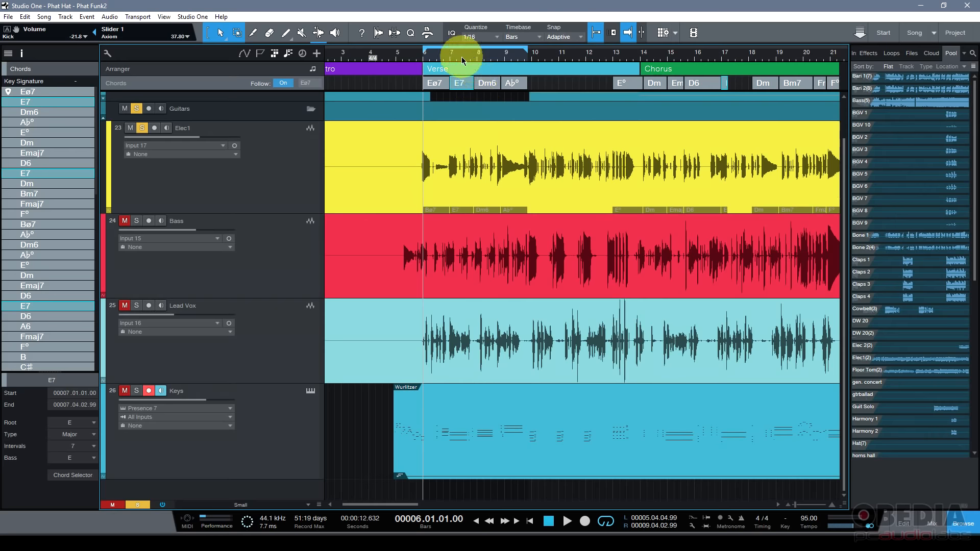
pyautogui.moveTo(462, 57)
pyautogui.mouseDown()
pyautogui.moveTo(485, 55)
pyautogui.moveTo(482, 41)
pyautogui.moveTo(460, 40)
pyautogui.mouseUp()
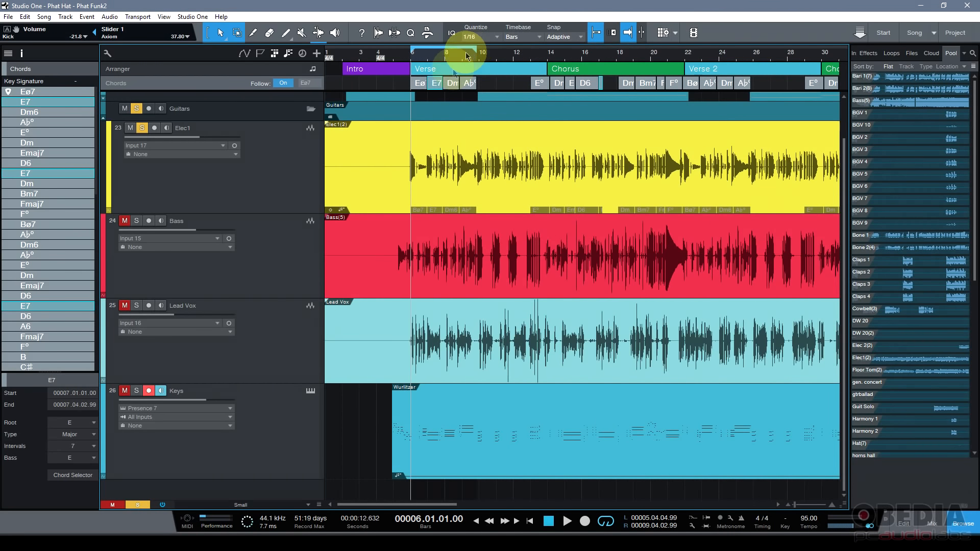
pyautogui.click(424, 85)
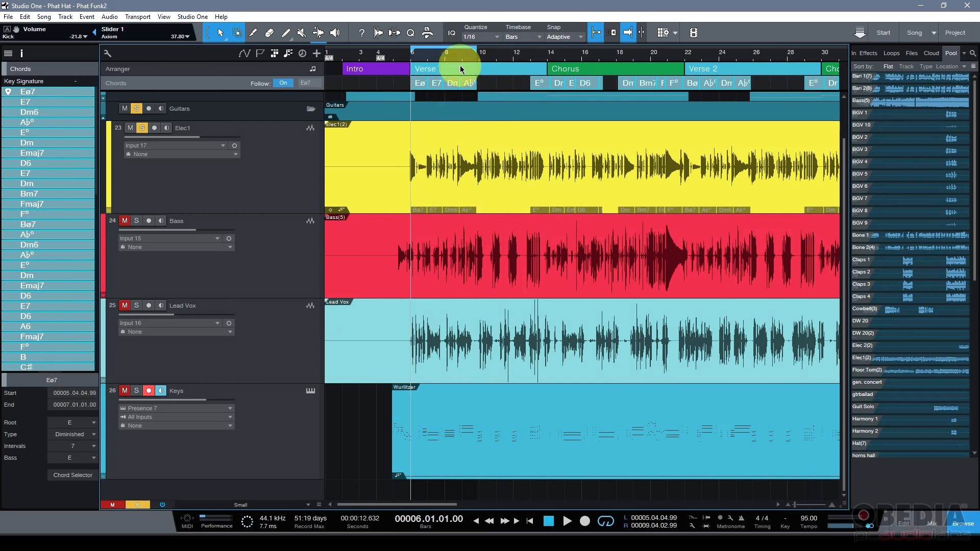
pyautogui.moveTo(443, 56); pyautogui.dragTo(438, 44)
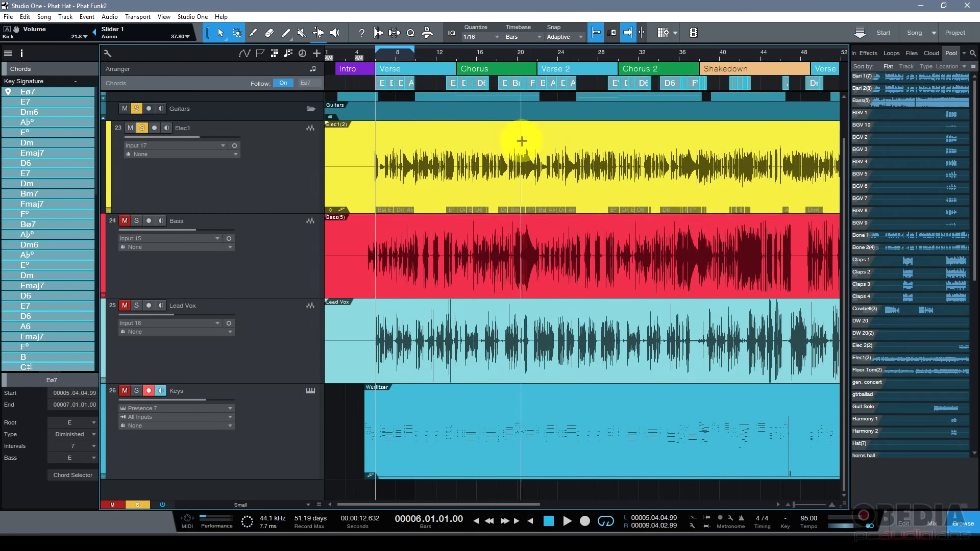
pyautogui.rightClick(413, 89)
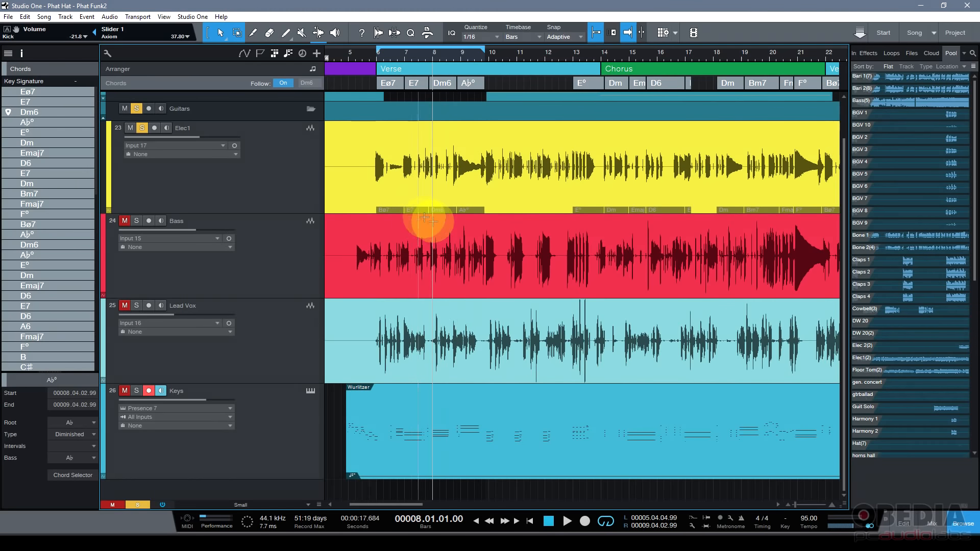
# Apply the chords from the Chord Track to the Bass audio event
pyautogui.rightClick(447, 266)
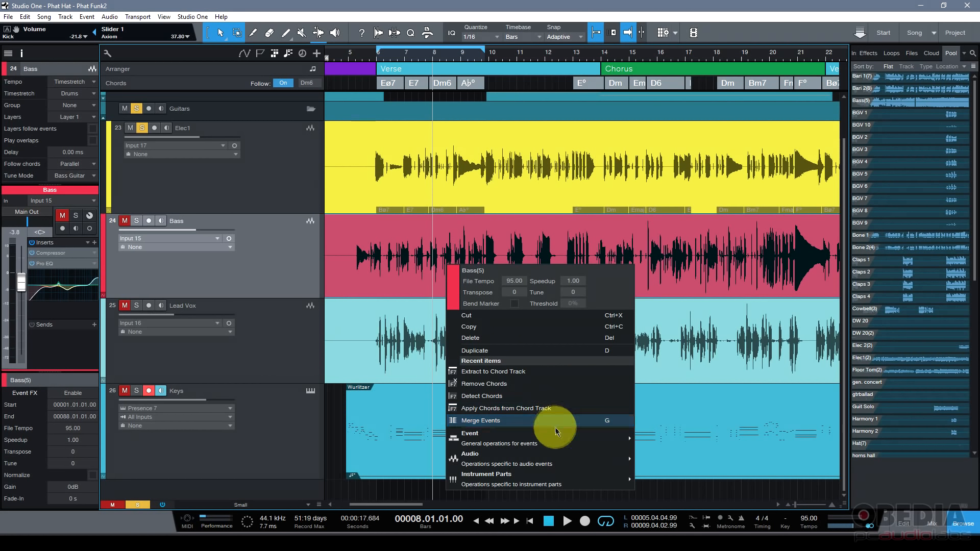
pyautogui.moveTo(569, 464)
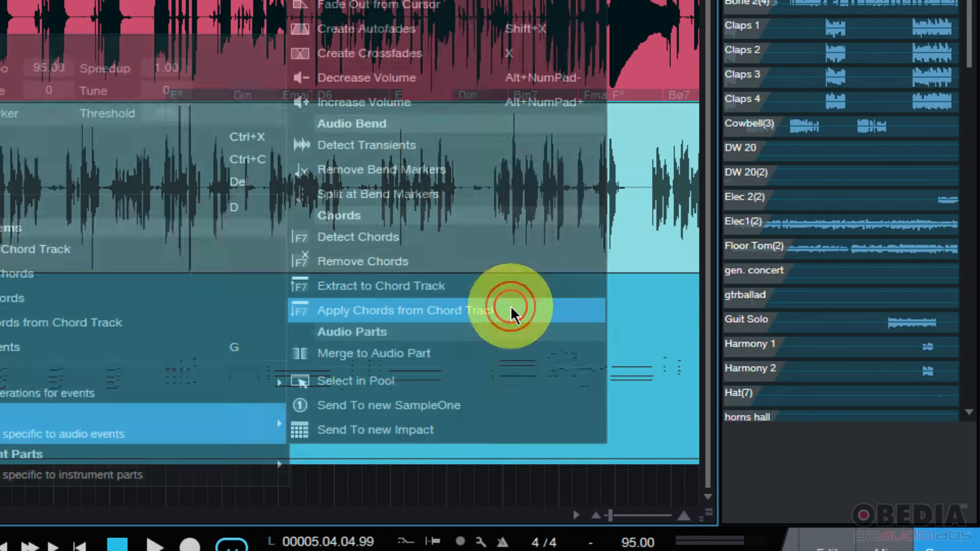
pyautogui.click(513, 313)
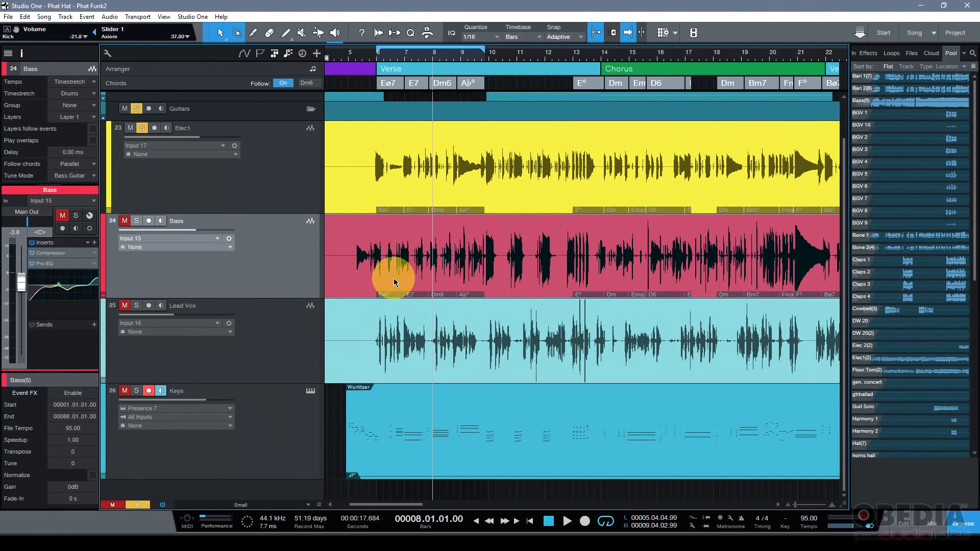
pyautogui.click(448, 279)
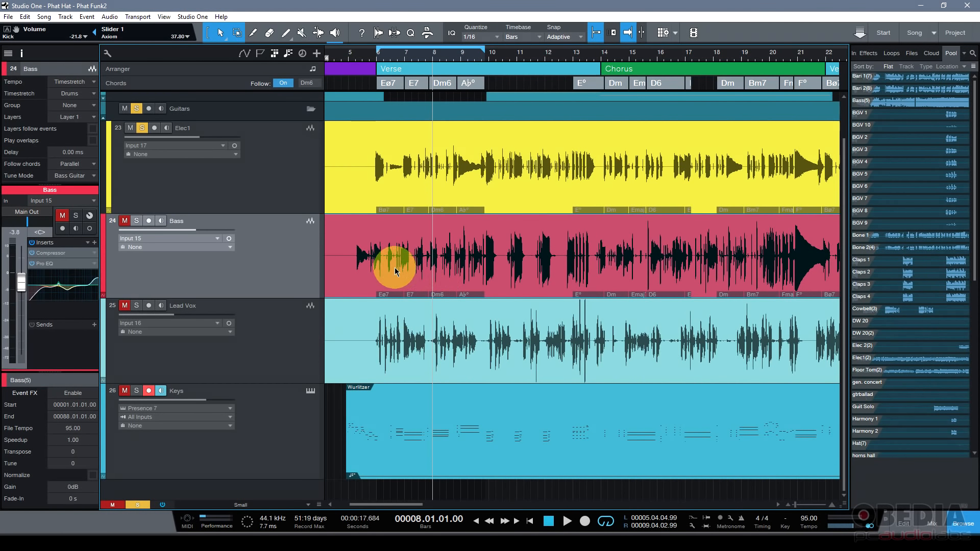
# Apply the chords from the Chord Track to the Lead Vox audio event
pyautogui.rightClick(422, 353)
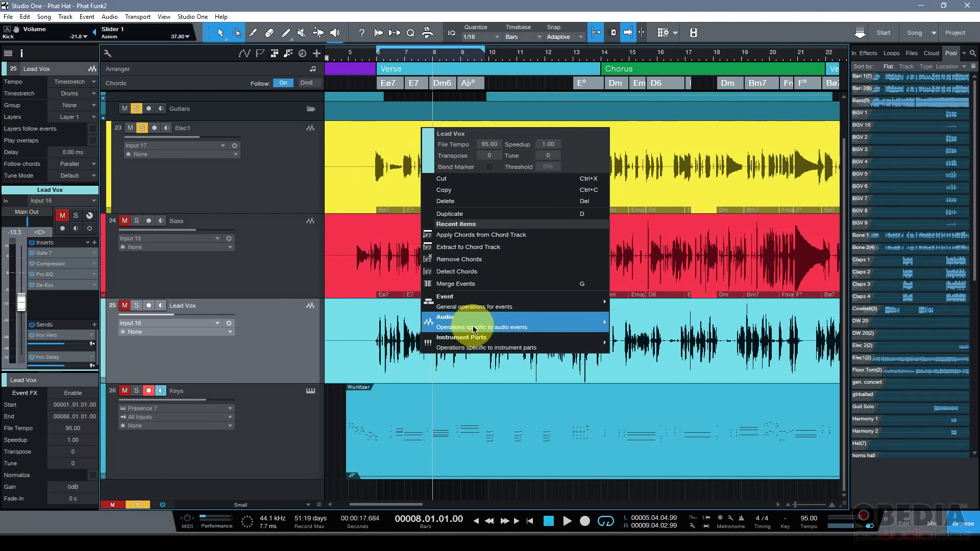
pyautogui.moveTo(474, 329)
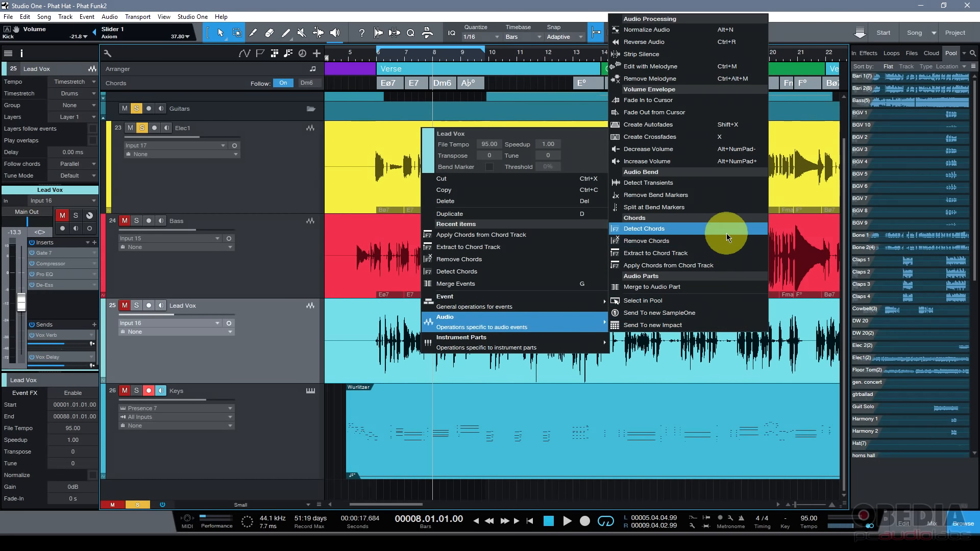
pyautogui.click(734, 263)
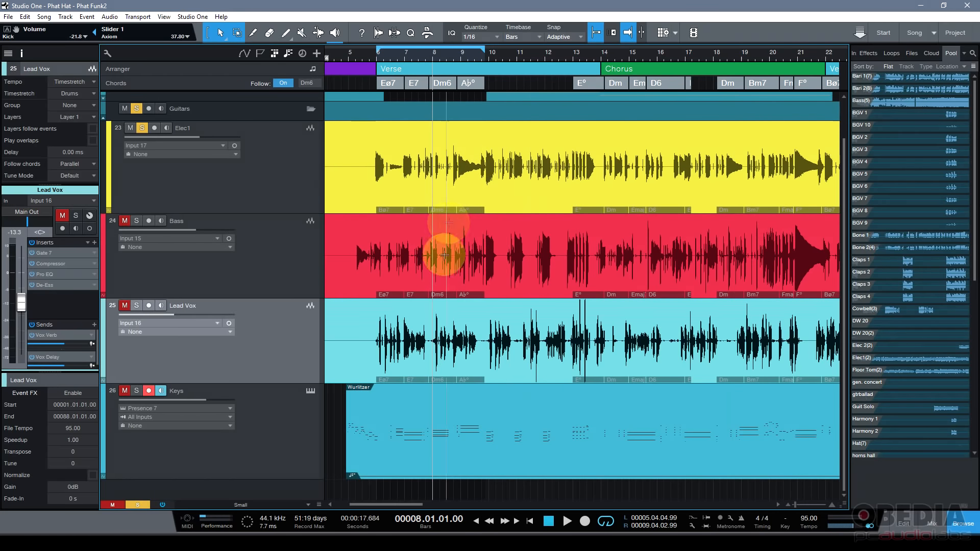
# Transpose all chords on the Chord Track by 5 semitones, check the Keys part's notes and undo the transposition
pyautogui.click(403, 445)
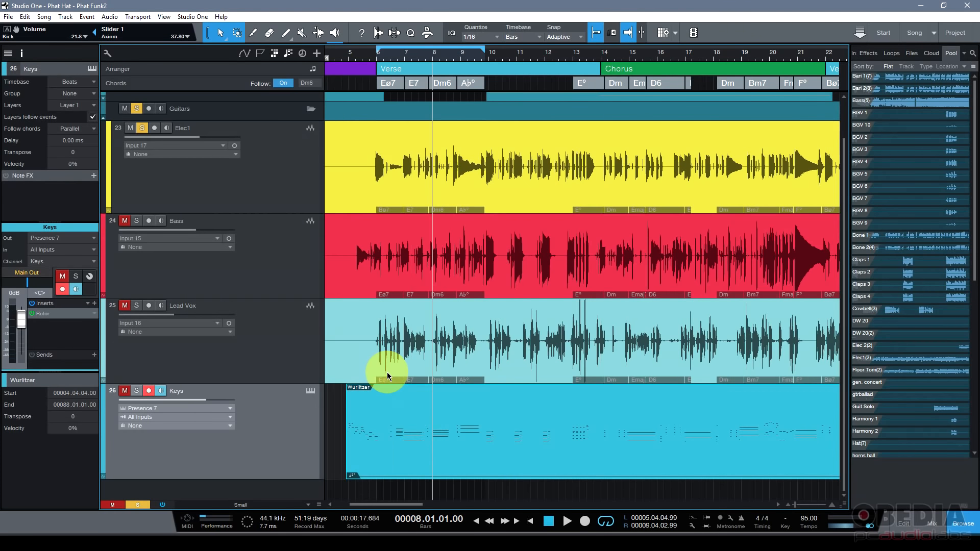
pyautogui.click(392, 86)
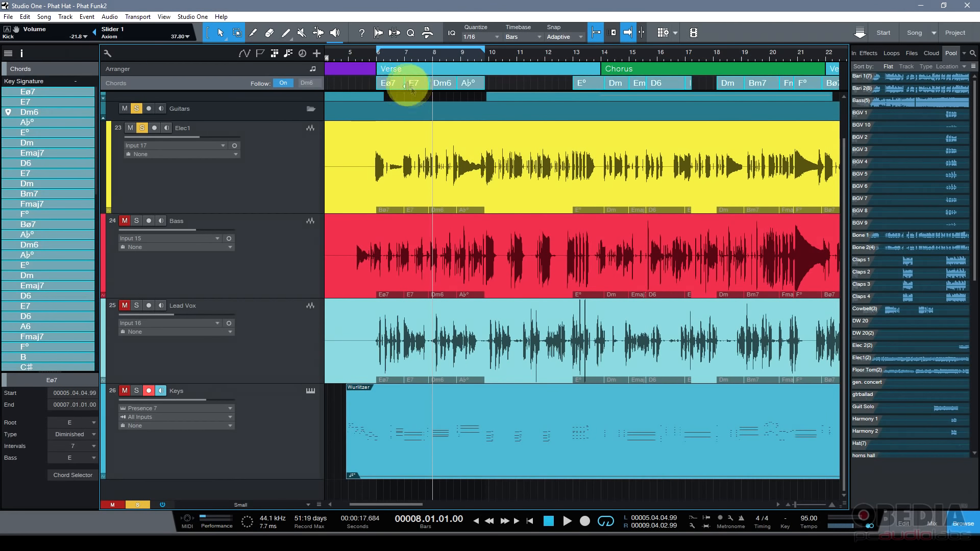
pyautogui.rightClick(398, 87)
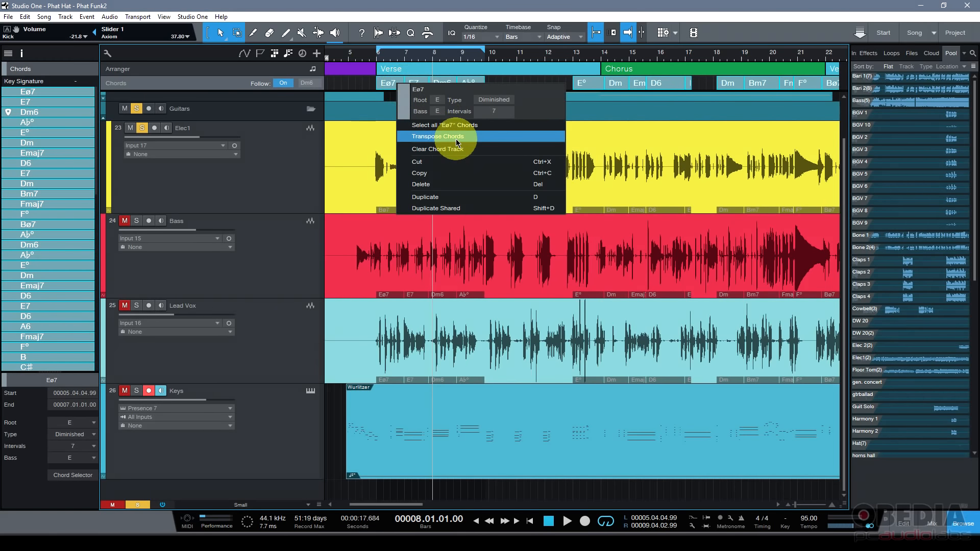
pyautogui.click(437, 137)
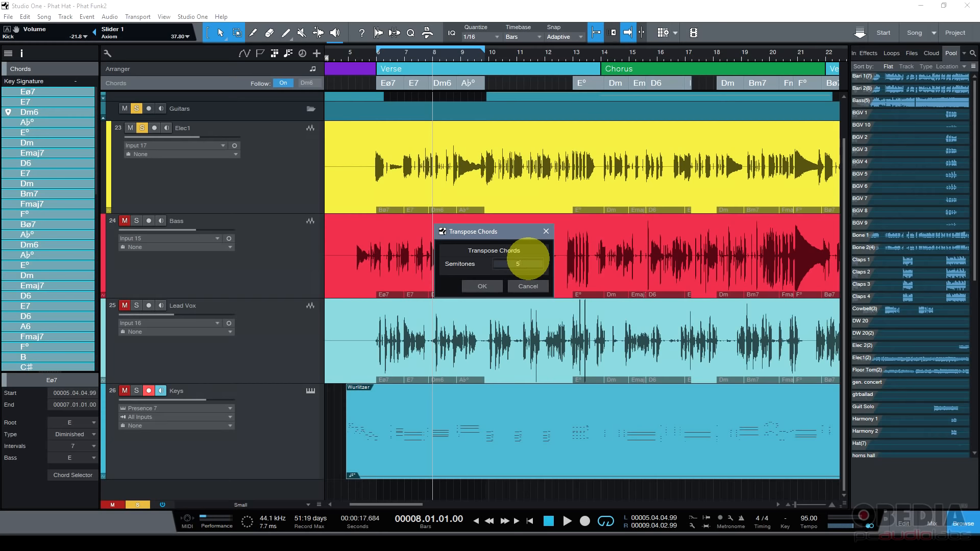
pyautogui.press('Return')
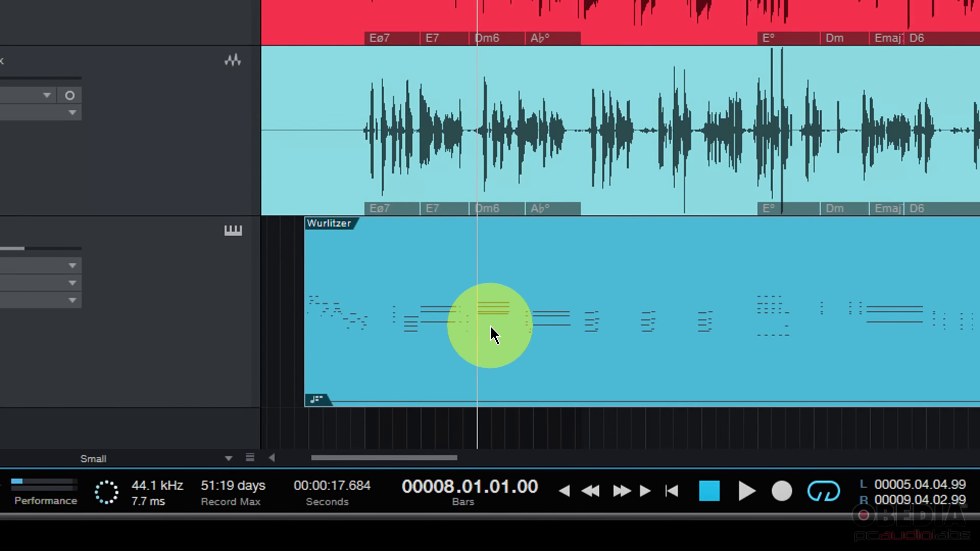
pyautogui.hotkey('ctrl', 'z')
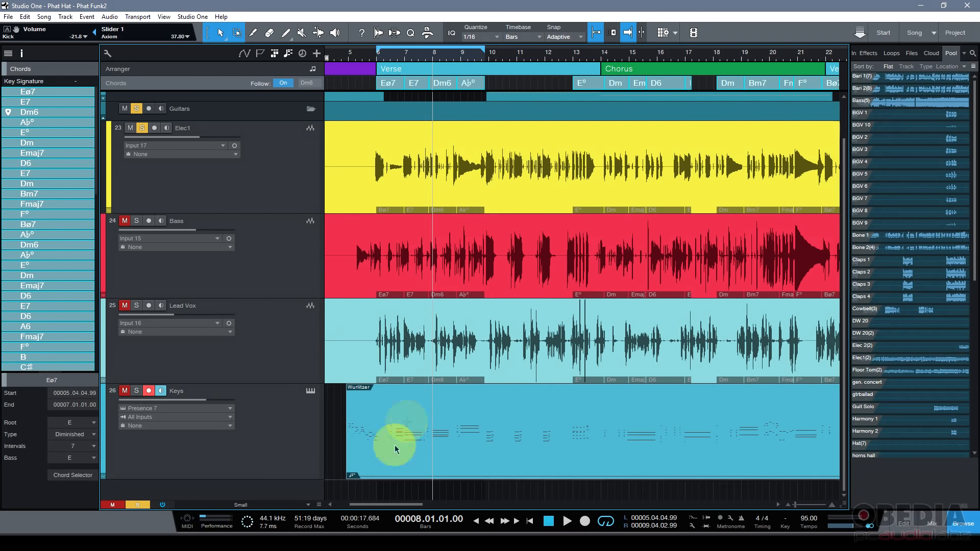
# Review the Follow chords modes available for the Keys instrument track, keeping Parallel
pyautogui.click(301, 443)
pyautogui.click(397, 413)
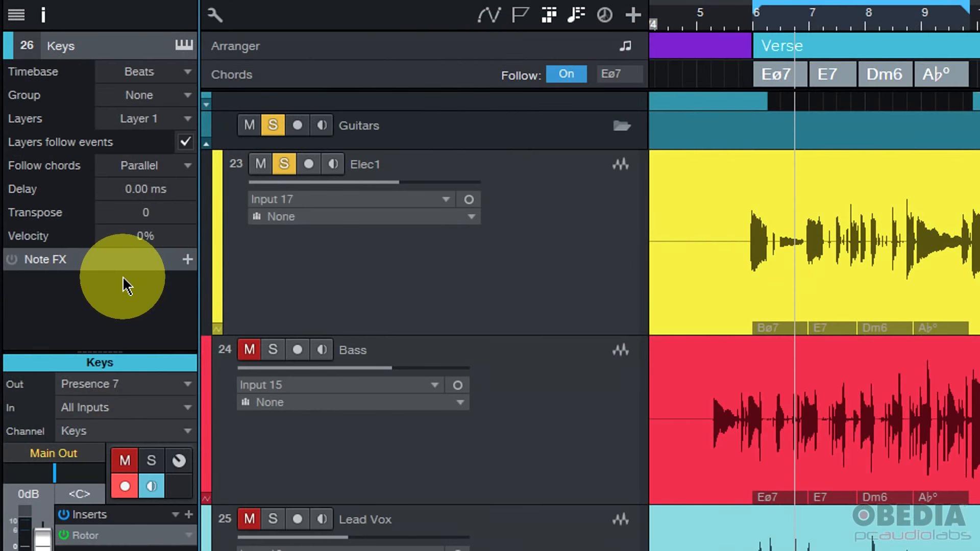
pyautogui.click(189, 170)
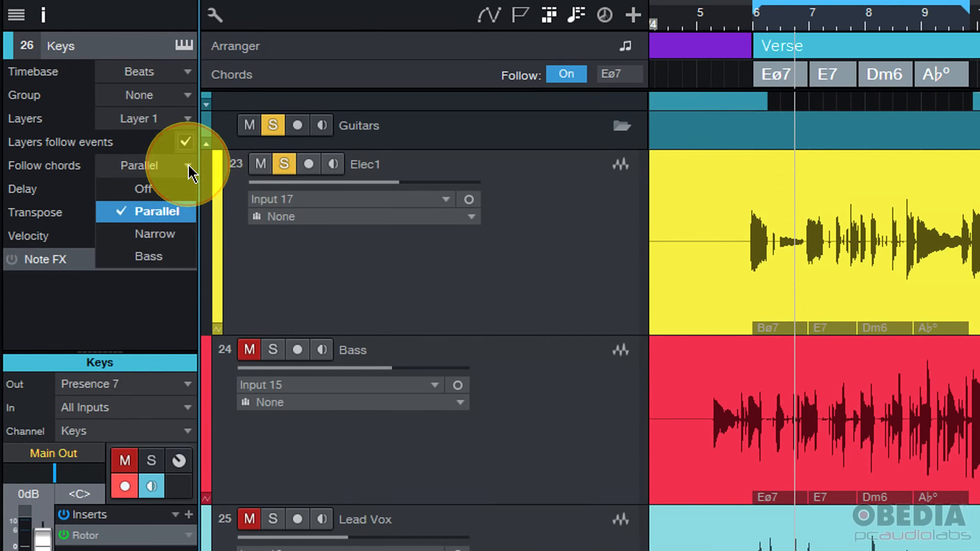
pyautogui.click(165, 331)
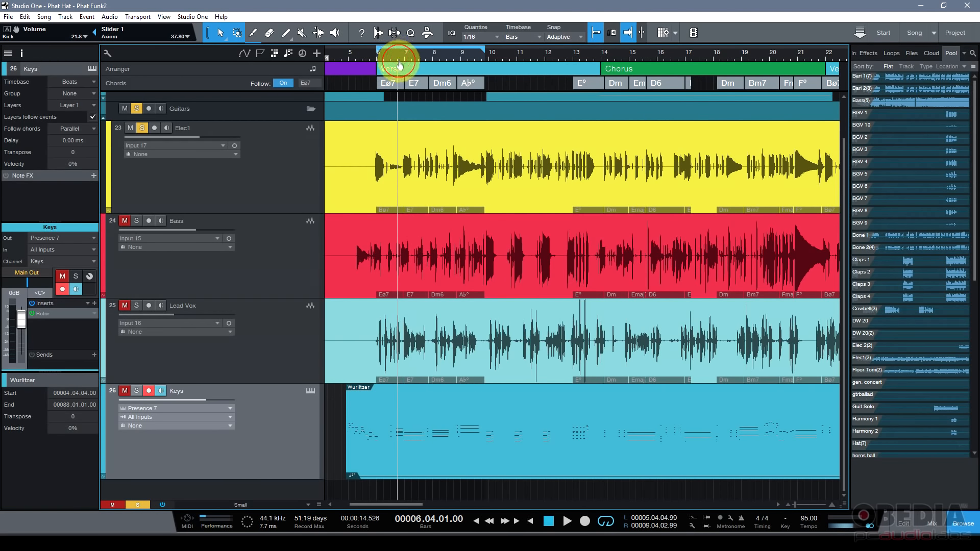
# Start playback from bar 6 and clear the Elec1 solo to hear all the tracks together
pyautogui.scroll(2, 401, 69)
pyautogui.hscroll(-1, 384, 56)
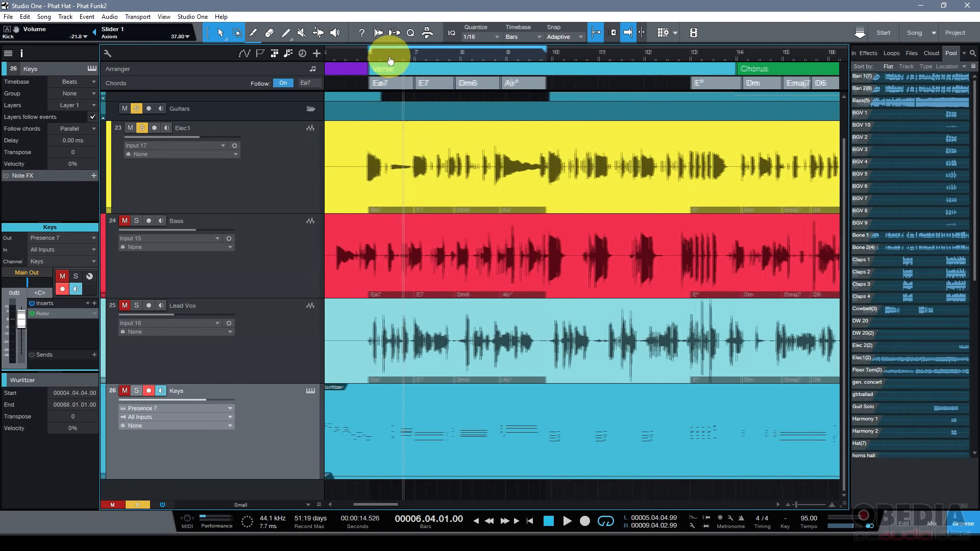
pyautogui.click(374, 62)
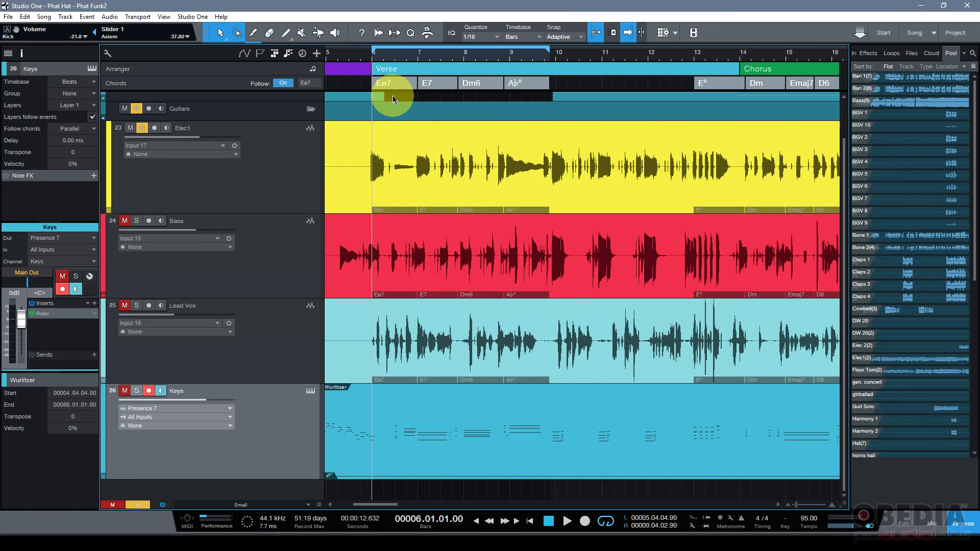
pyautogui.press('space')
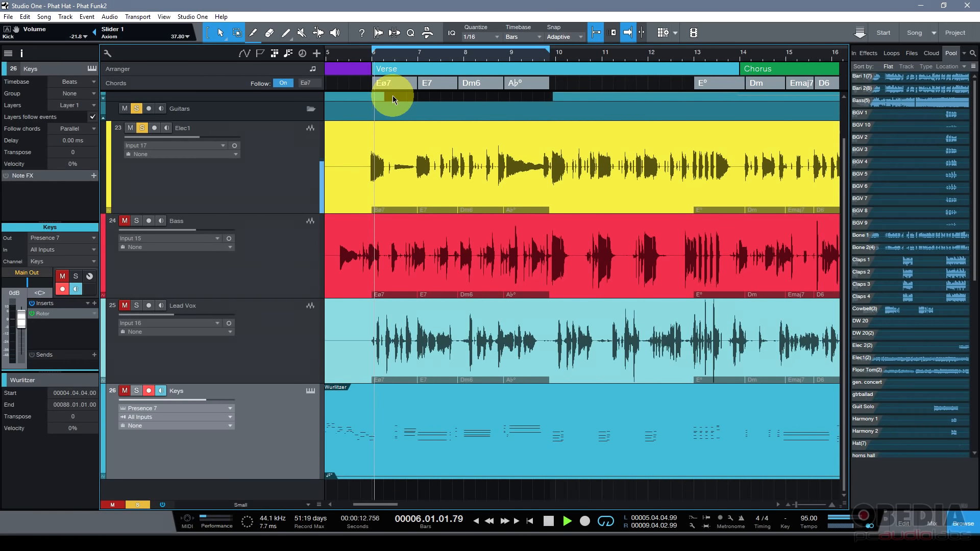
pyautogui.click(142, 128)
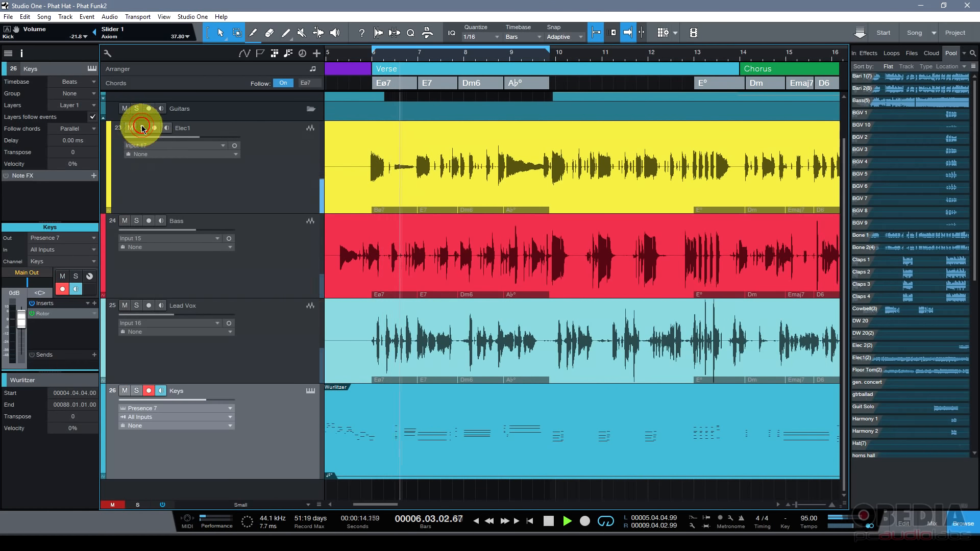
# Transpose all chords on the Chord Track down 2 semitones, listen to the playback and undo the transposition
pyautogui.click(394, 84)
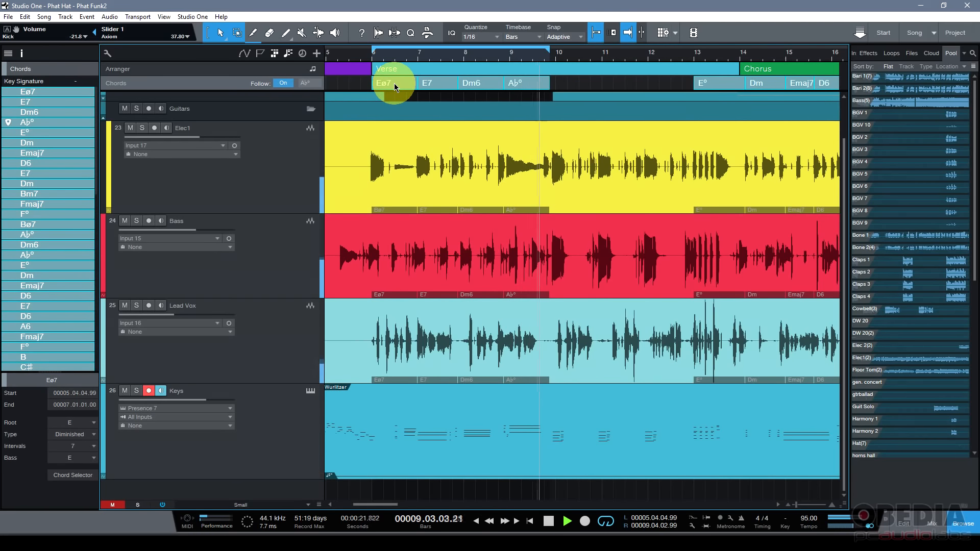
pyautogui.rightClick(396, 87)
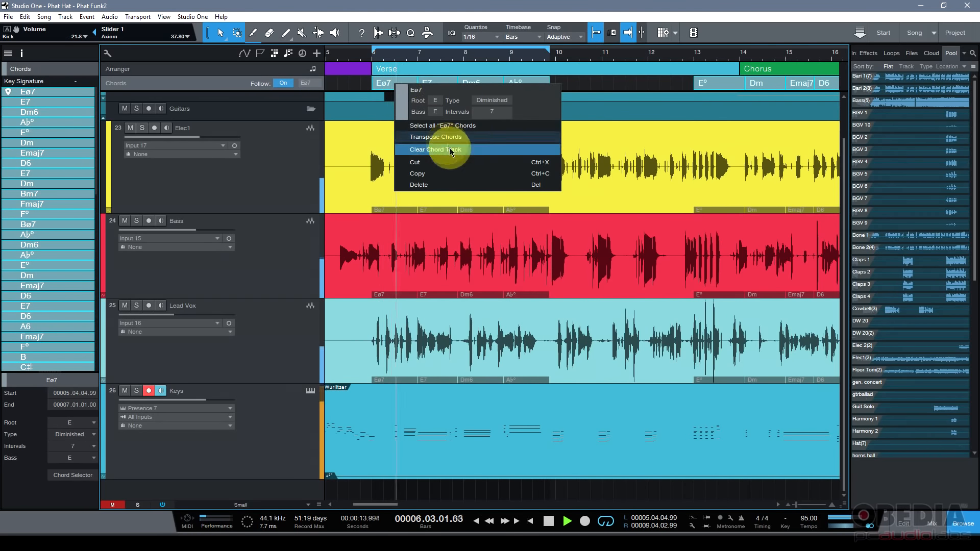
pyautogui.click(462, 137)
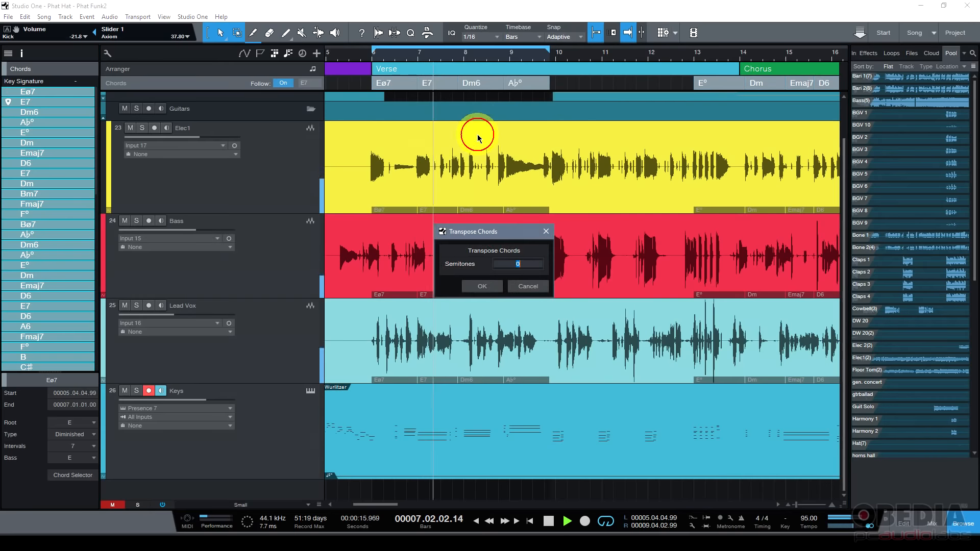
pyautogui.press('Return')
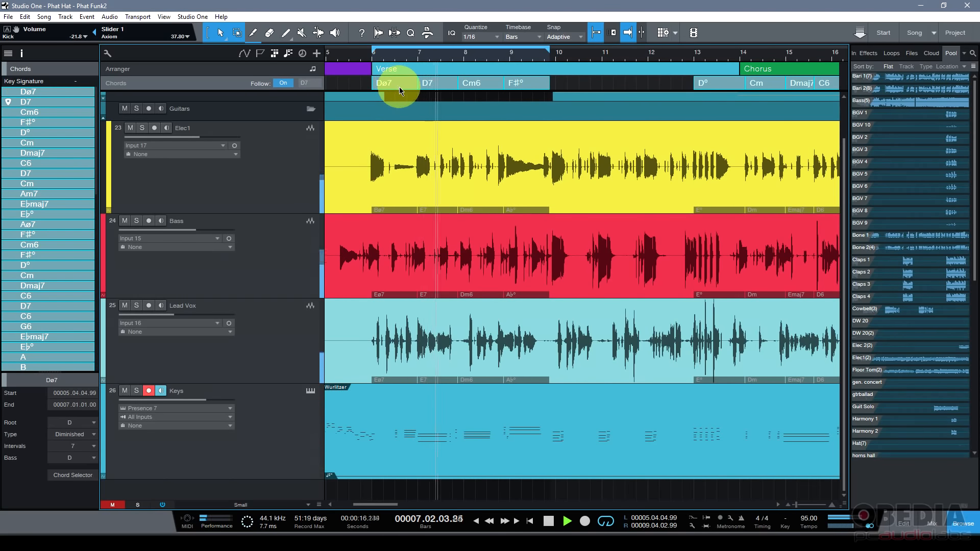
pyautogui.hotkey('ctrl', 'z')
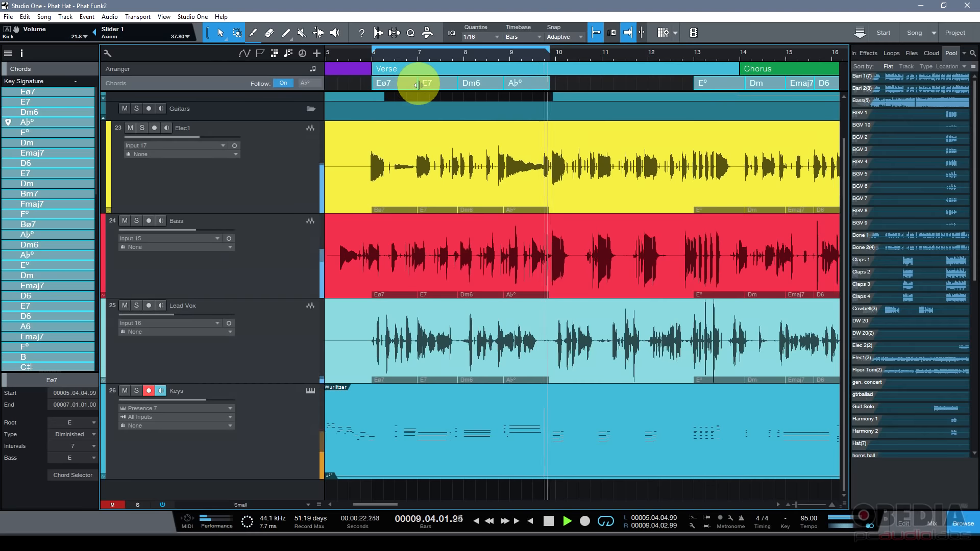
# Stop playback and change the E7 chord at bar 7 of the Chord Track to G♭7
pyautogui.press('space')
pyautogui.doubleClick(428, 86)
pyautogui.click(575, 82)
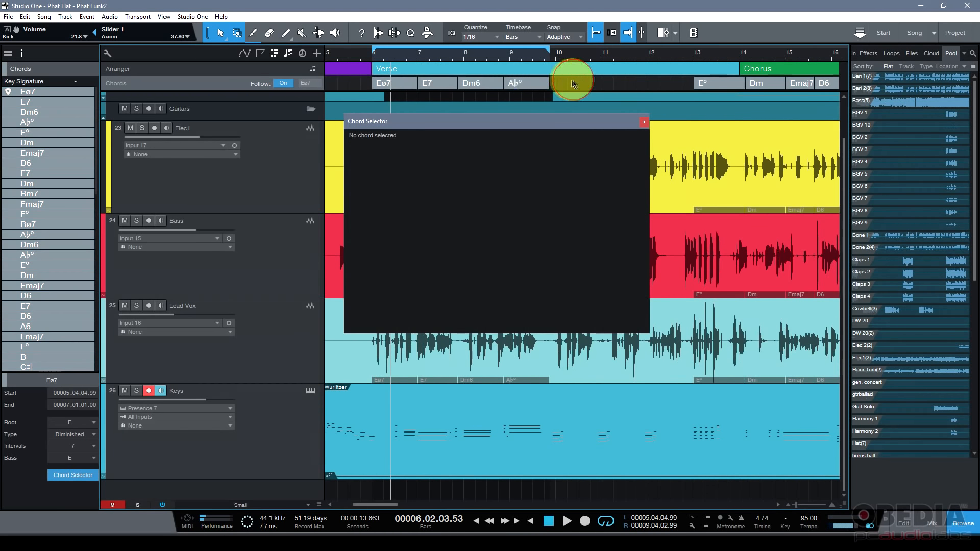
pyautogui.click(644, 123)
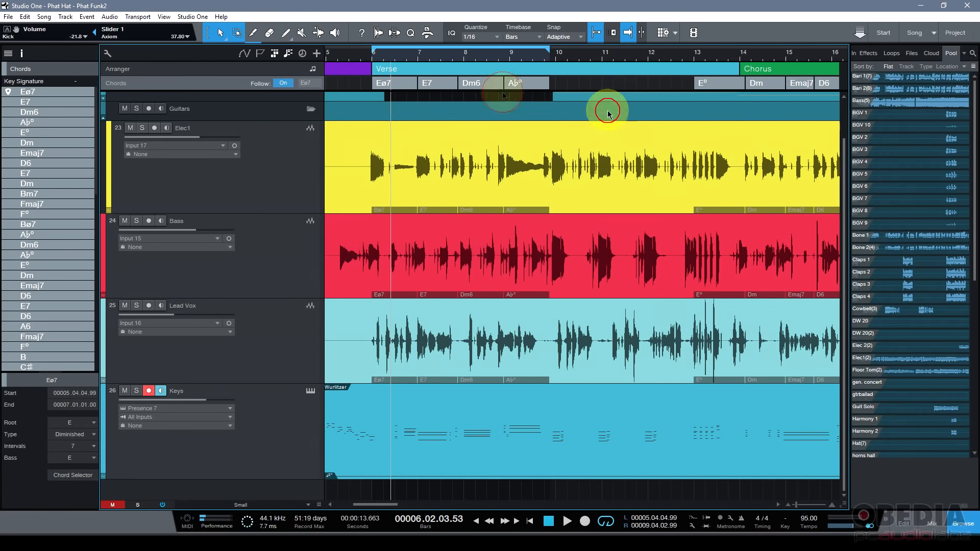
pyautogui.doubleClick(430, 84)
pyautogui.click(500, 276)
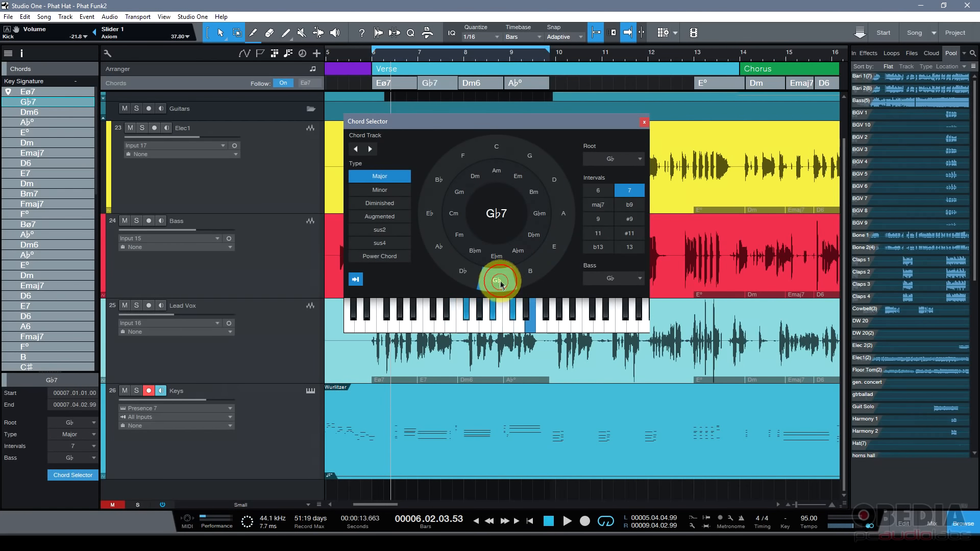
# Change the roots of three Verse chords: A♭° to D°, Eø7 to B♭ø7, and G♭7 to F7
pyautogui.click(516, 83)
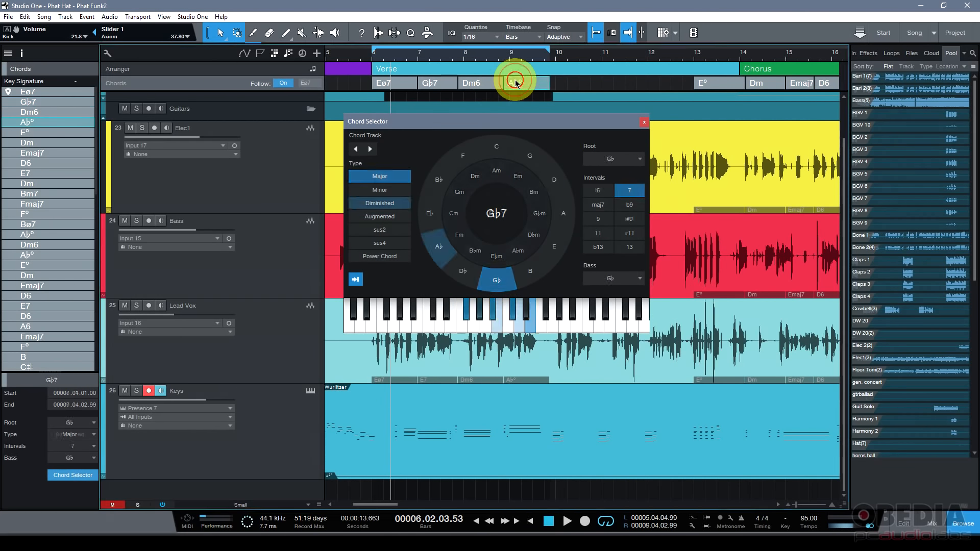
pyautogui.click(551, 180)
pyautogui.click(391, 89)
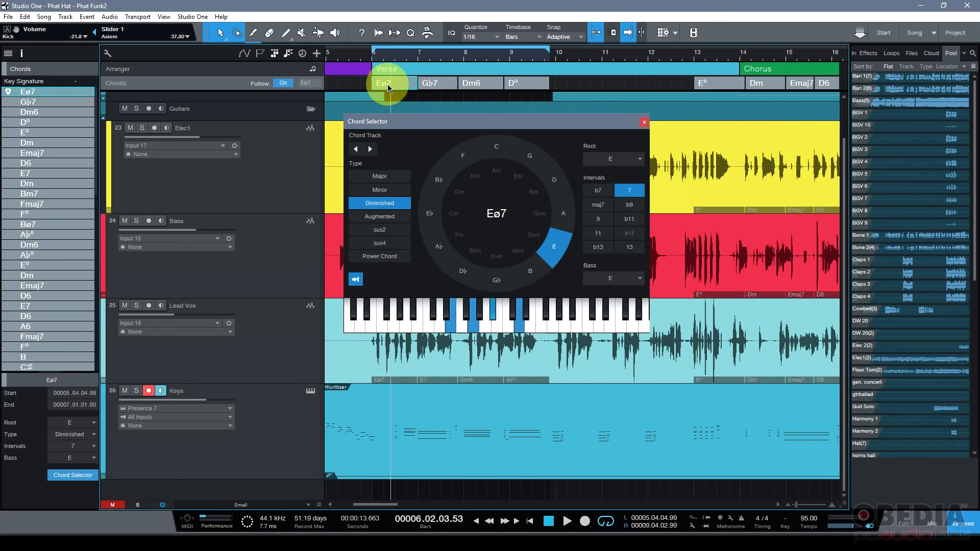
pyautogui.click(439, 176)
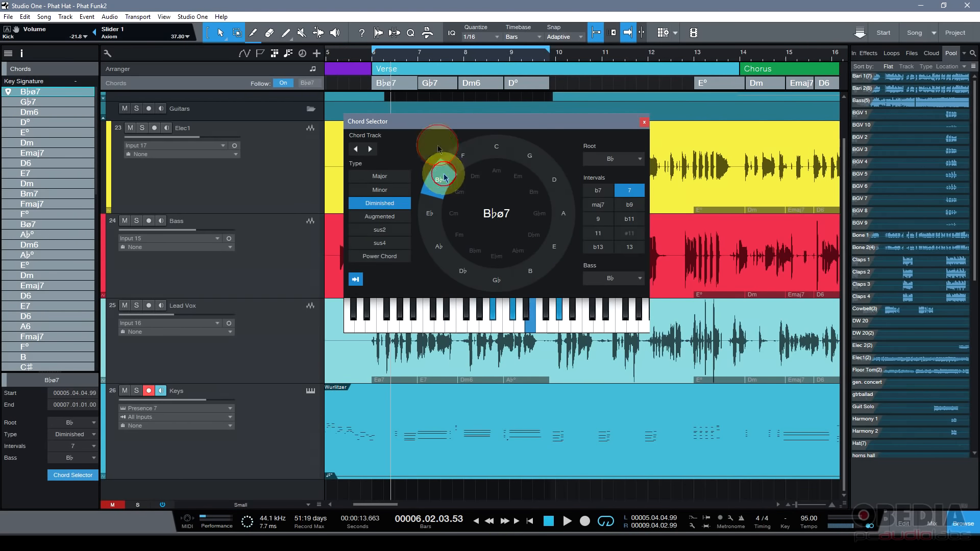
pyautogui.click(437, 83)
pyautogui.click(478, 160)
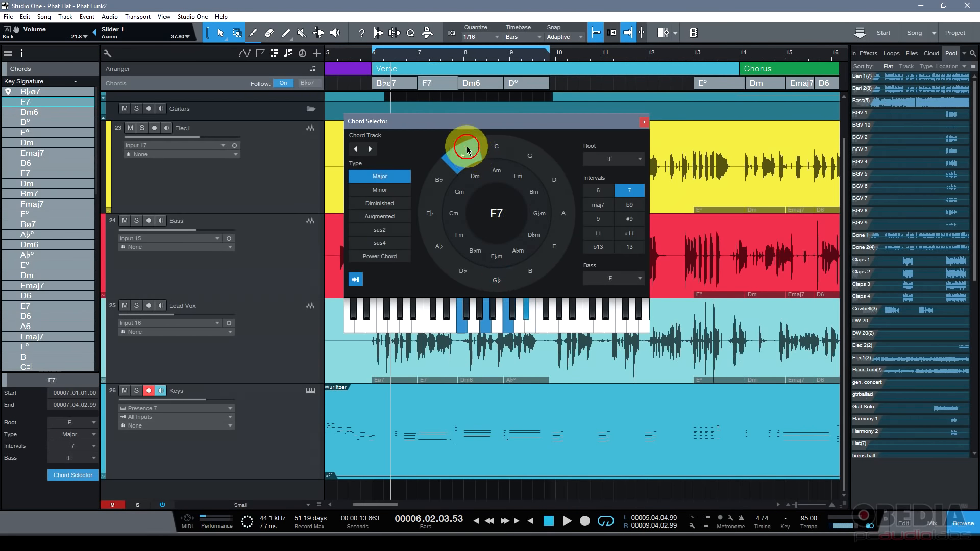
# Play the Verse with its edited chords, close the Chord Selector and undo all the chord root changes
pyautogui.click(376, 64)
pyautogui.press('space')
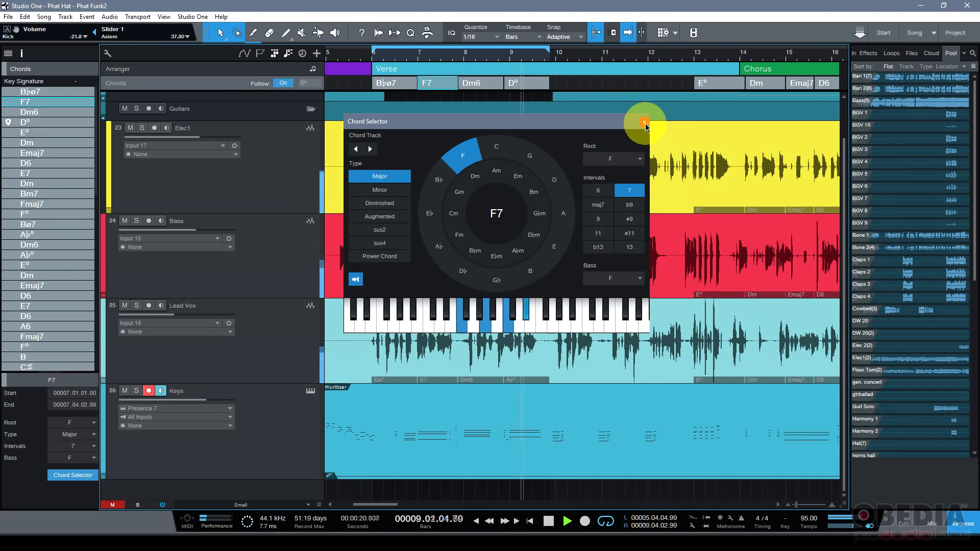
pyautogui.press('space')
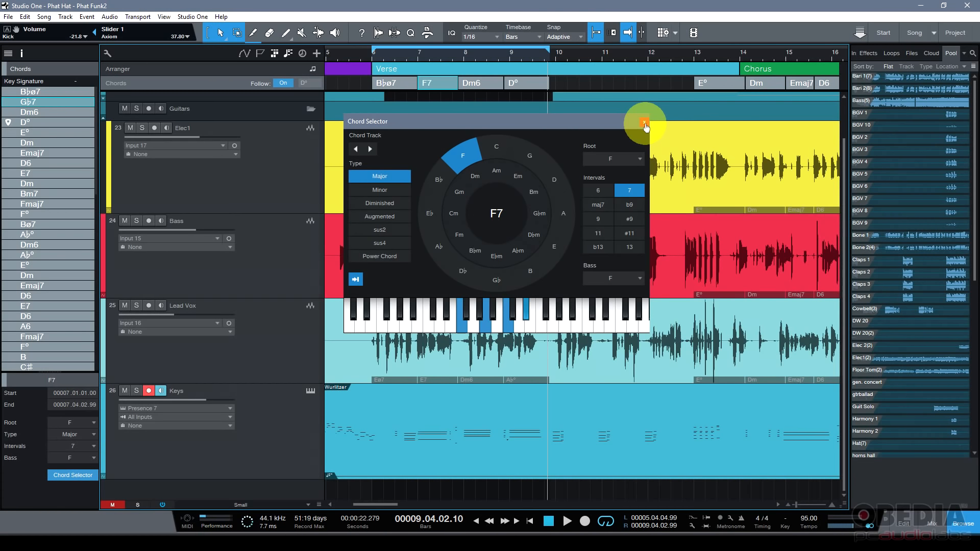
pyautogui.click(645, 124)
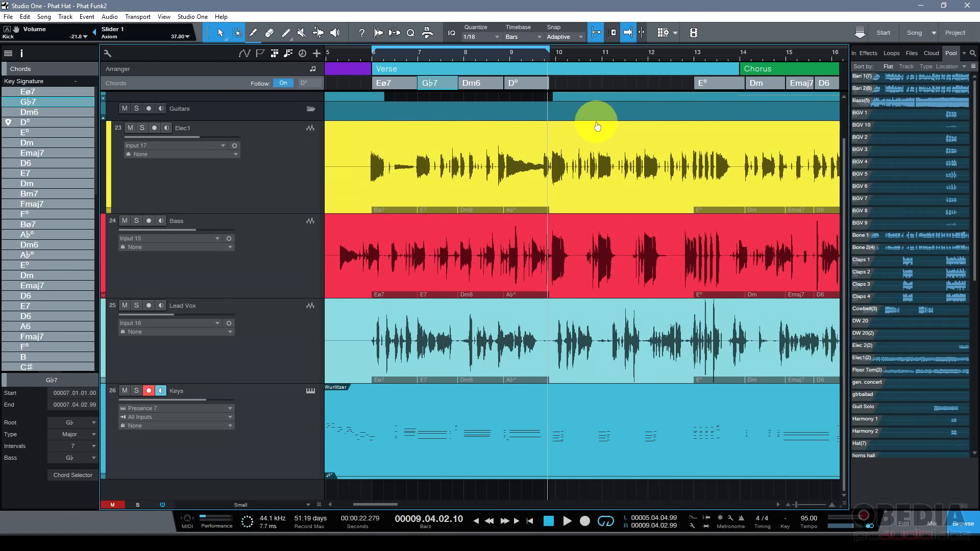
pyautogui.hotkey('ctrl', 'z')
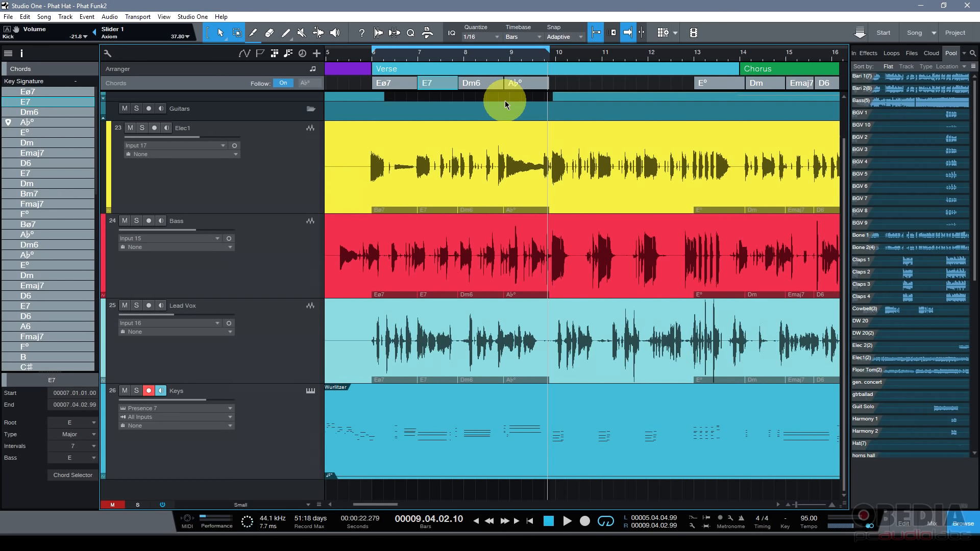
# Extend the Eø7 chord over E7 and Dm6 up to the A♭° chord at bar 9, and listen from bar 6
pyautogui.click(422, 85)
pyautogui.moveTo(422, 85); pyautogui.dragTo(505, 92)
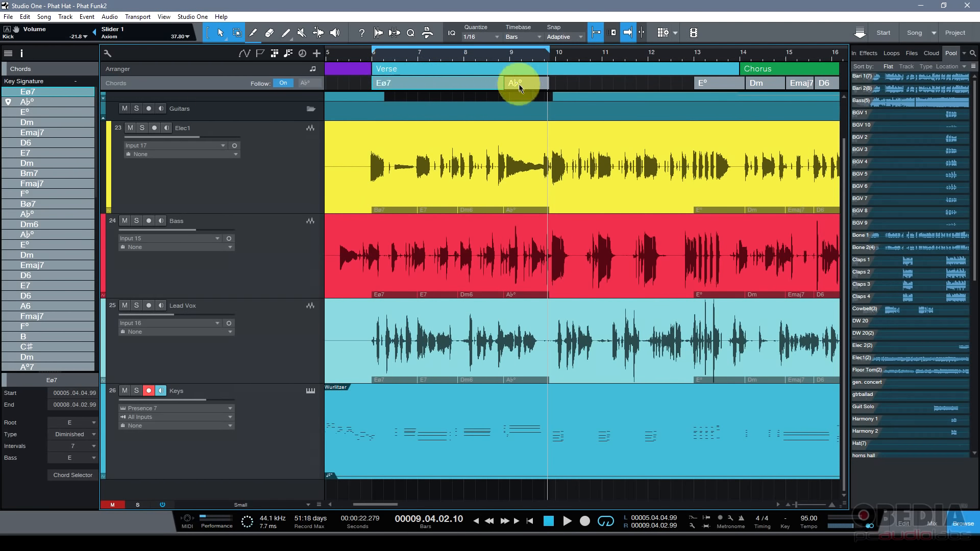
pyautogui.click(374, 60)
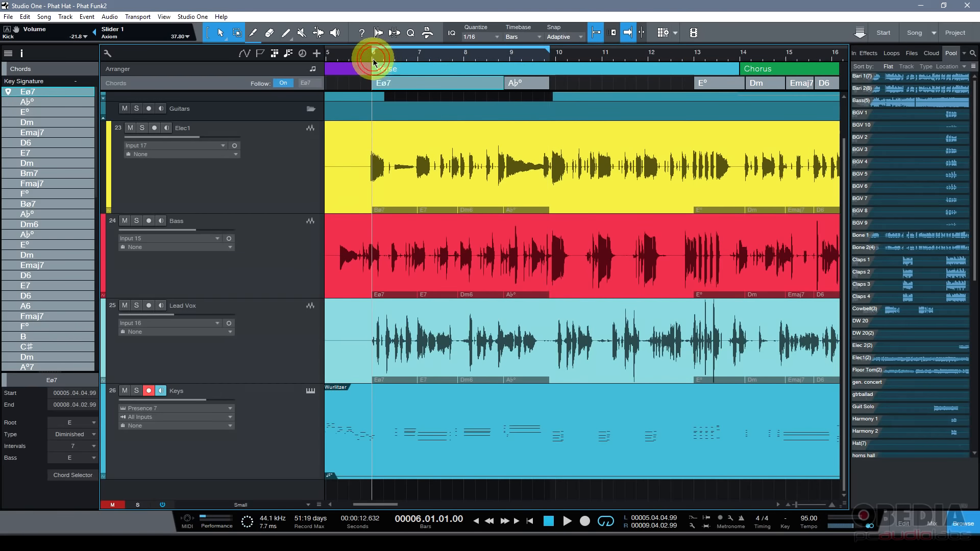
pyautogui.press('space')
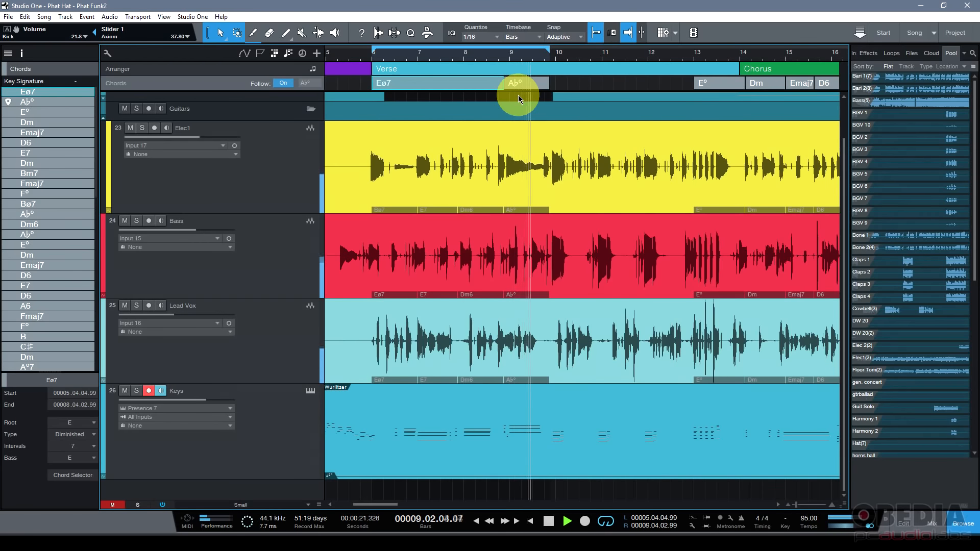
pyautogui.press('space')
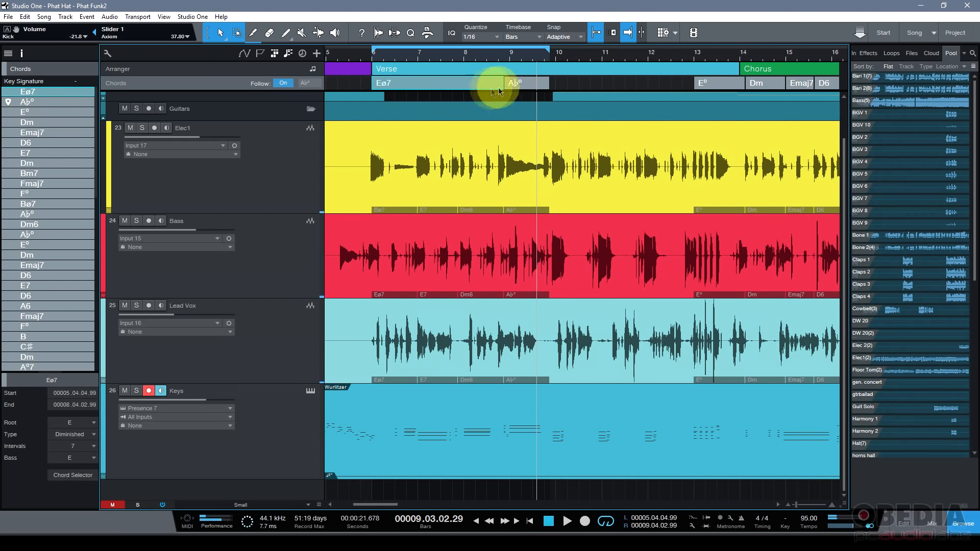
# Move the boundary between the Eø7 and A♭° chords to 7.03.01.00 and check A♭° in the Chord Selector
pyautogui.moveTo(504, 87); pyautogui.dragTo(427, 83)
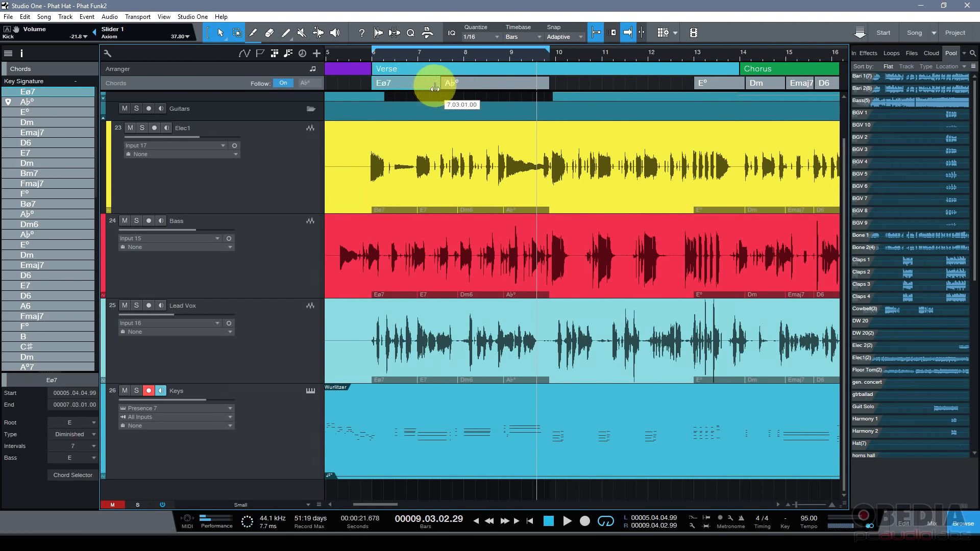
pyautogui.doubleClick(469, 87)
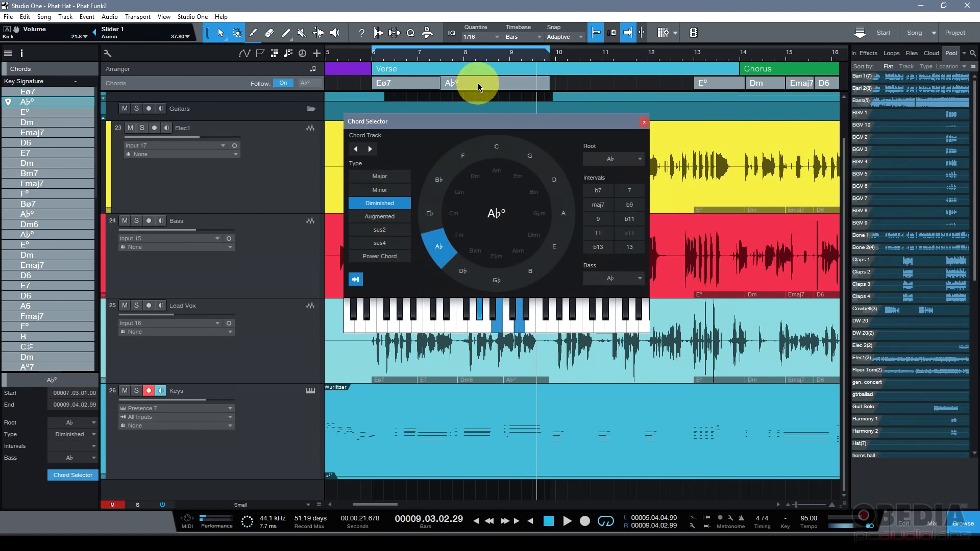
pyautogui.click(646, 122)
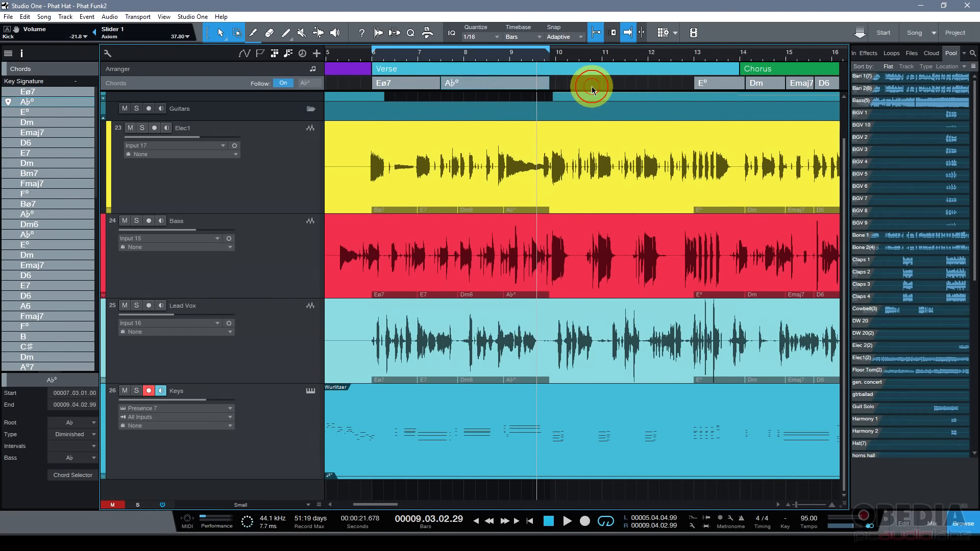
# Add a one-bar chord in the gap at bar 10, move it to 10.02.01.00 and set its root to C
pyautogui.doubleClick(592, 86)
pyautogui.moveTo(492, 85); pyautogui.dragTo(580, 83)
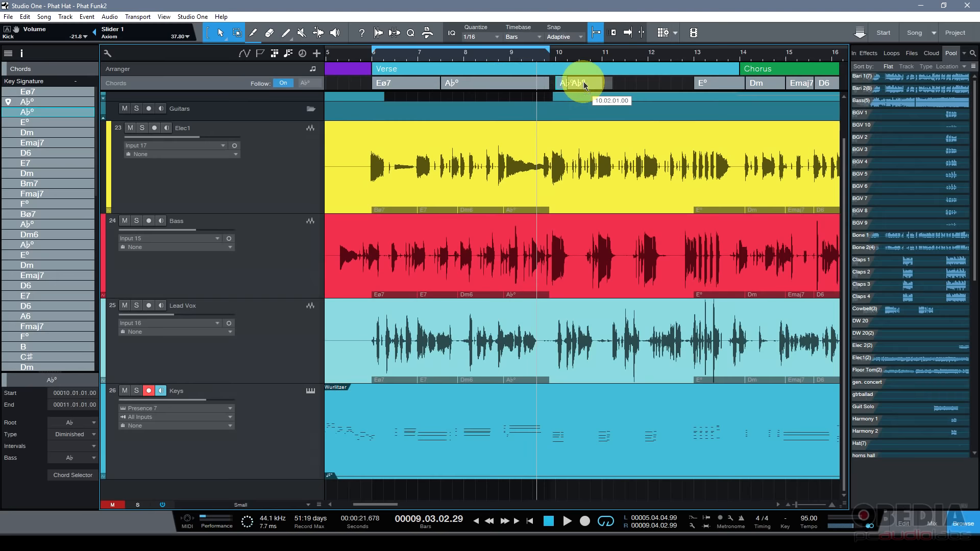
pyautogui.doubleClick(580, 83)
pyautogui.click(499, 150)
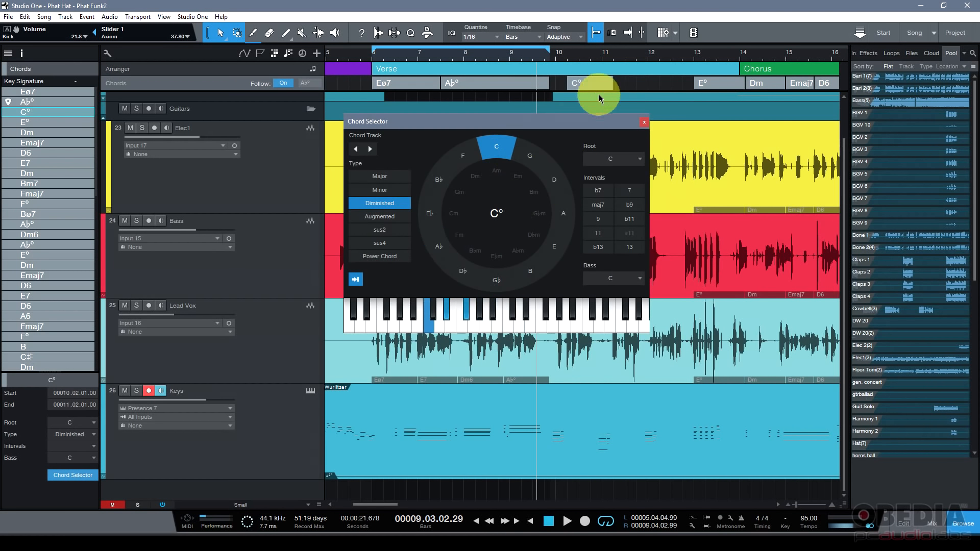
# Move the new C° chord to 7.03.01.00, directly after the Eø7 chord, and close the Chord Selector
pyautogui.click(596, 93)
pyautogui.moveTo(595, 87); pyautogui.dragTo(467, 82)
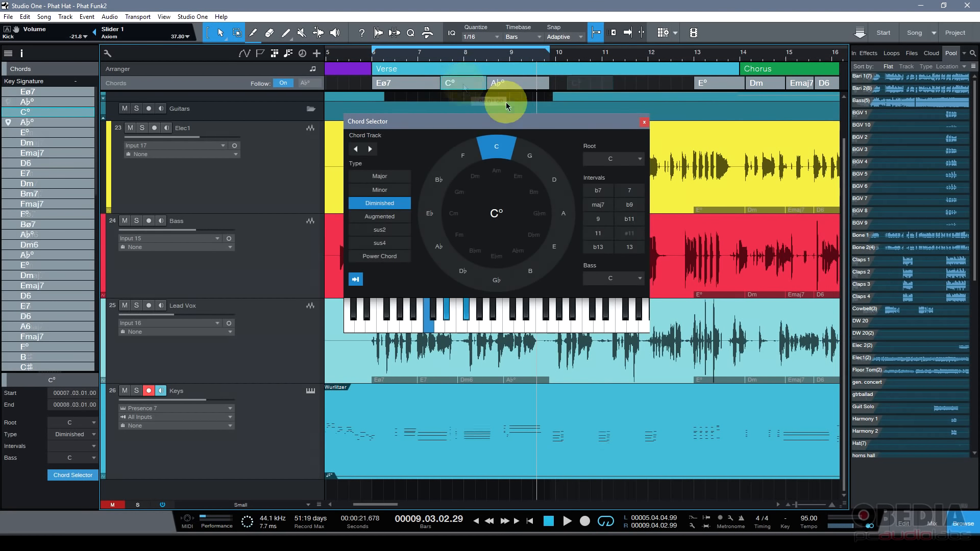
pyautogui.click(644, 125)
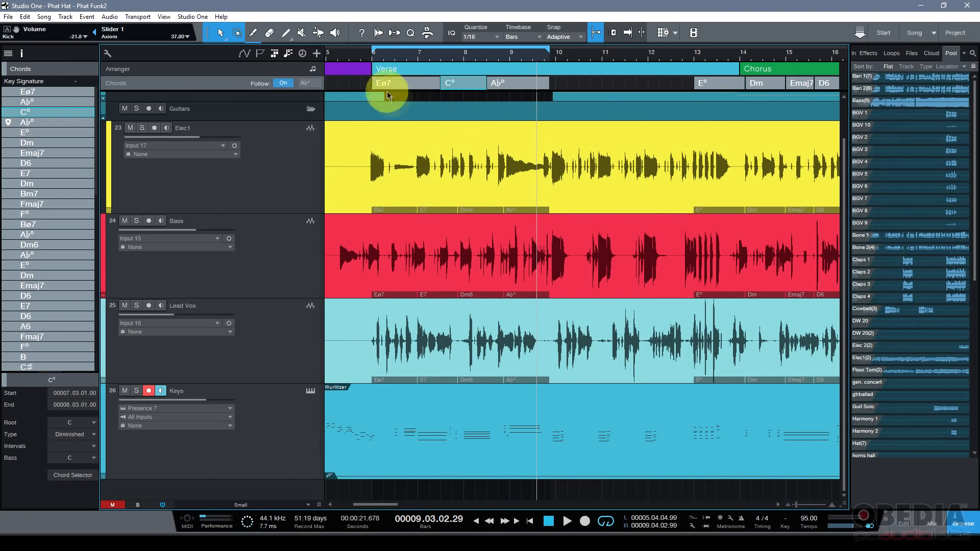
# Inspect the Bass and Lead Vox tracks, and review the Extract to Chord Track command for the Keys part
pyautogui.moveTo(380, 61); pyautogui.dragTo(393, 66)
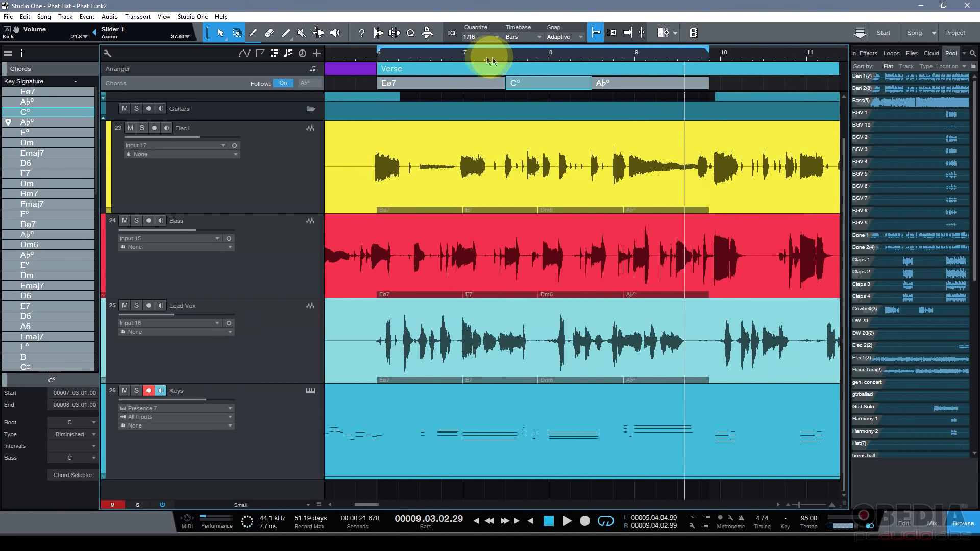
pyautogui.moveTo(486, 56); pyautogui.dragTo(493, 56)
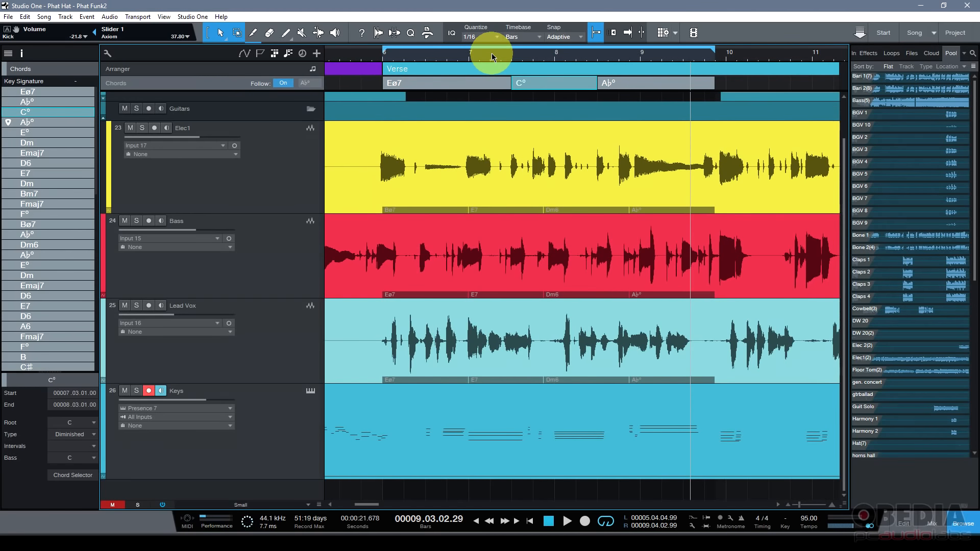
pyautogui.click(492, 208)
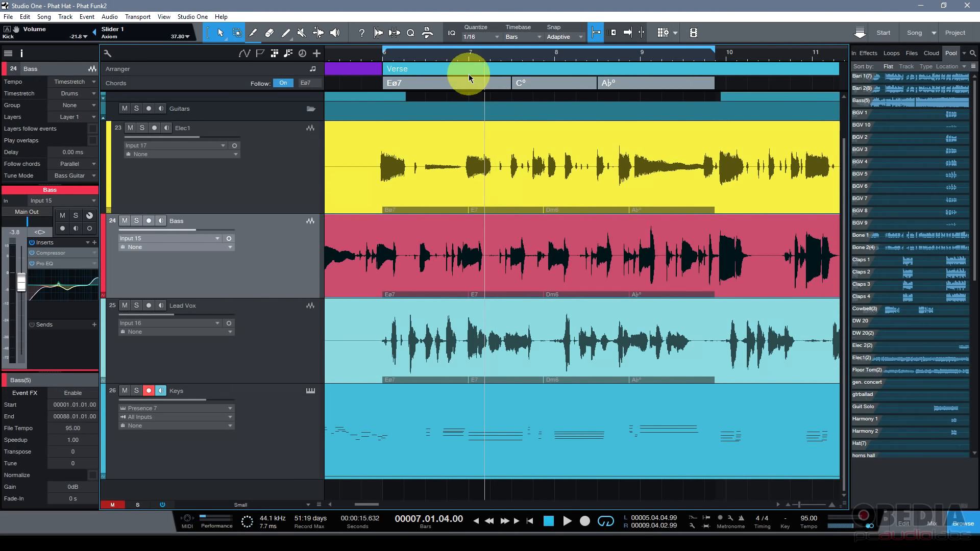
pyautogui.moveTo(463, 58); pyautogui.dragTo(468, 67)
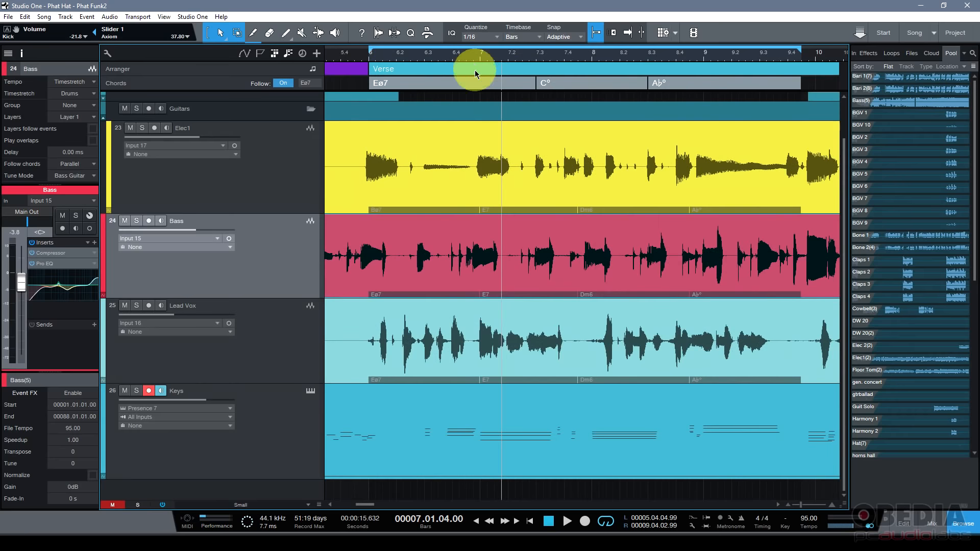
pyautogui.click(292, 366)
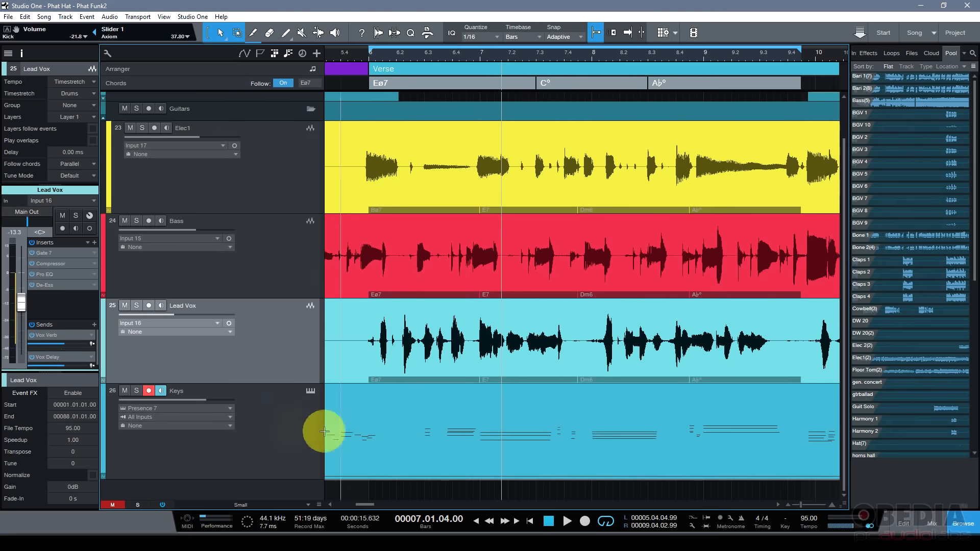
pyautogui.click(291, 422)
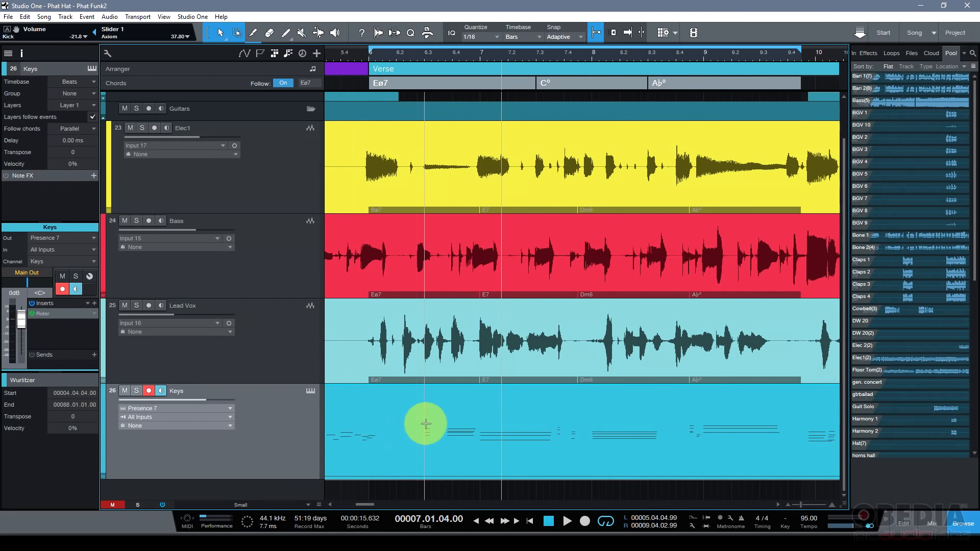
pyautogui.rightClick(456, 443)
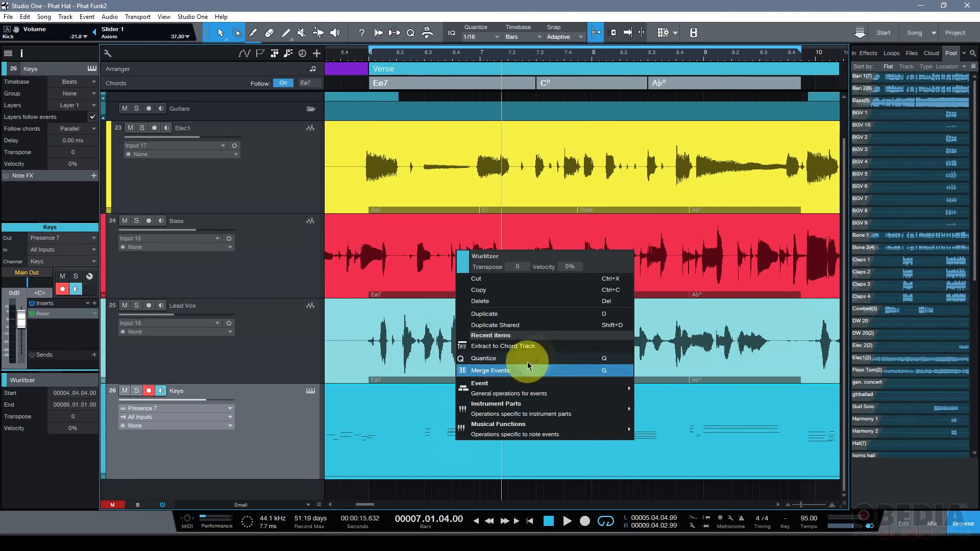
pyautogui.click(543, 346)
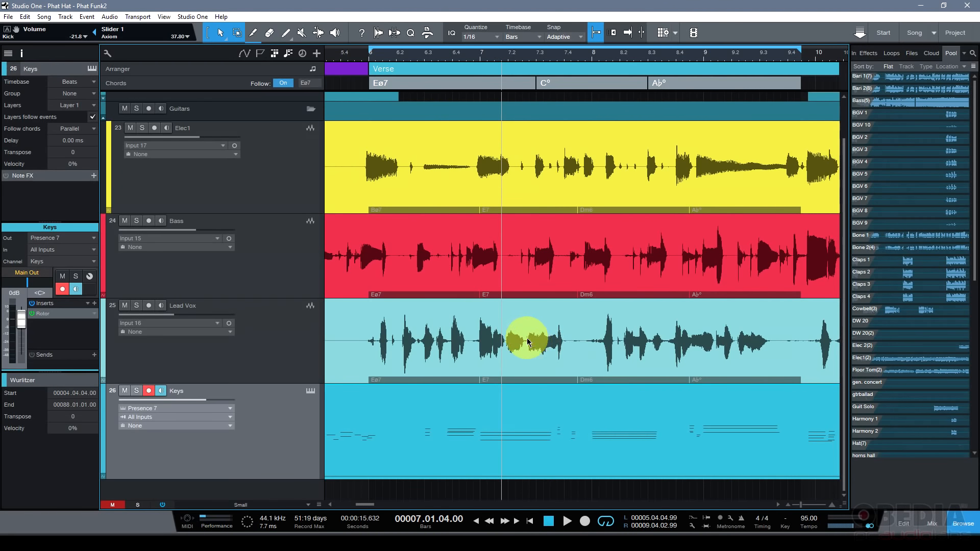
pyautogui.click(525, 57)
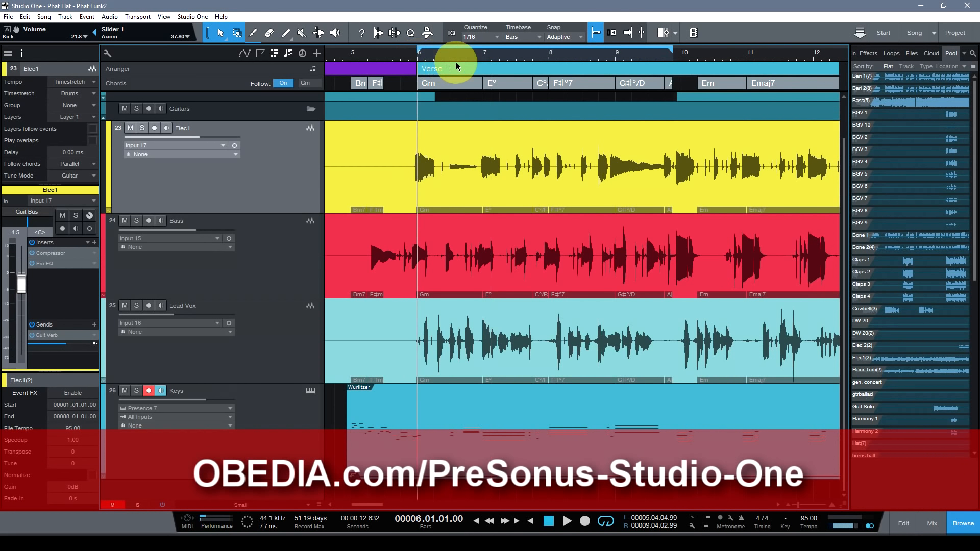
pyautogui.click(551, 59)
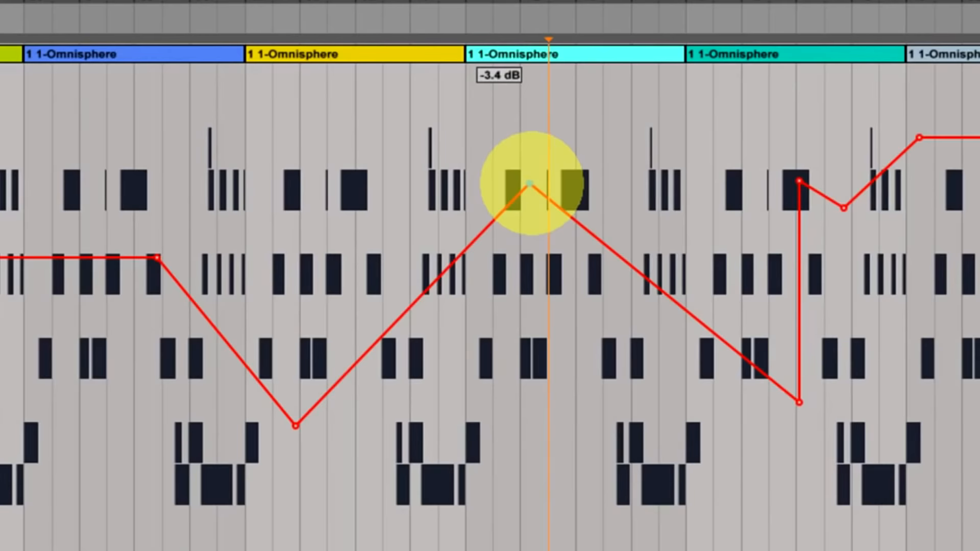
pyautogui.moveTo(530, 183); pyautogui.dragTo(529, 186)
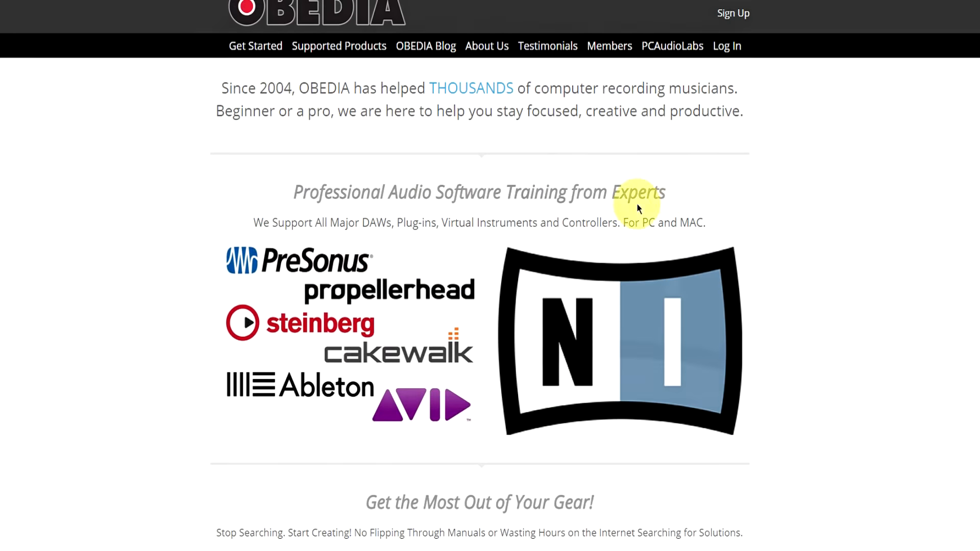
pyautogui.scroll(-20, 635, 204)
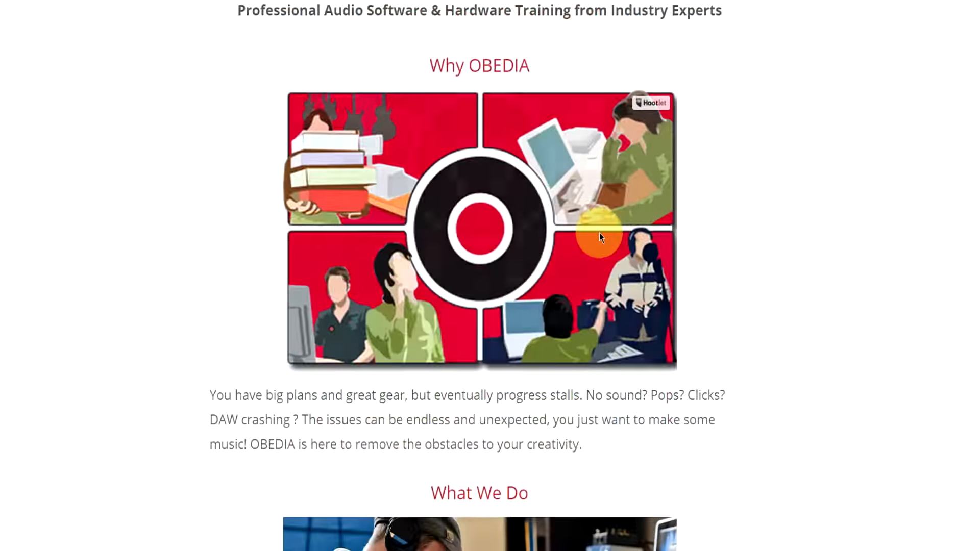
pyautogui.scroll(-15, 582, 237)
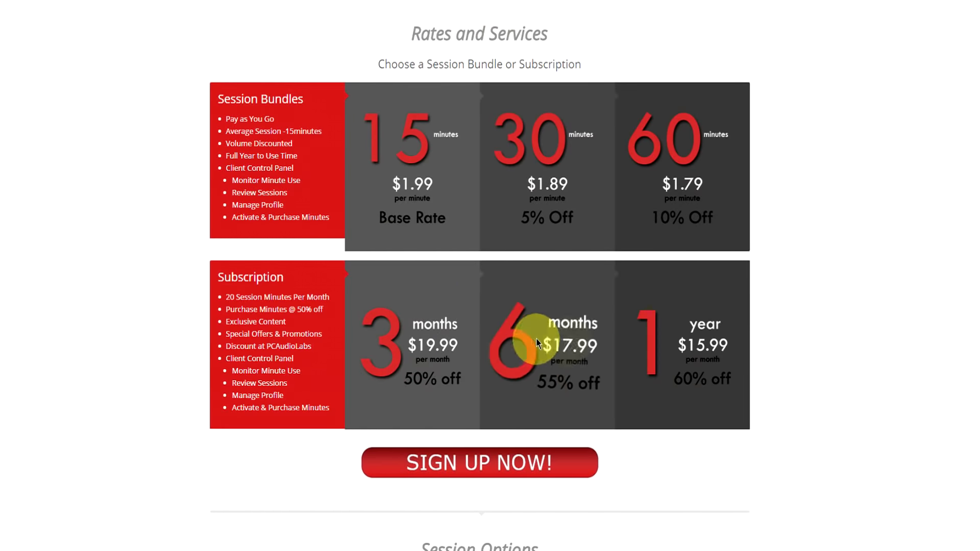
pyautogui.scroll(-3, 610, 347)
pyautogui.click(564, 350)
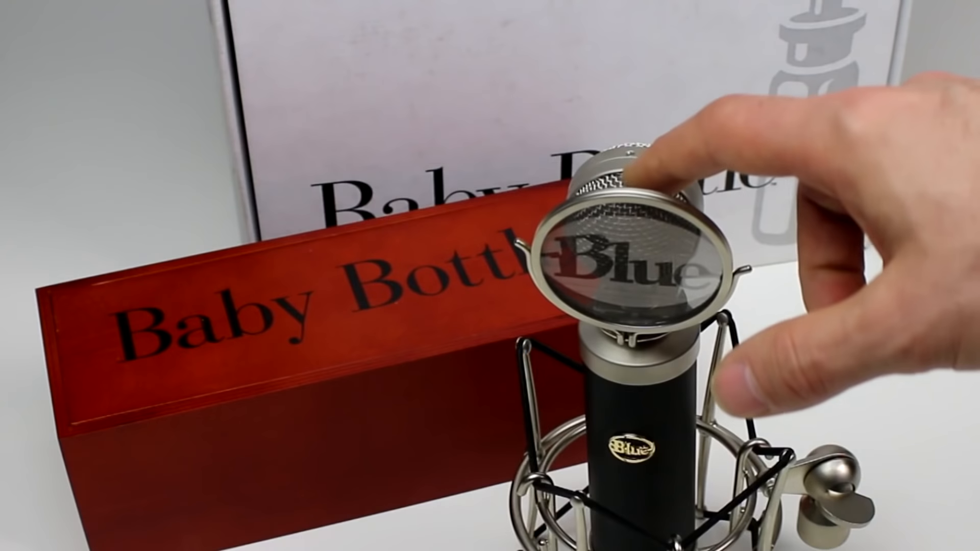